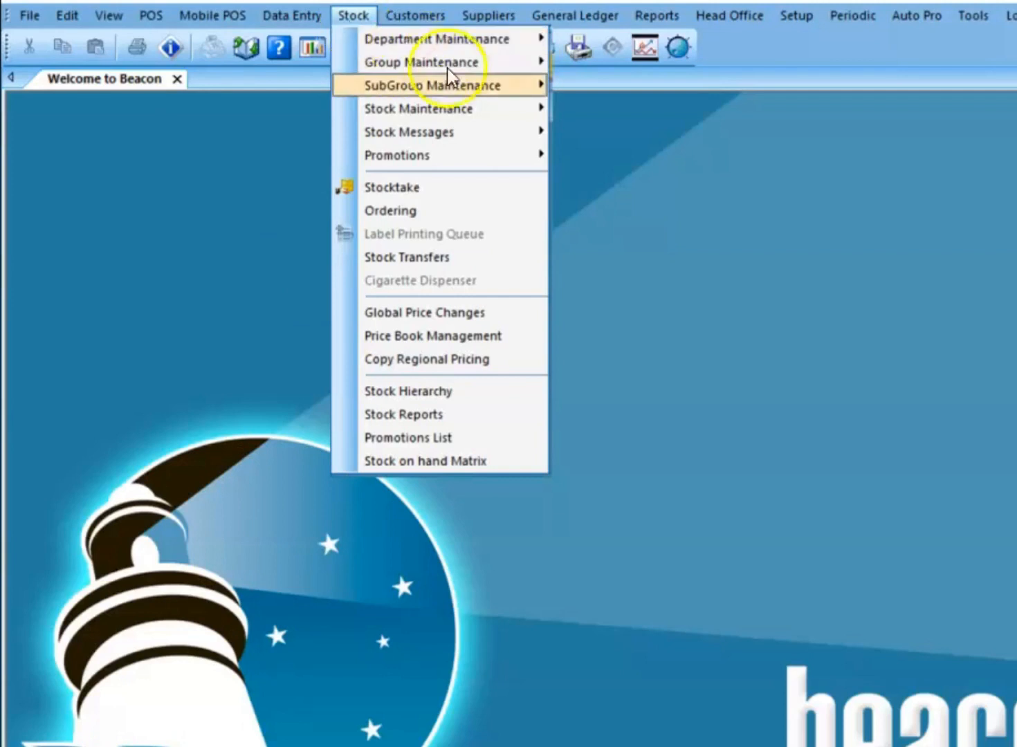
mouse_move(490, 154)
mouse_move(674, 152)
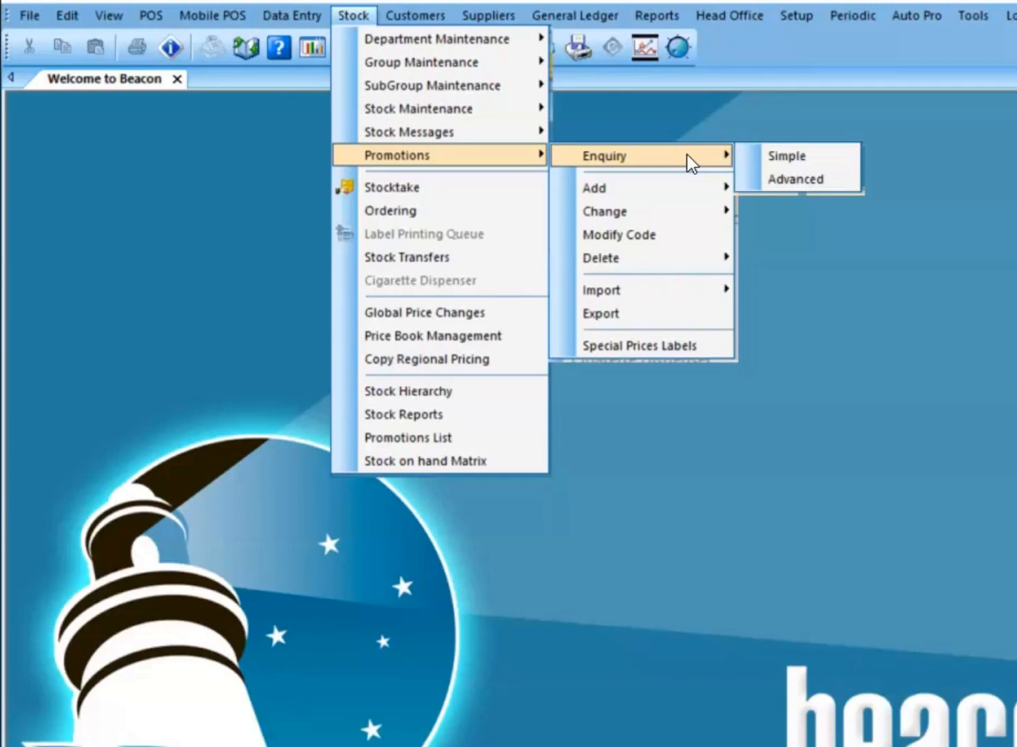
mouse_move(673, 188)
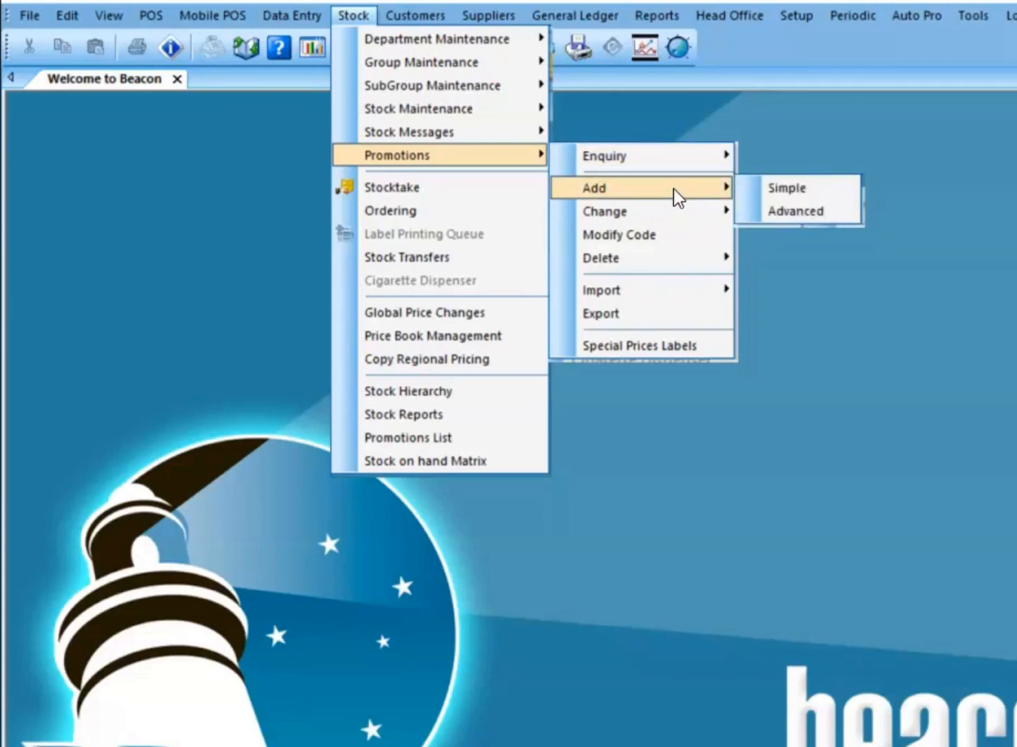
mouse_move(673, 212)
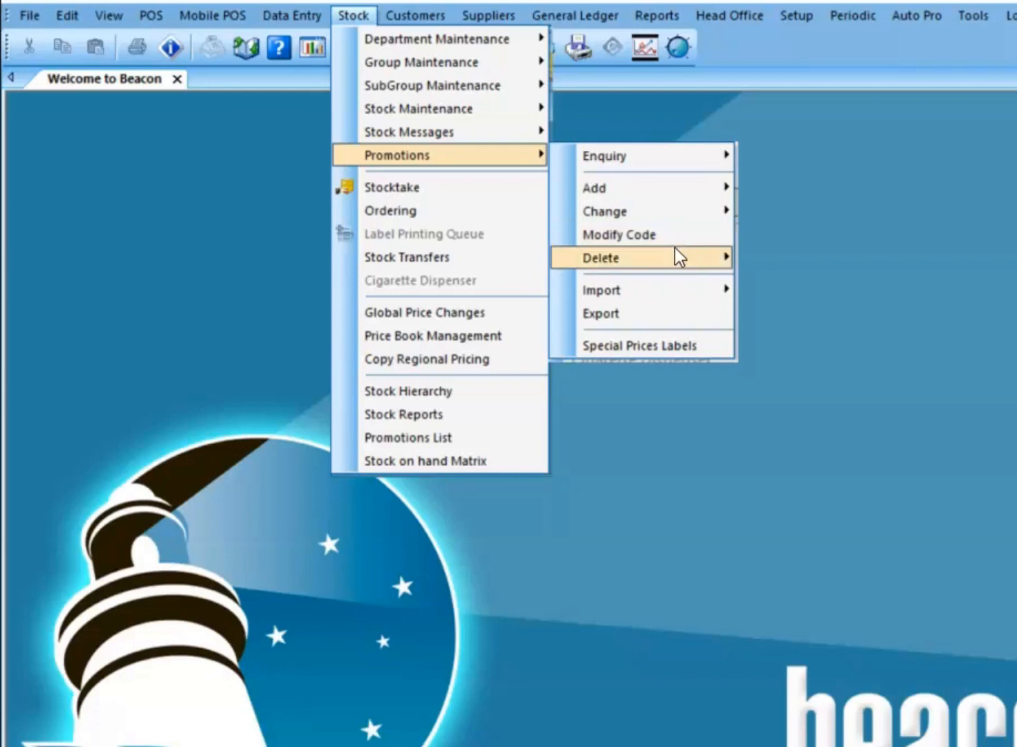
mouse_move(678, 258)
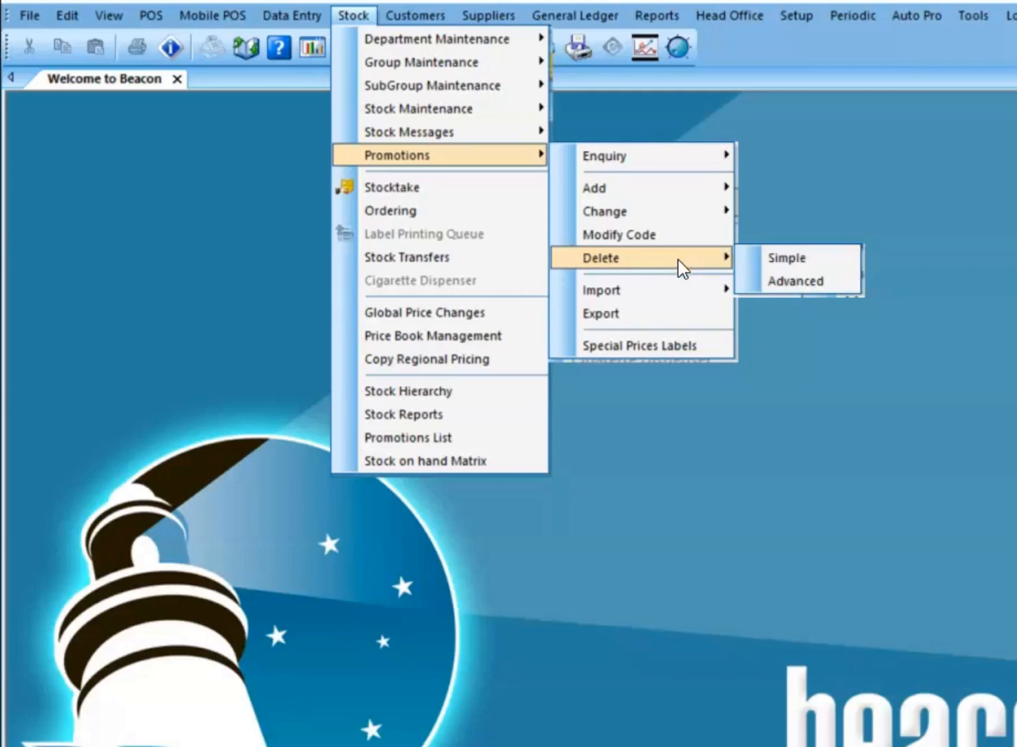
click(676, 286)
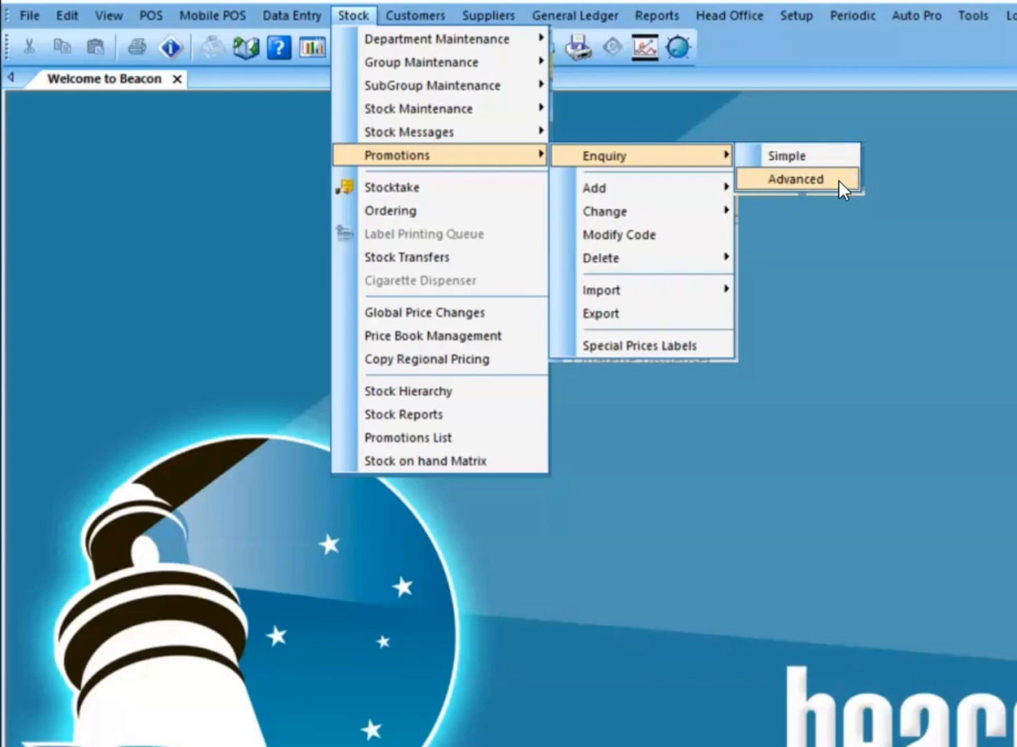
click(678, 184)
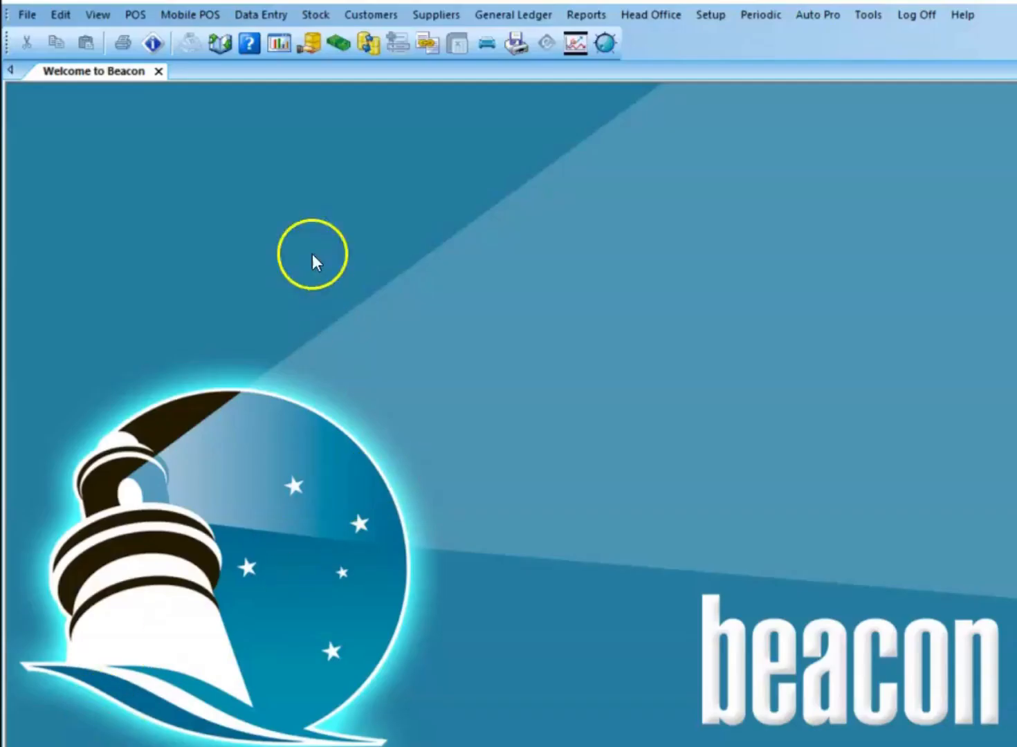
Step: Start a new advanced stock promotion and set its code to TEST1
click(327, 20)
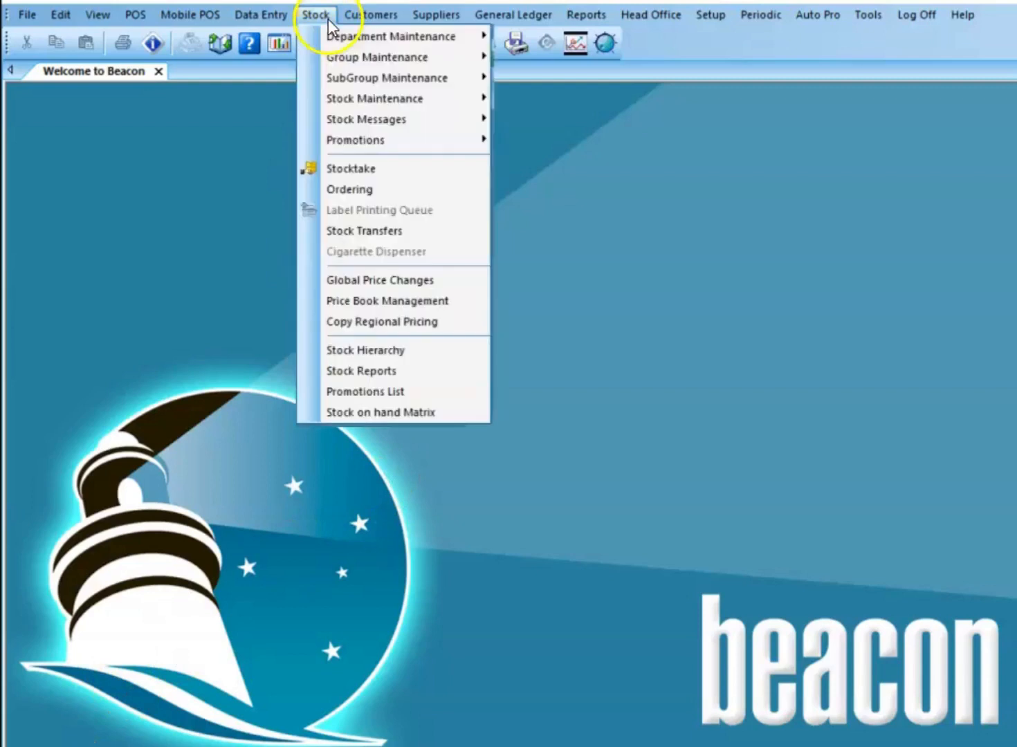
mouse_move(381, 140)
mouse_move(588, 166)
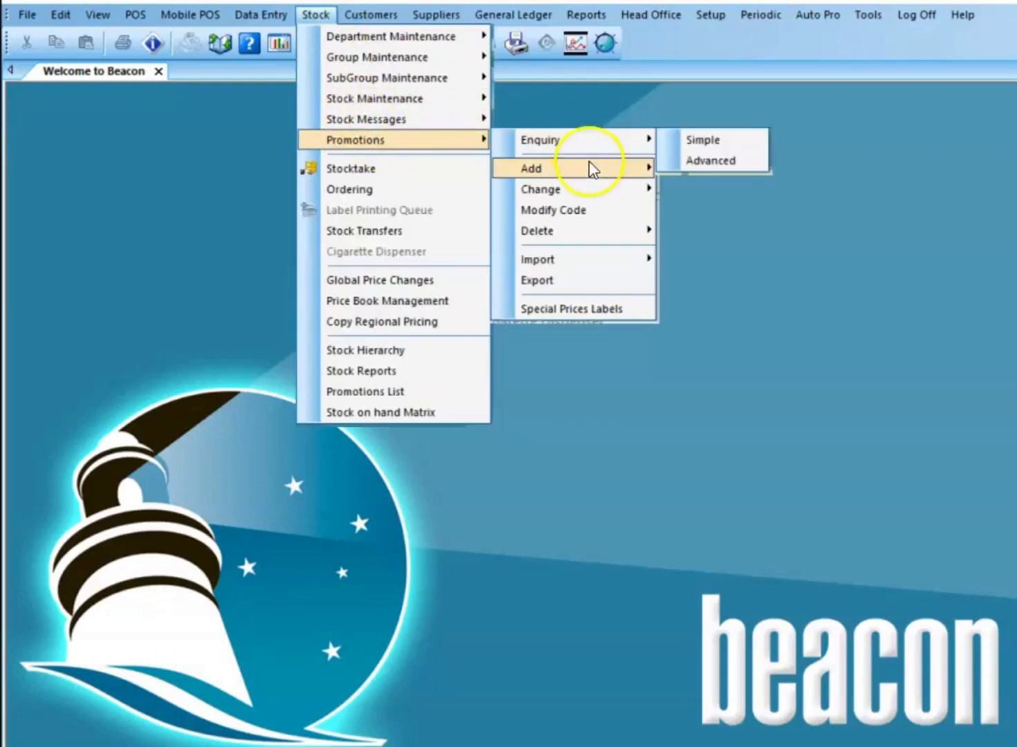
click(736, 194)
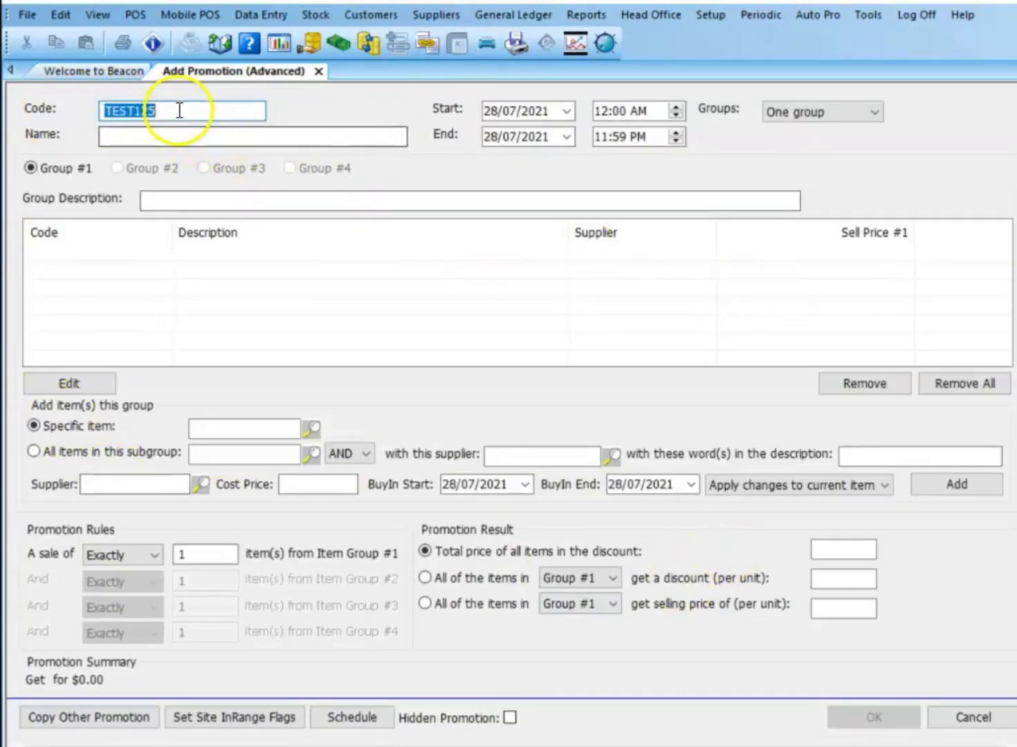
text(TEST1)
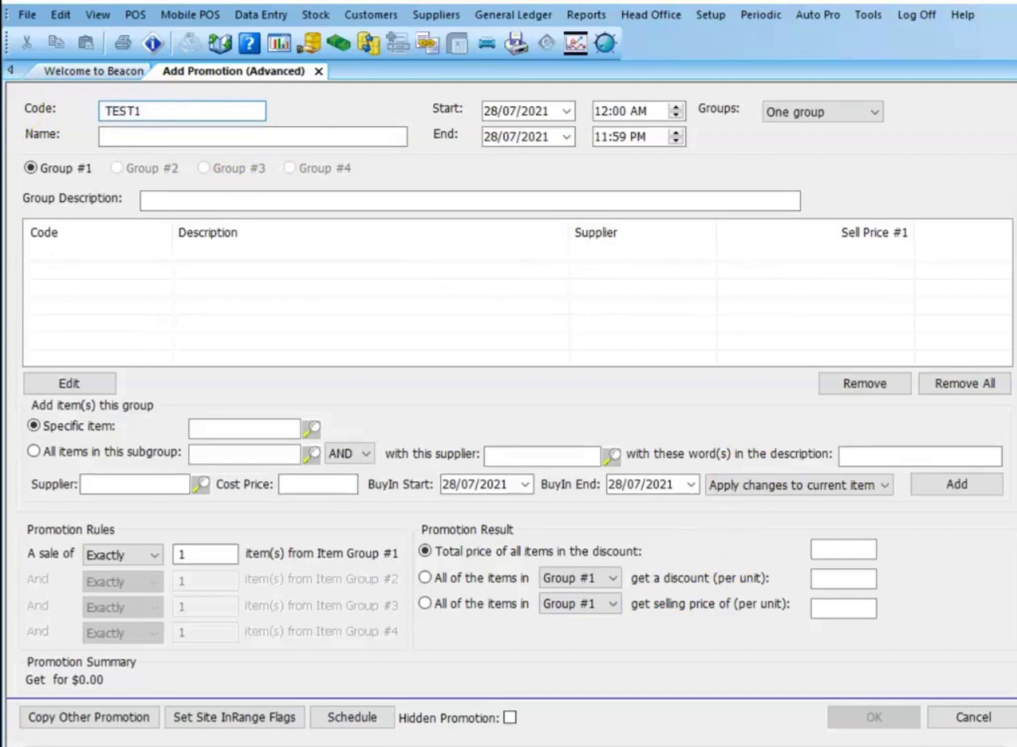
Step: Open a stock item enquiry and look up Axle Oil 1L to check its details and retail price
click(250, 45)
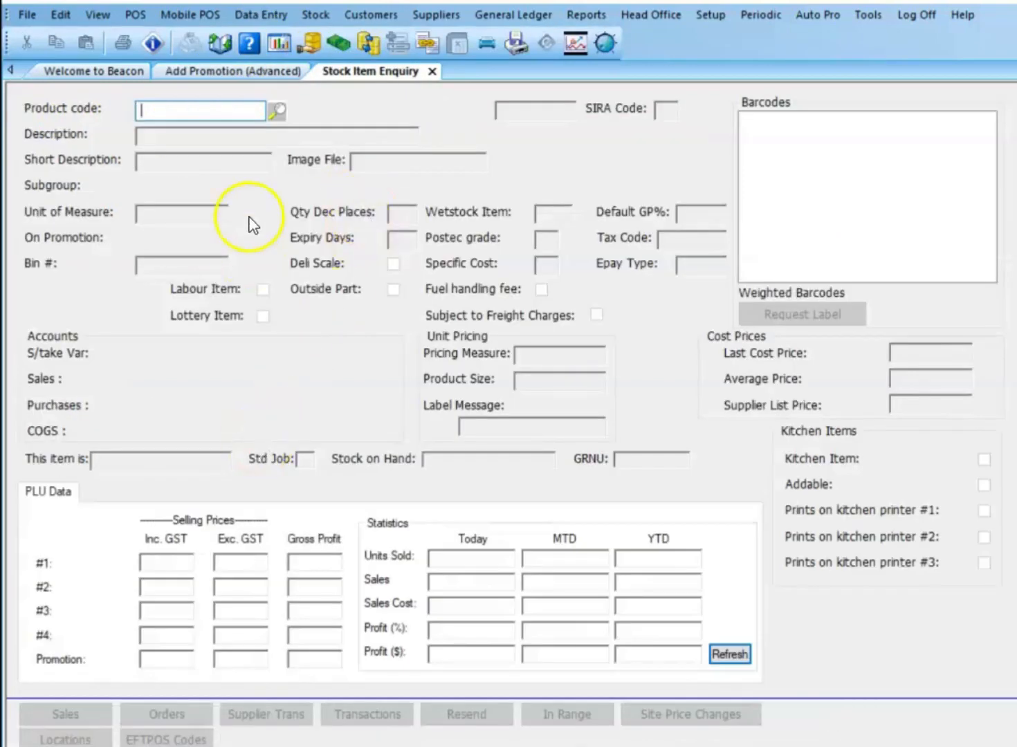
click(278, 114)
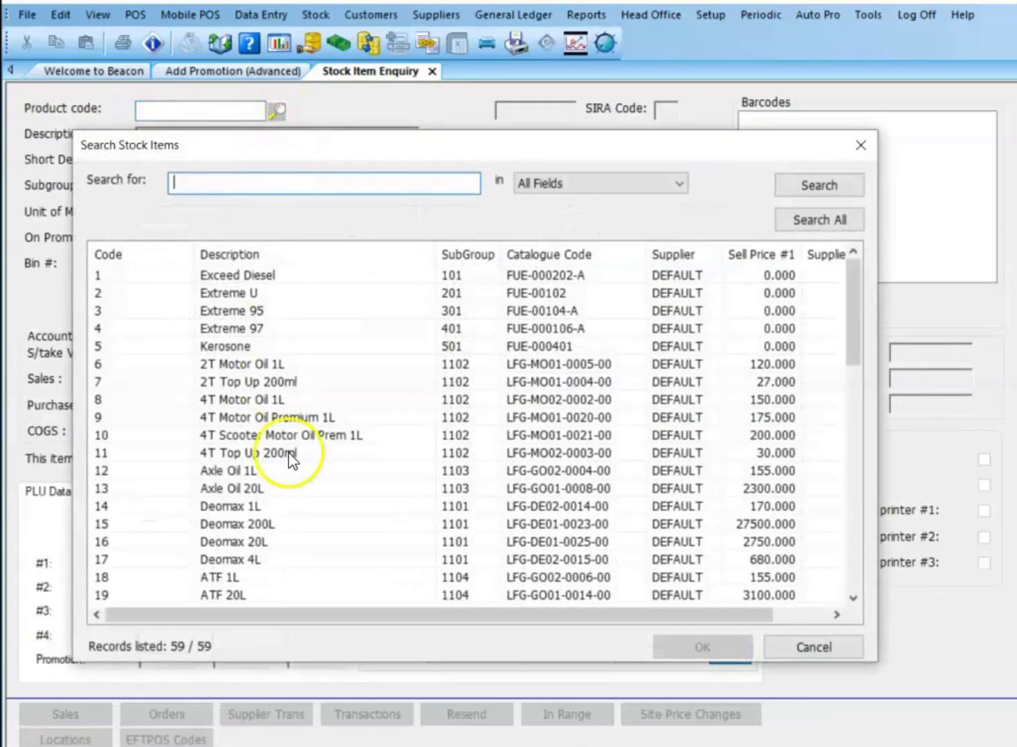
double_click(245, 467)
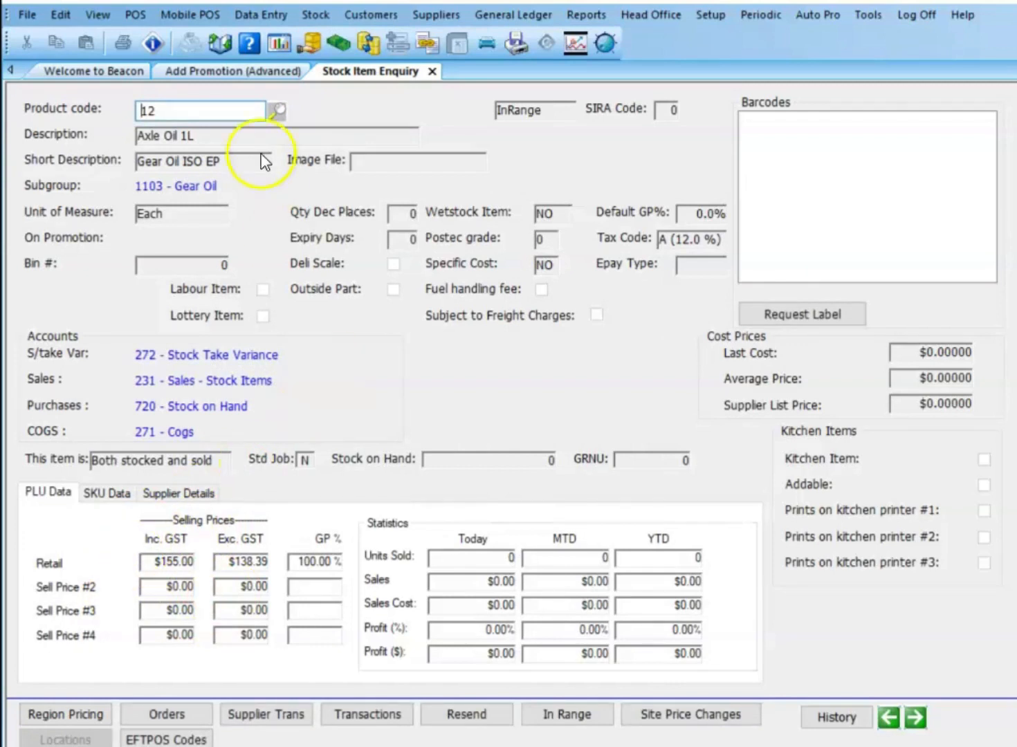
Step: Return to the new promotion and name it "Buy 2x Axle Oil 1L for $300"
click(227, 74)
click(183, 136)
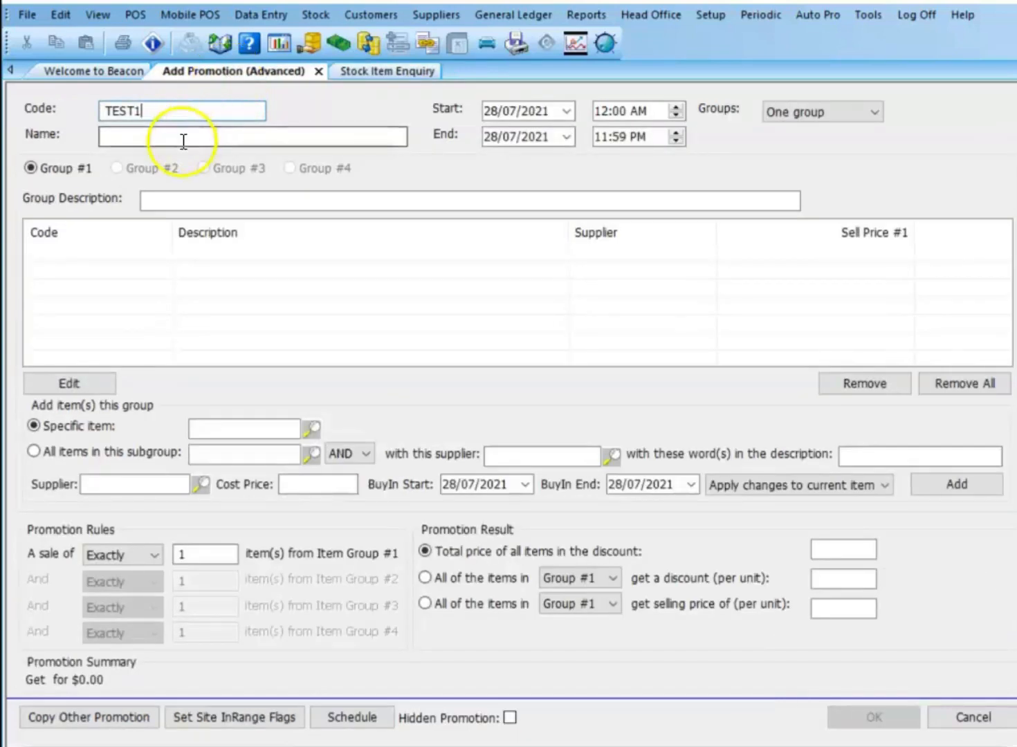
text(B)
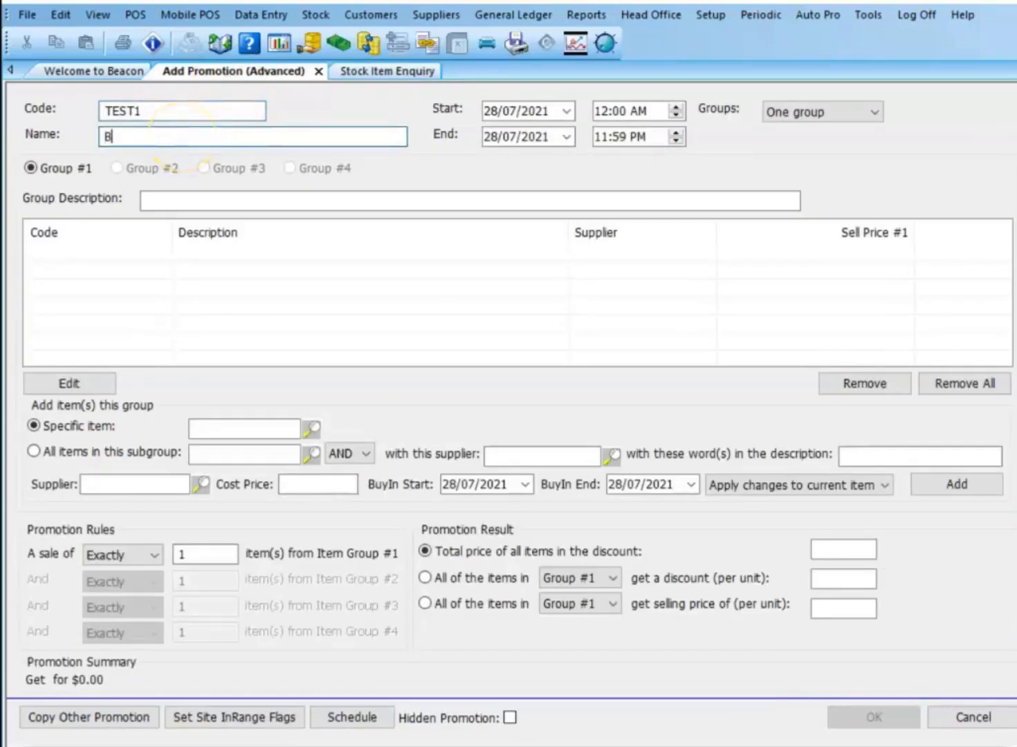
text(uy 2x Axle Oil )
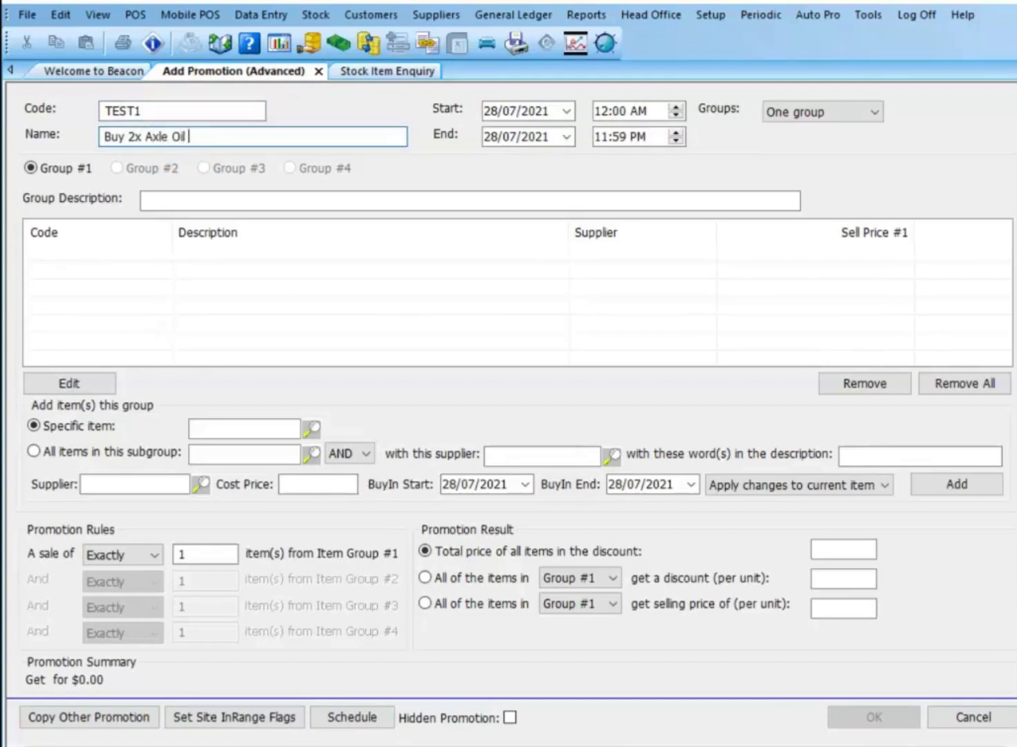
text(1L for $300)
click(223, 130)
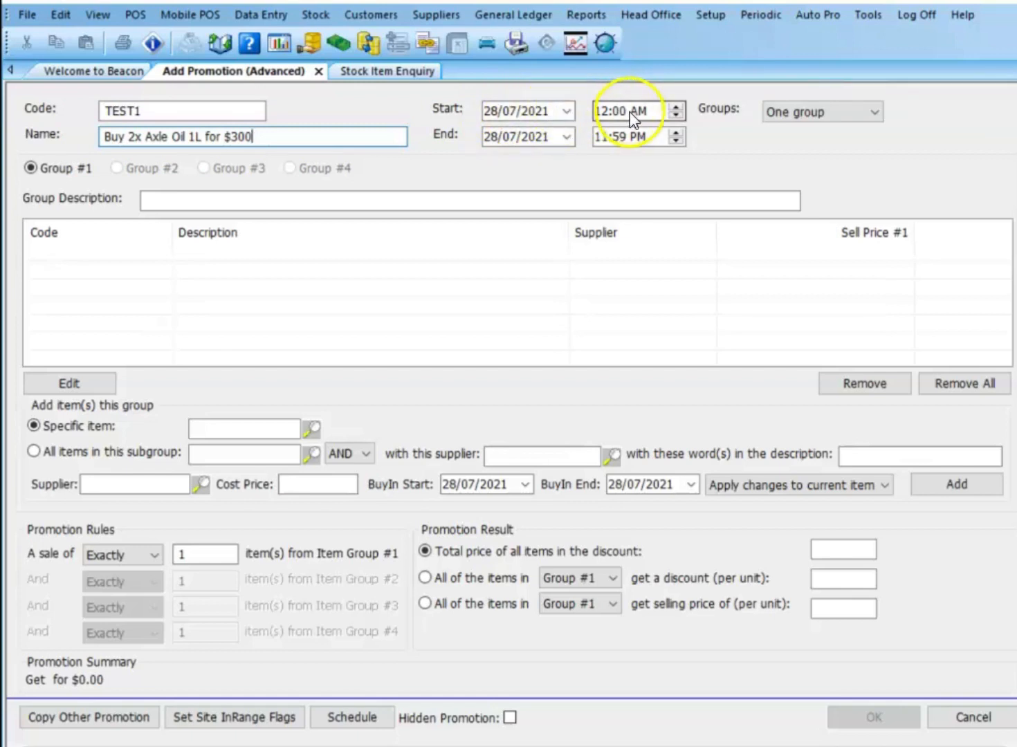
Step: Set the promotion's end date to 31/08/2021 and choose One group for its item groups
click(571, 137)
click(564, 163)
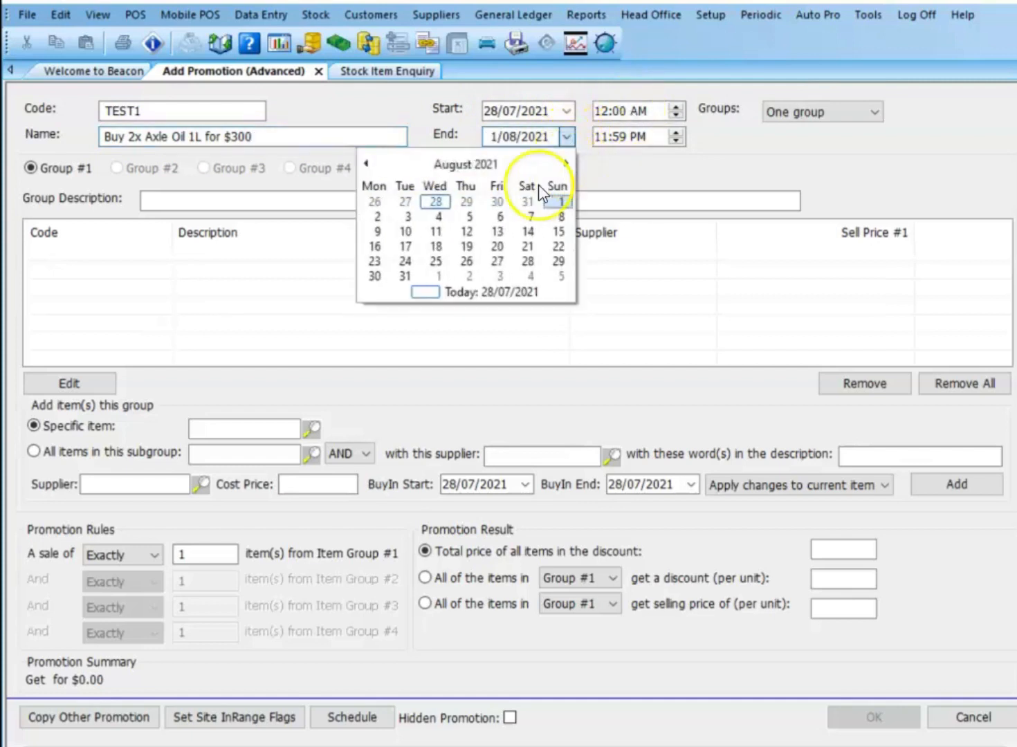
click(405, 276)
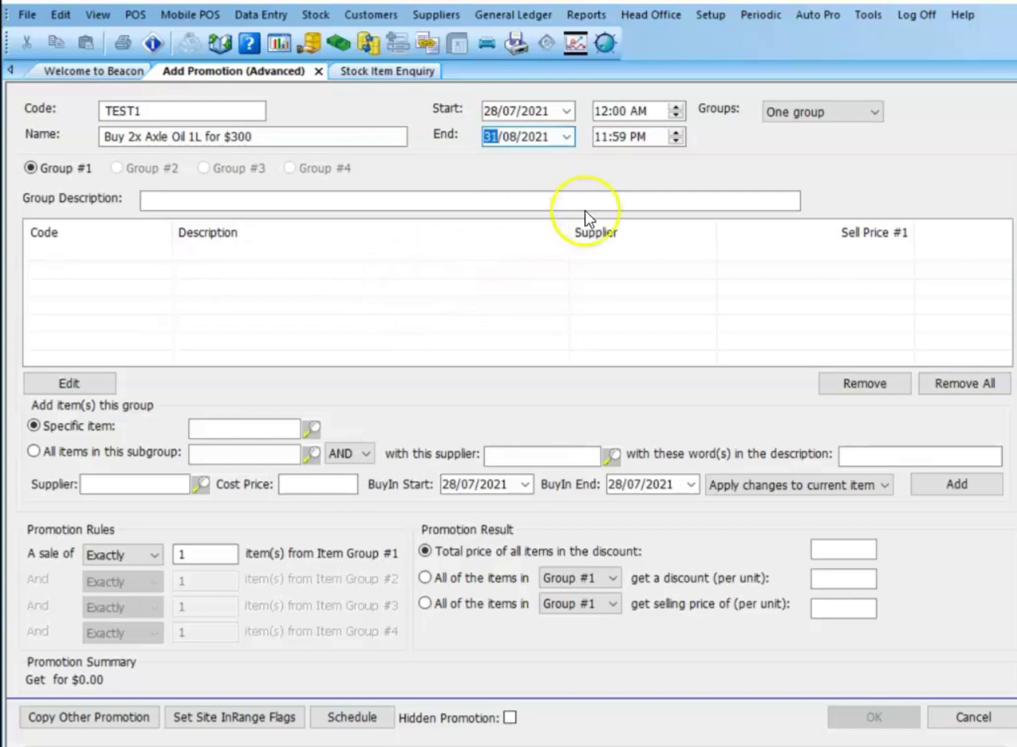
click(840, 114)
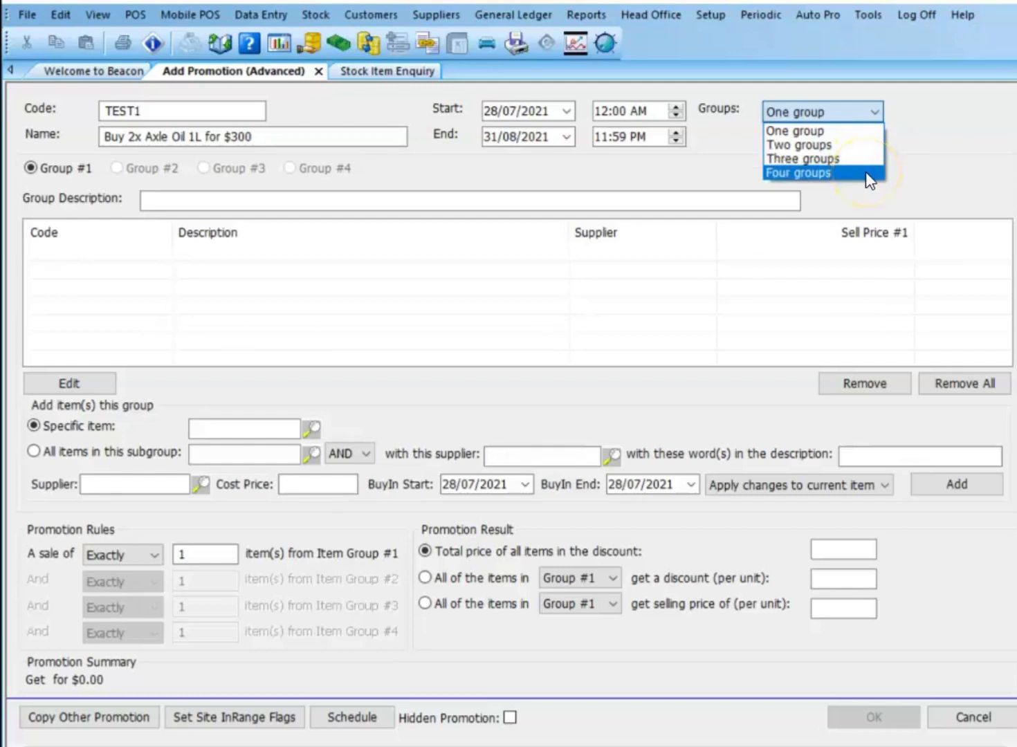
click(844, 135)
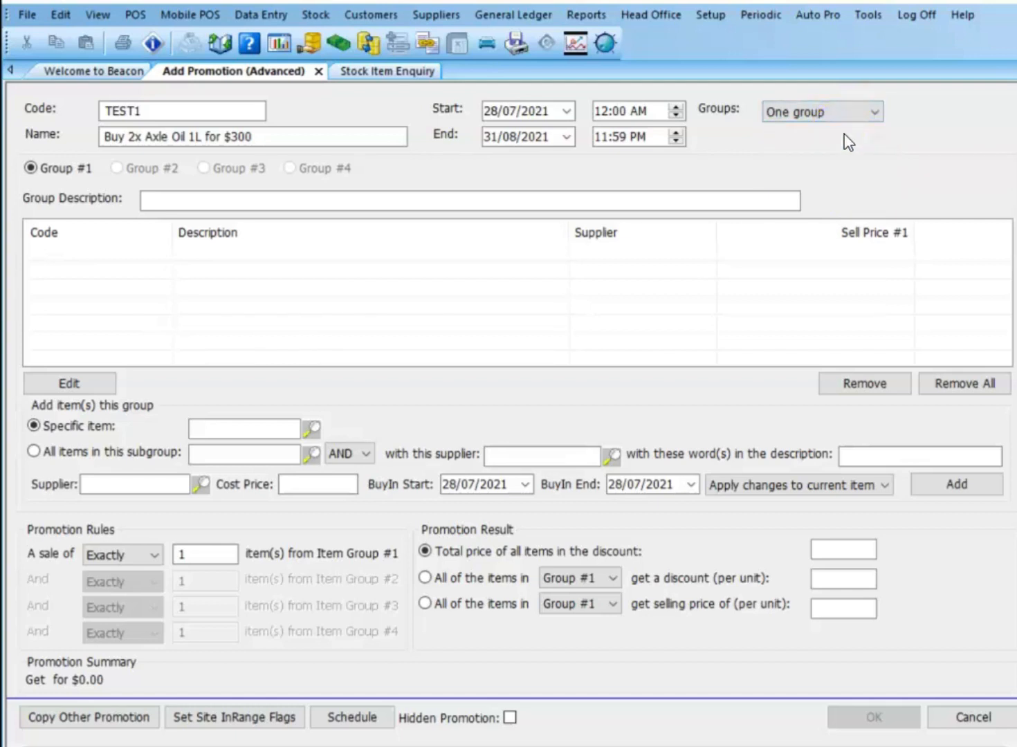
Step: Describe Group #1 as "Axle Oil 1L" and add the specific stock item Axle Oil 1L, code 12, to it
click(187, 198)
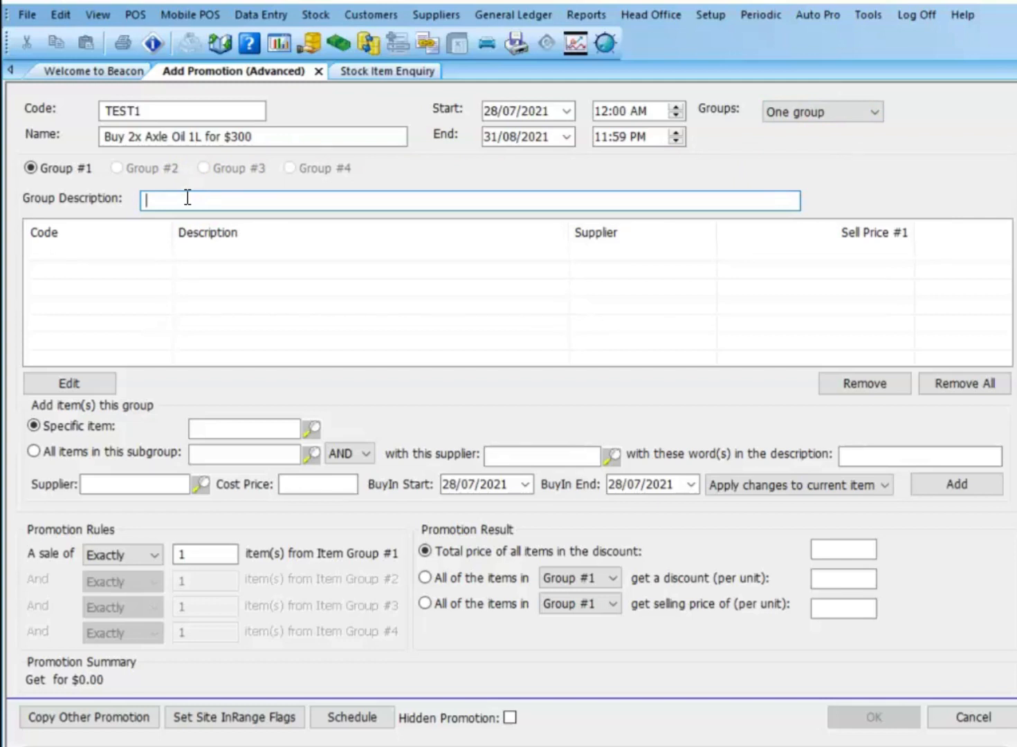
text(Axle Oil)
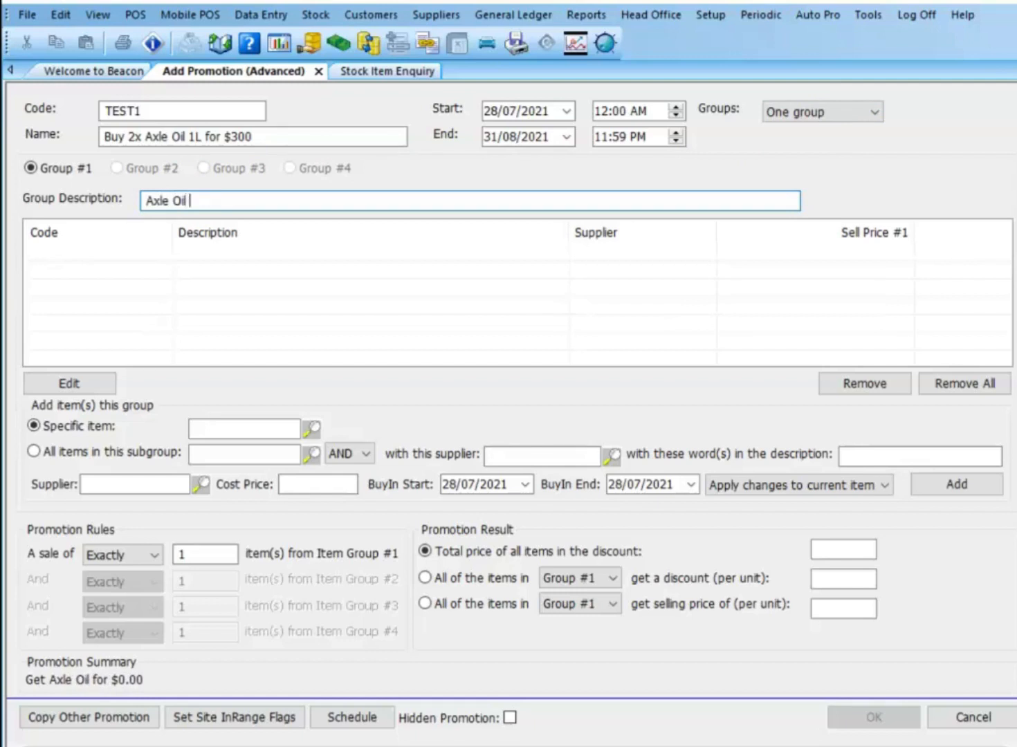
text( 1L)
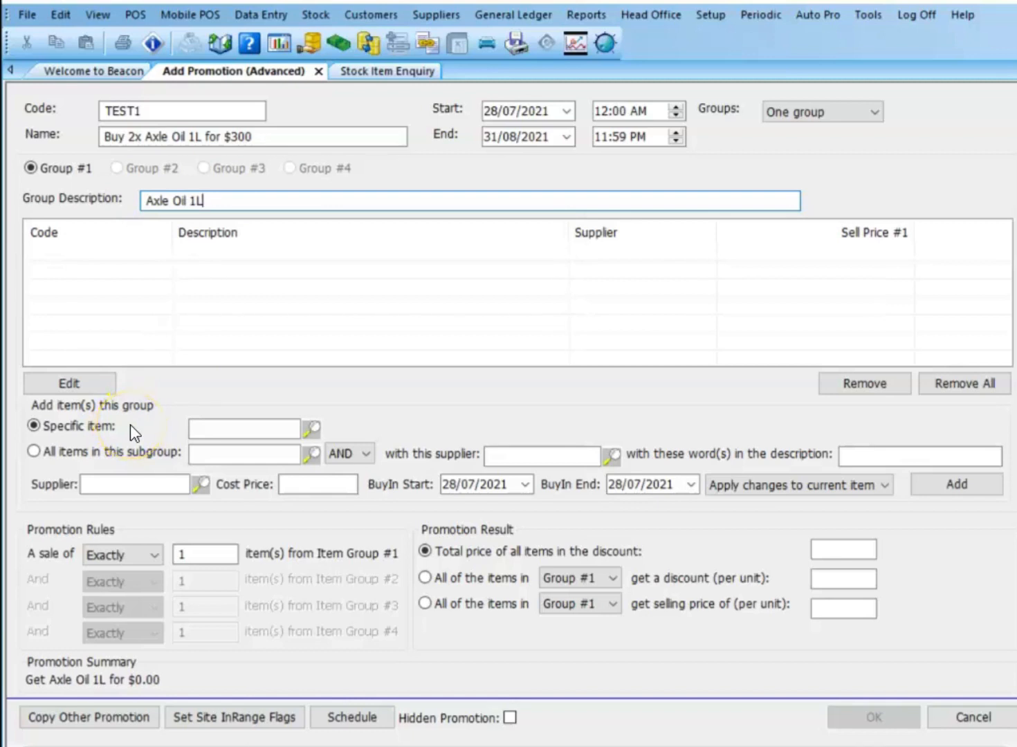
click(311, 429)
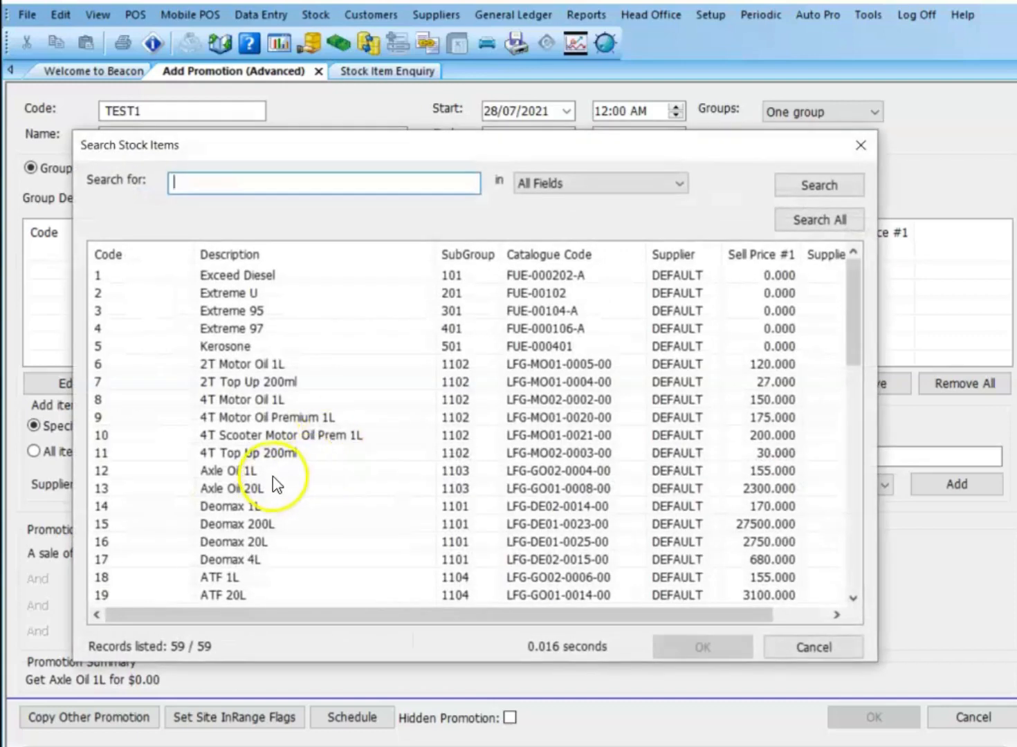
double_click(272, 475)
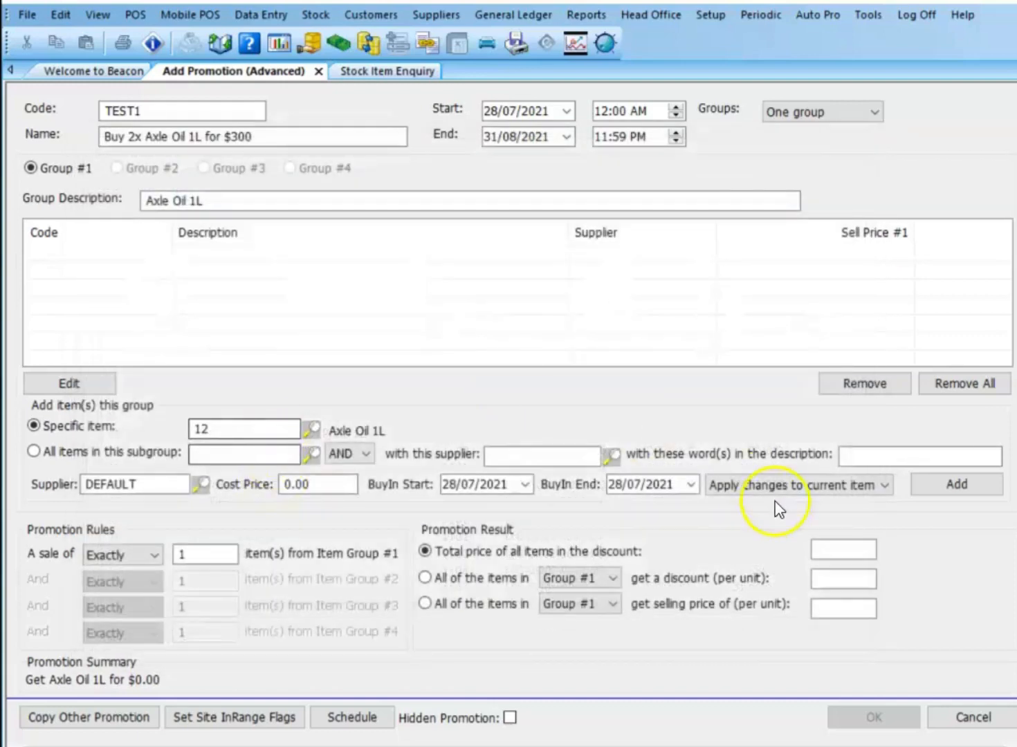
click(940, 483)
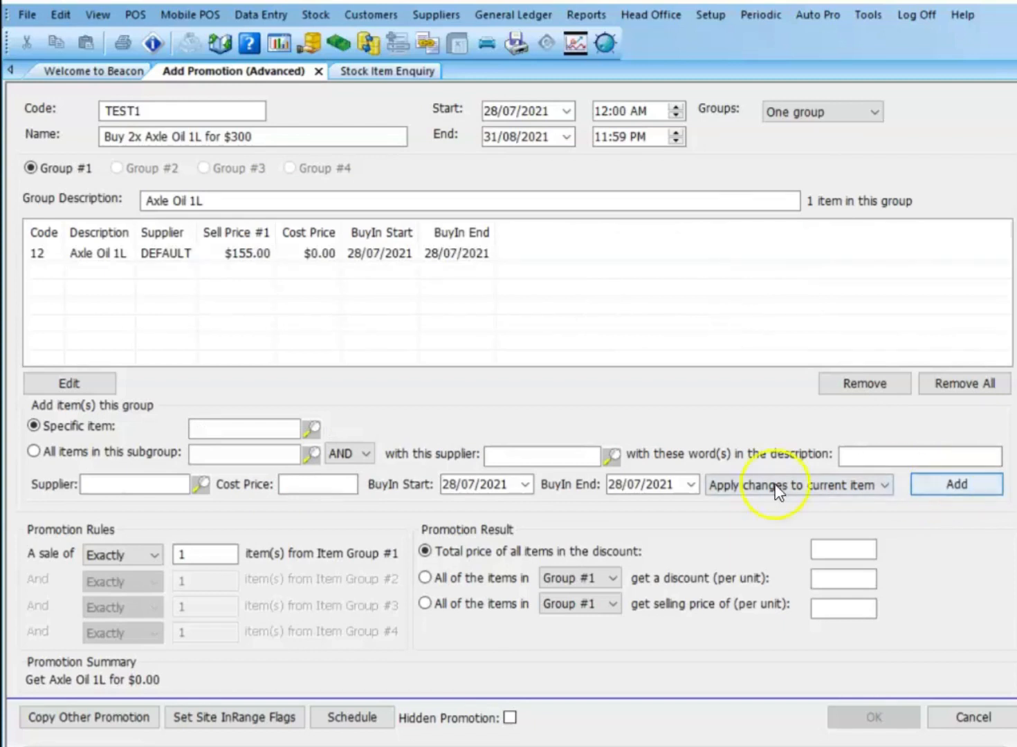
Step: Add to Group #1 all items of the Engine Oil subgroup 1101 from supplier DEFAULT with "1L" in the description
click(33, 452)
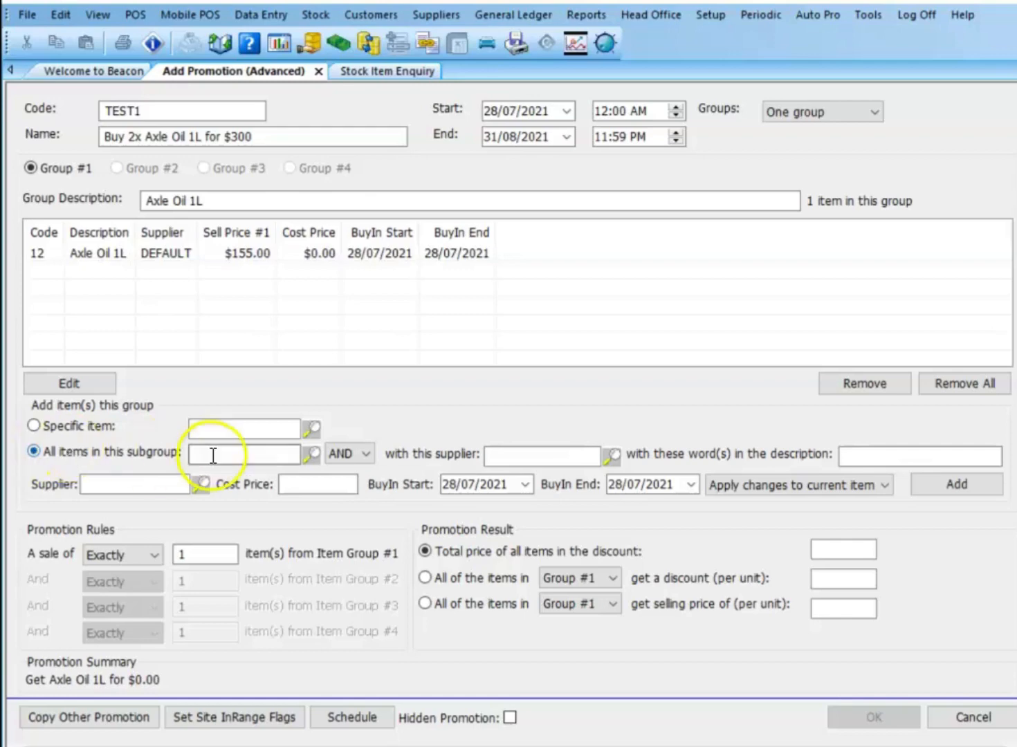
click(311, 454)
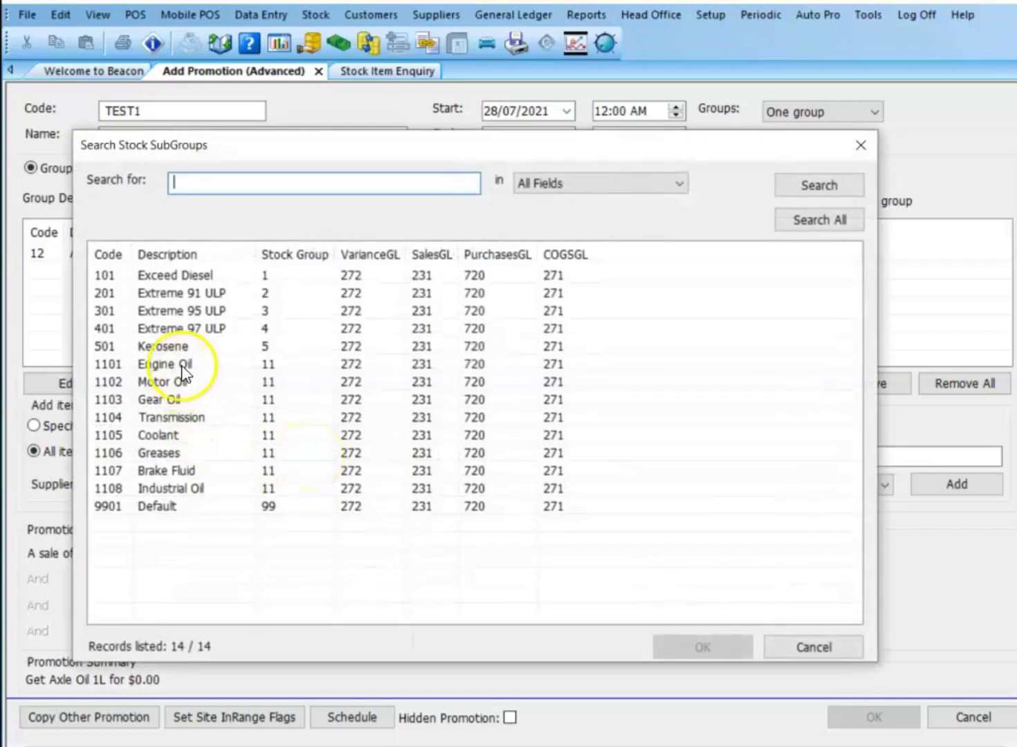
double_click(228, 364)
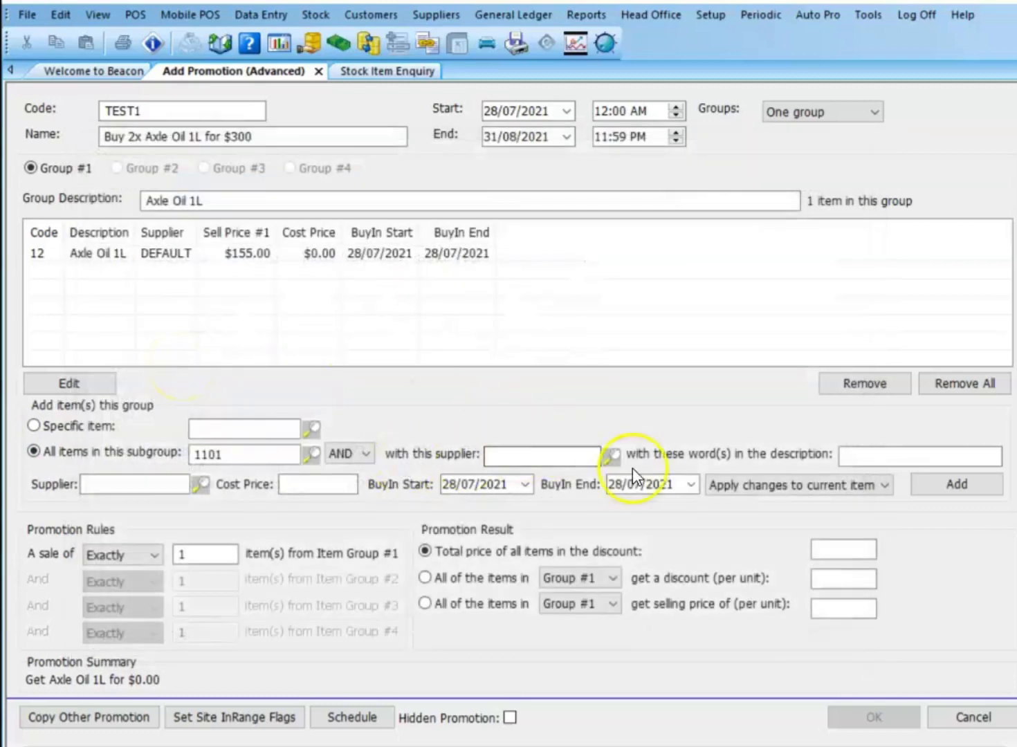
click(614, 460)
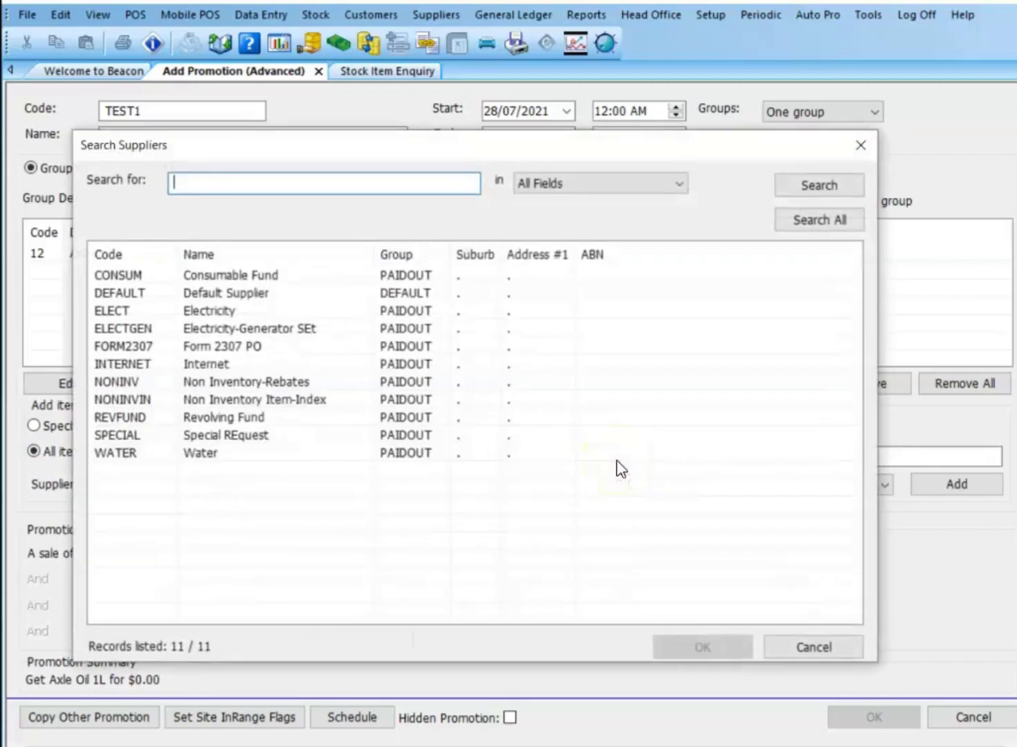
double_click(231, 297)
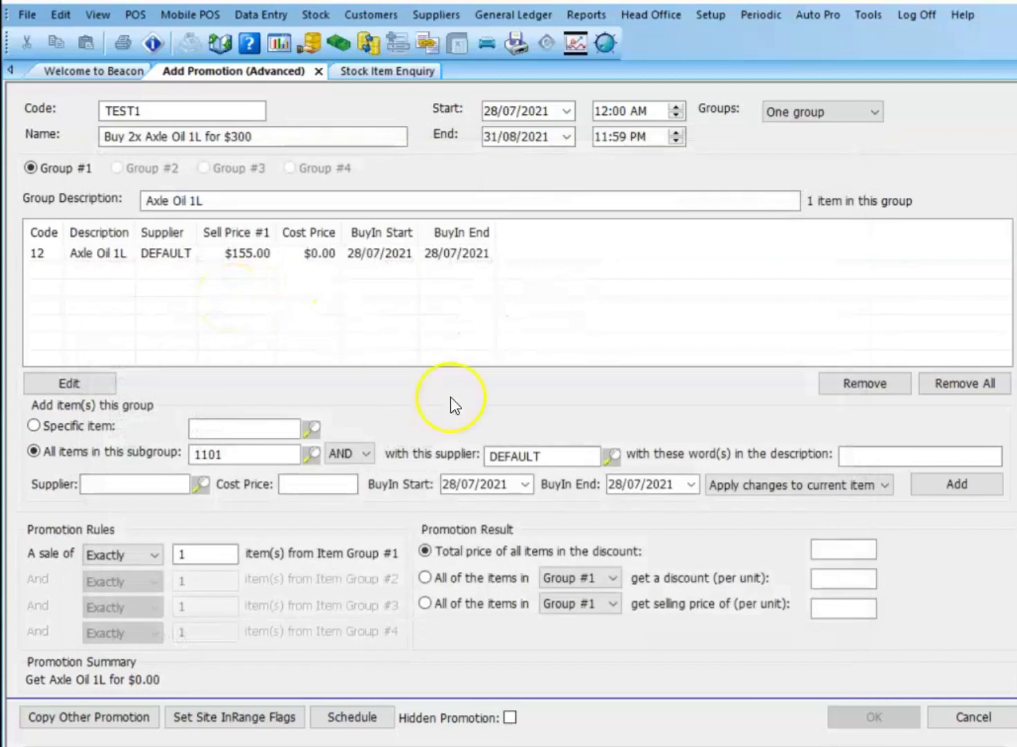
click(870, 457)
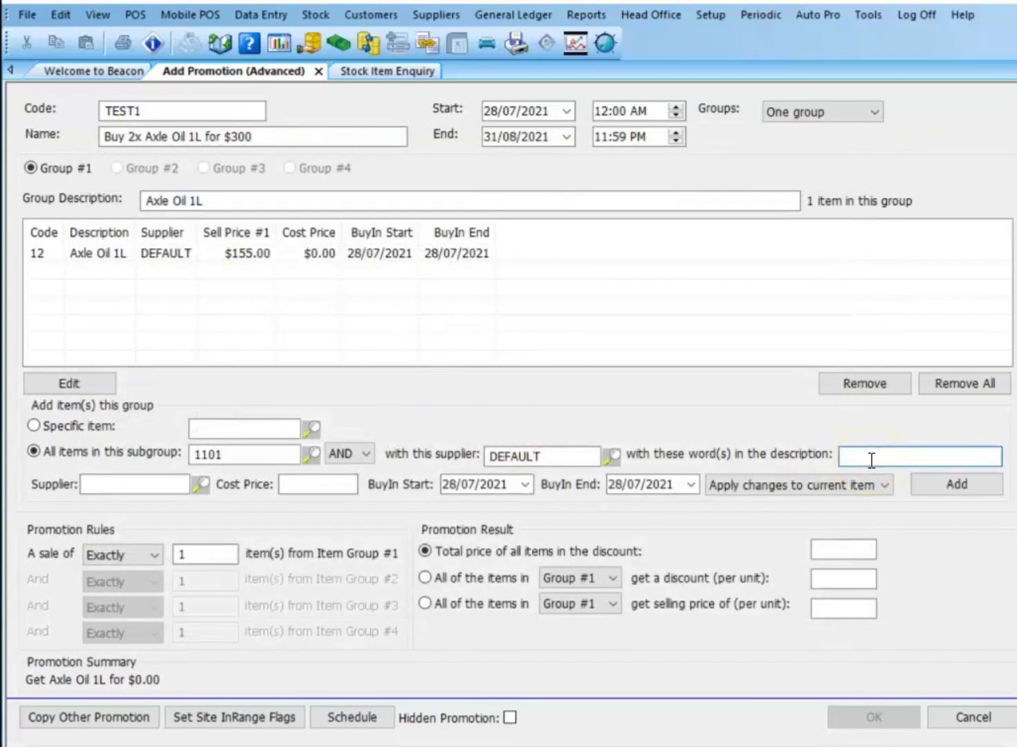
text(1L)
click(958, 488)
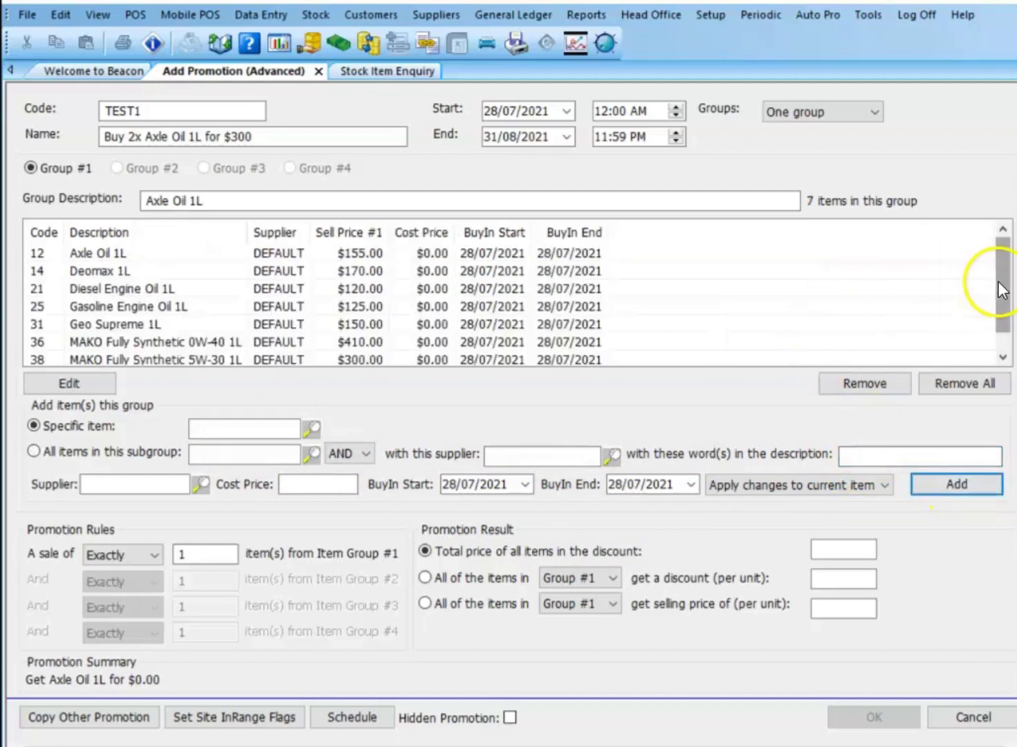
mouse_move(998, 289)
mouse_down()
mouse_move(1003, 298)
mouse_move(1000, 282)
mouse_up()
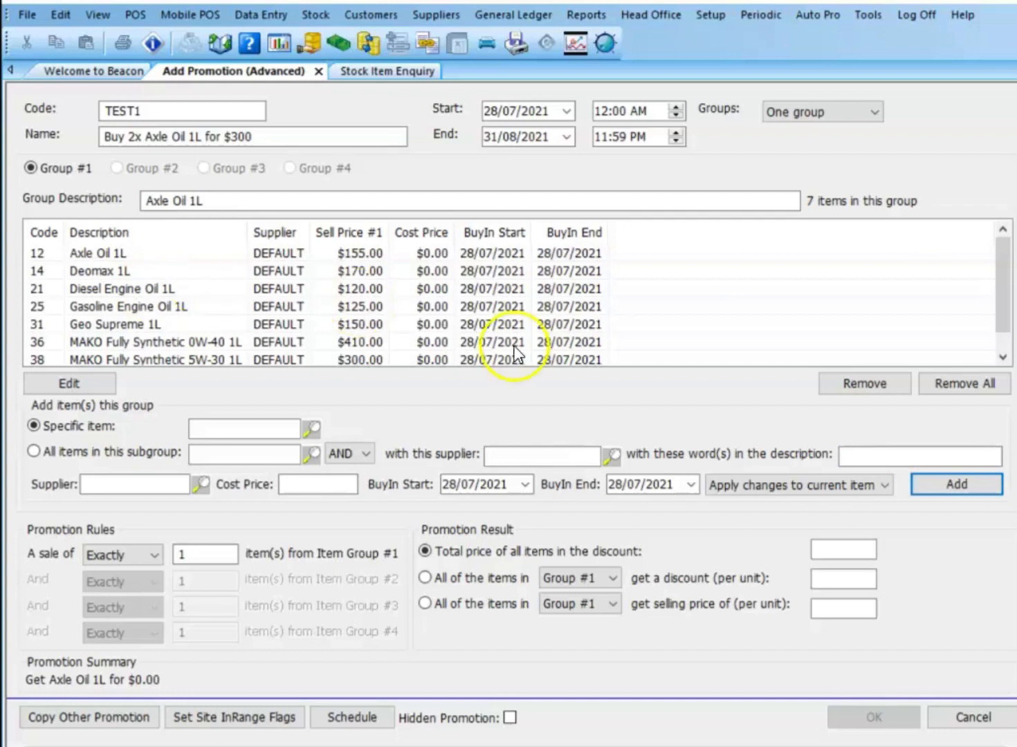
Step: Remove all items from Group #1 and add only the specific stock item Axle Oil 1L, code 12
click(961, 385)
click(580, 435)
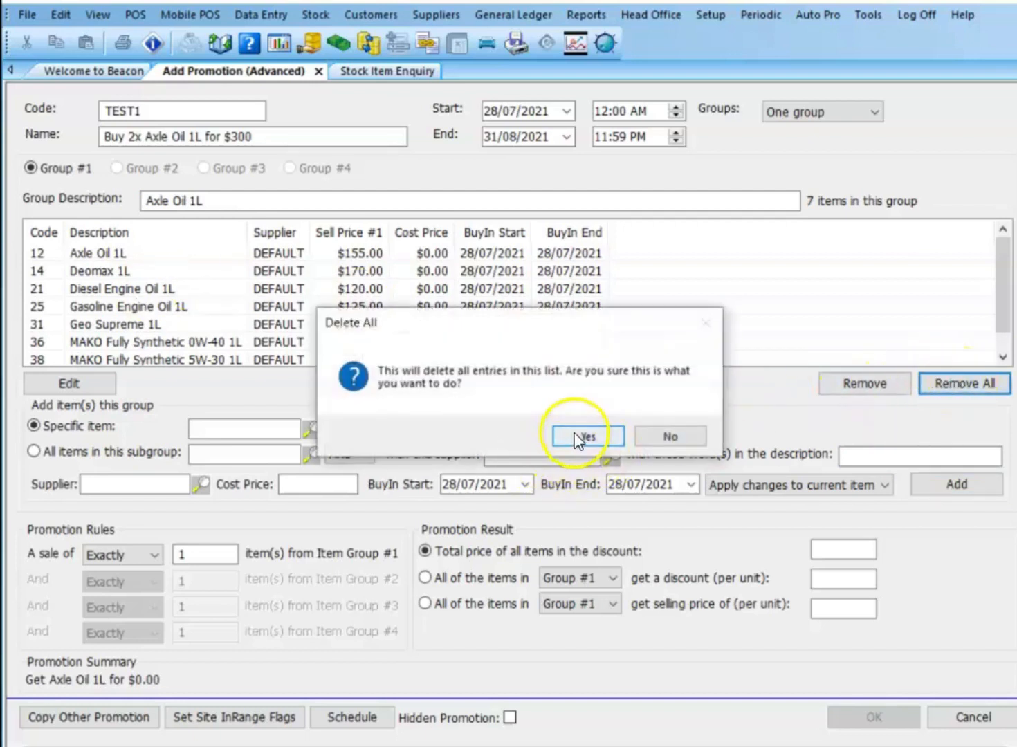
click(258, 428)
text(AXLE)
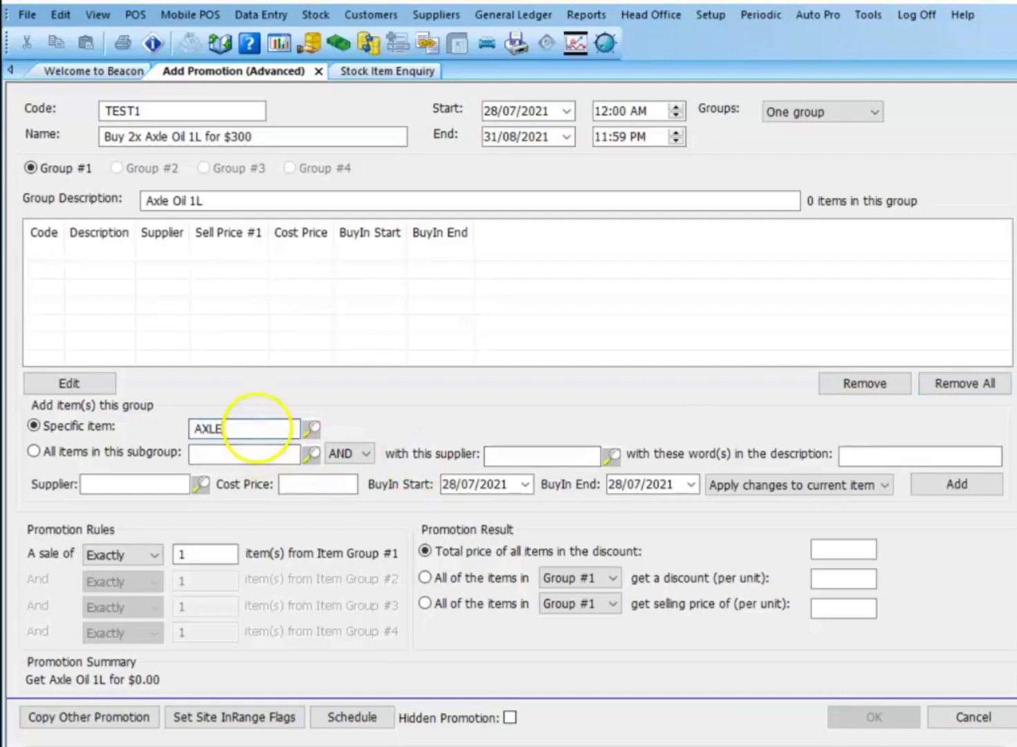
key(Return)
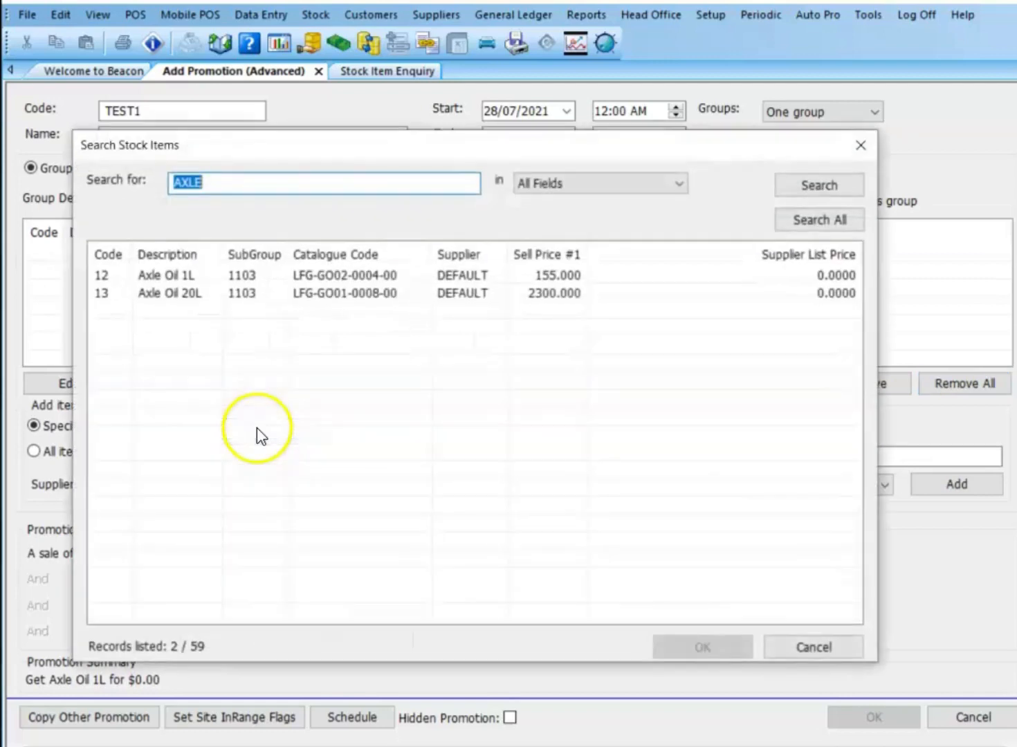
double_click(194, 278)
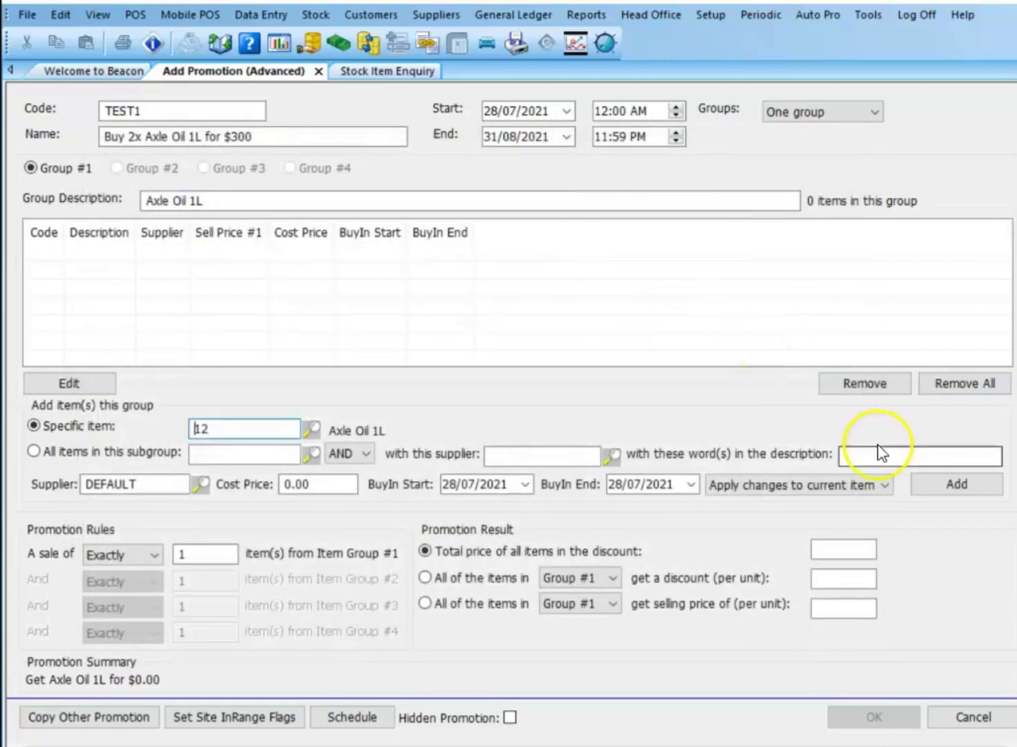
click(958, 485)
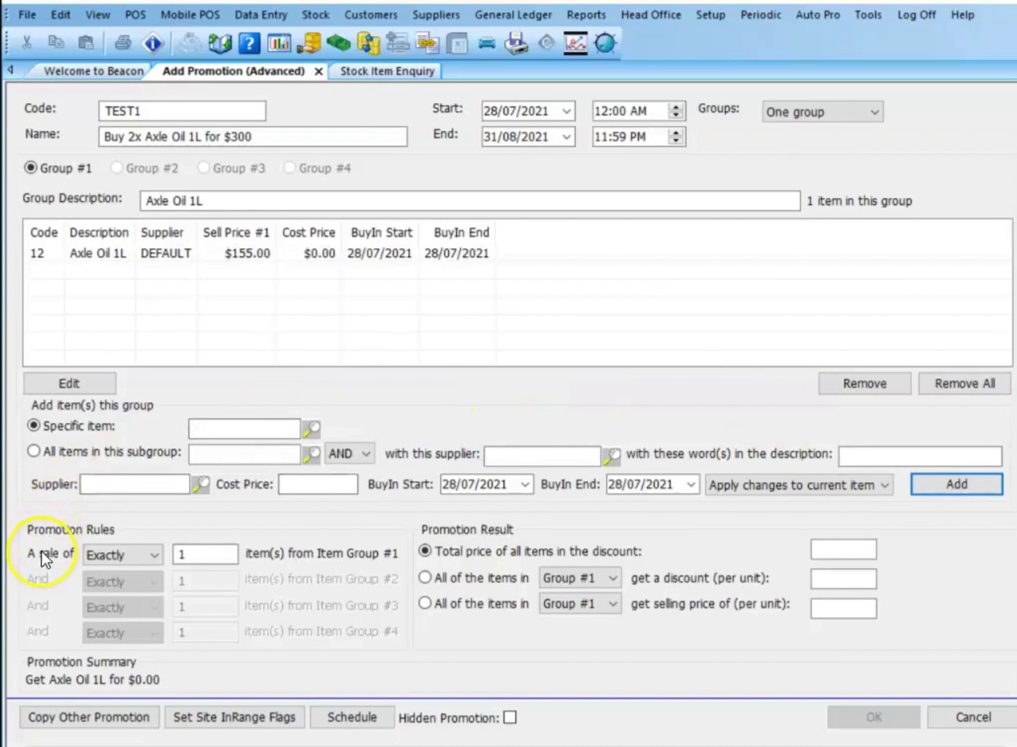
Step: Require a sale of exactly 2 items from Item Group #1 and set the total price of the discounted items to 300
click(146, 555)
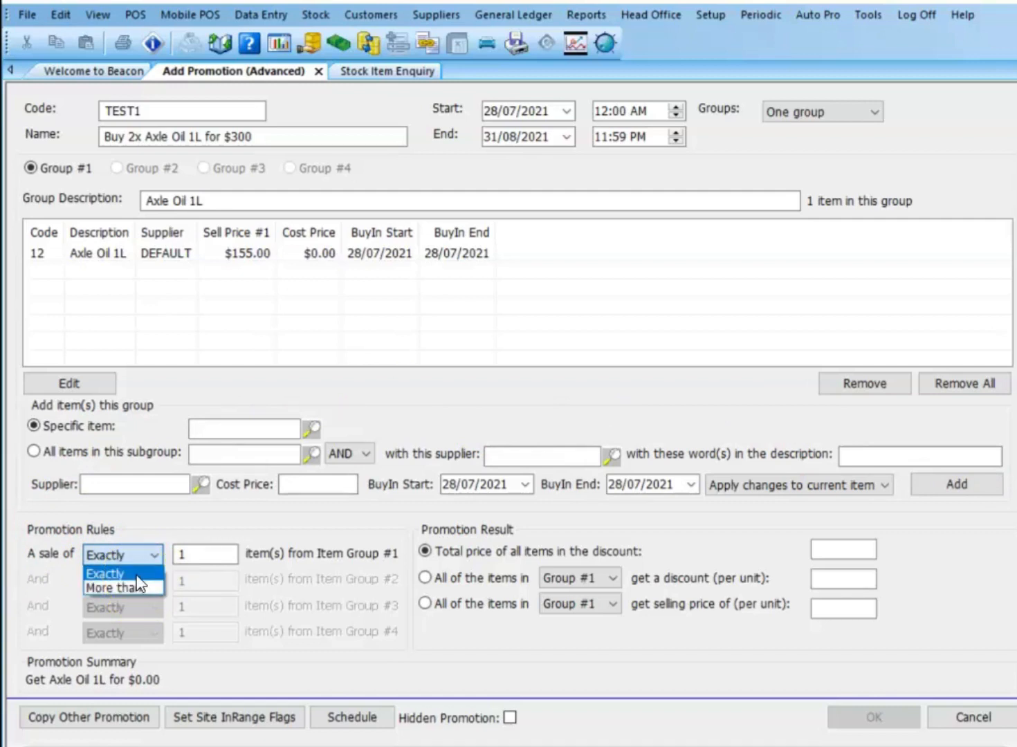
click(188, 556)
key(BackSpace)
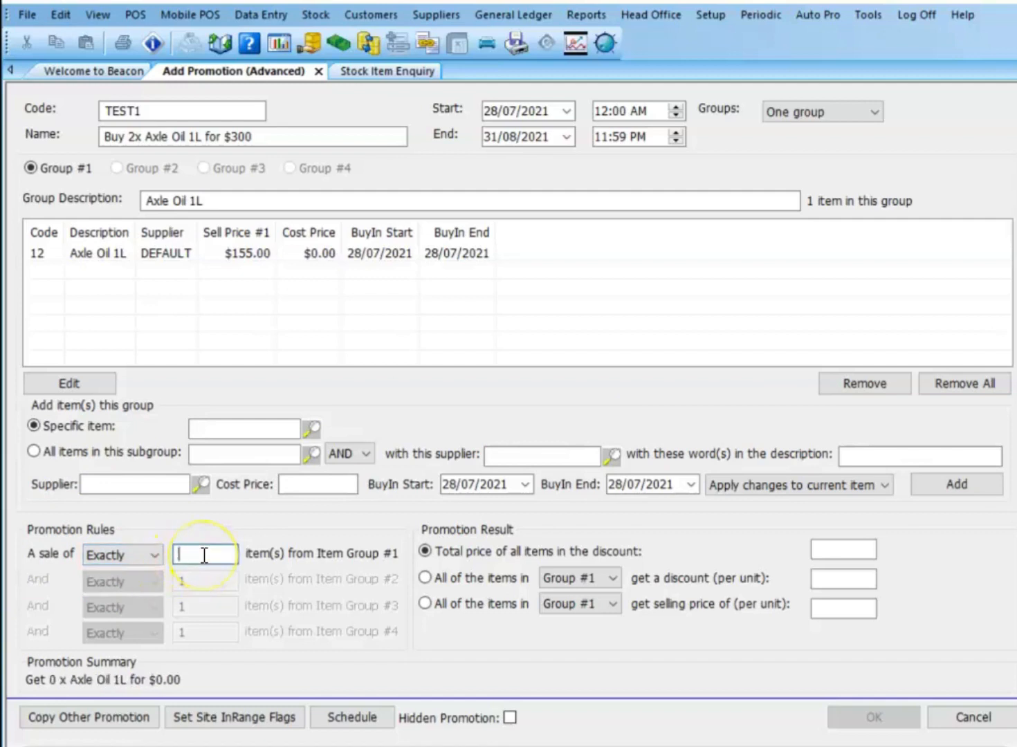
text(2)
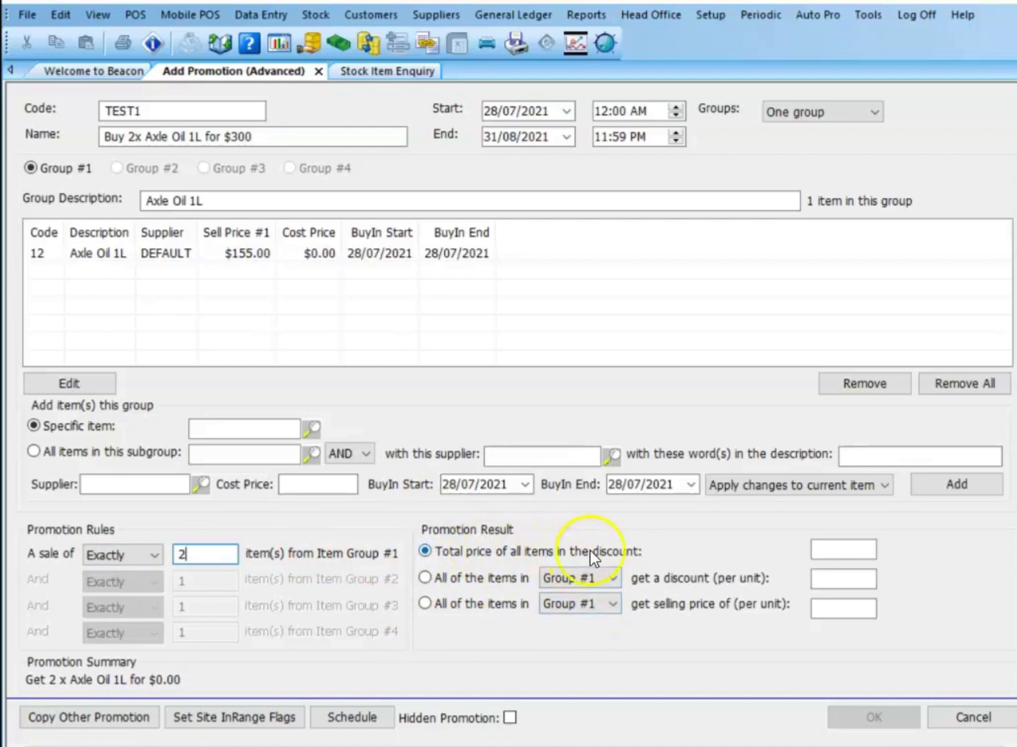
click(835, 549)
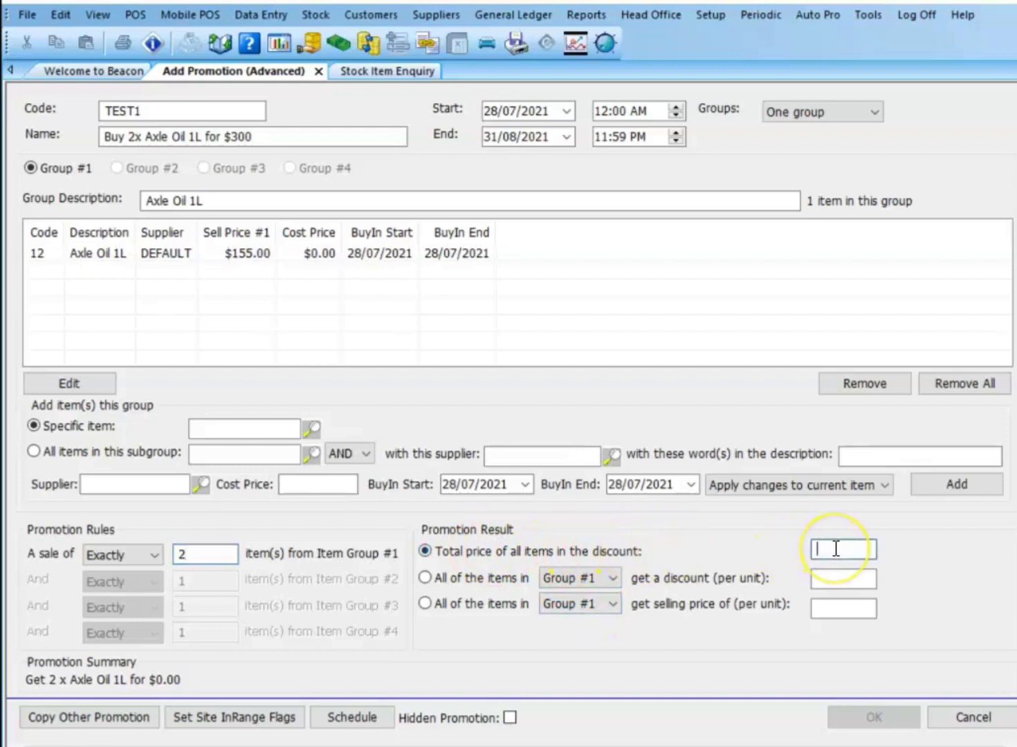
text(300)
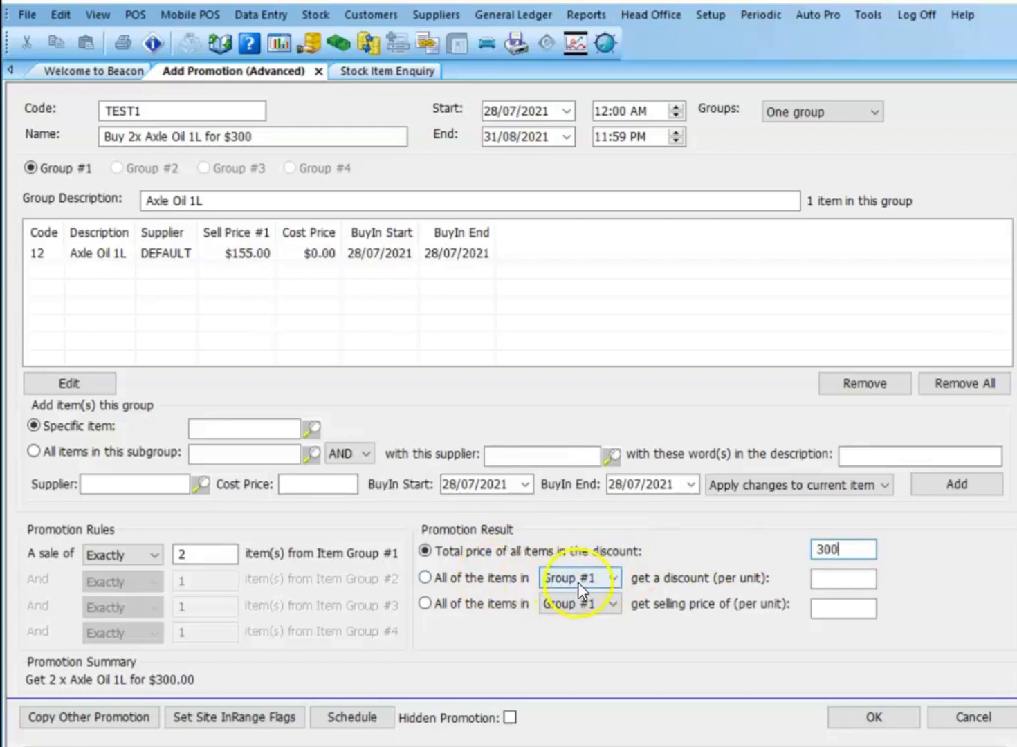
Step: Try a per-unit discount of 5 and a per-unit selling price of 150 for Group #1 as alternative promotion results
click(433, 577)
click(858, 578)
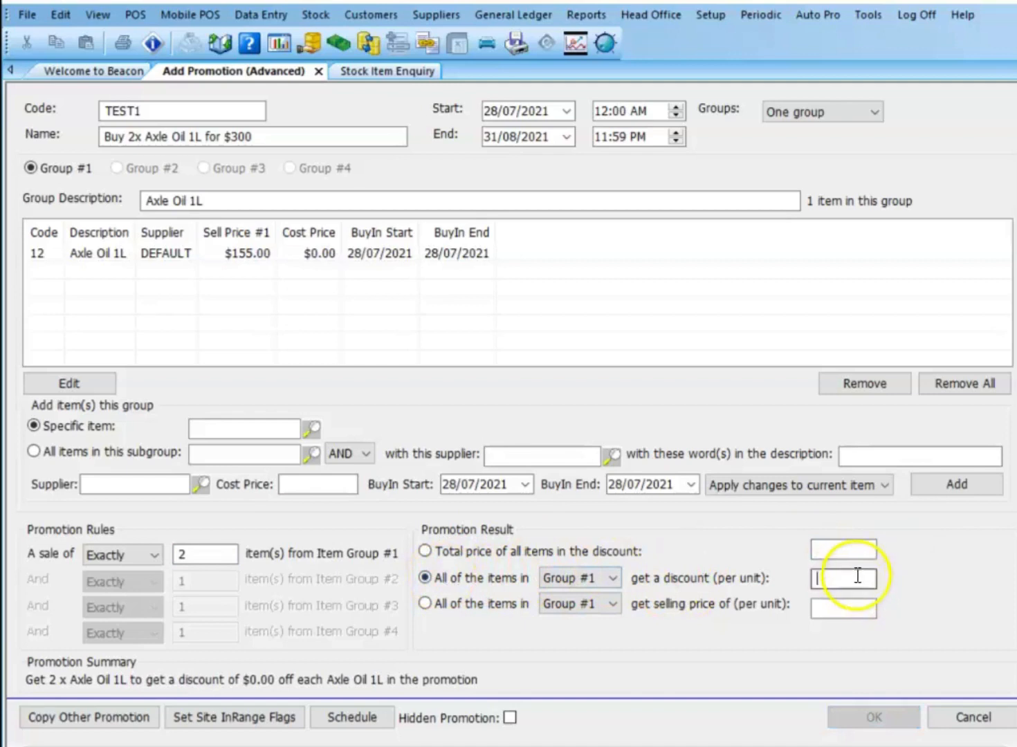
text(5)
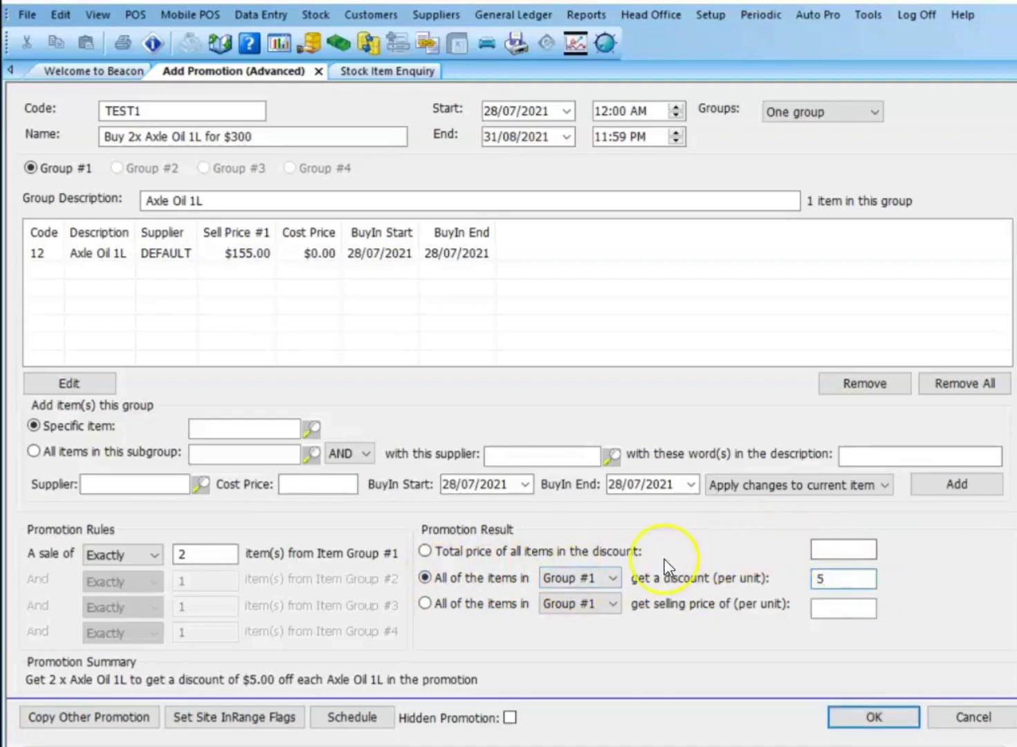
click(426, 603)
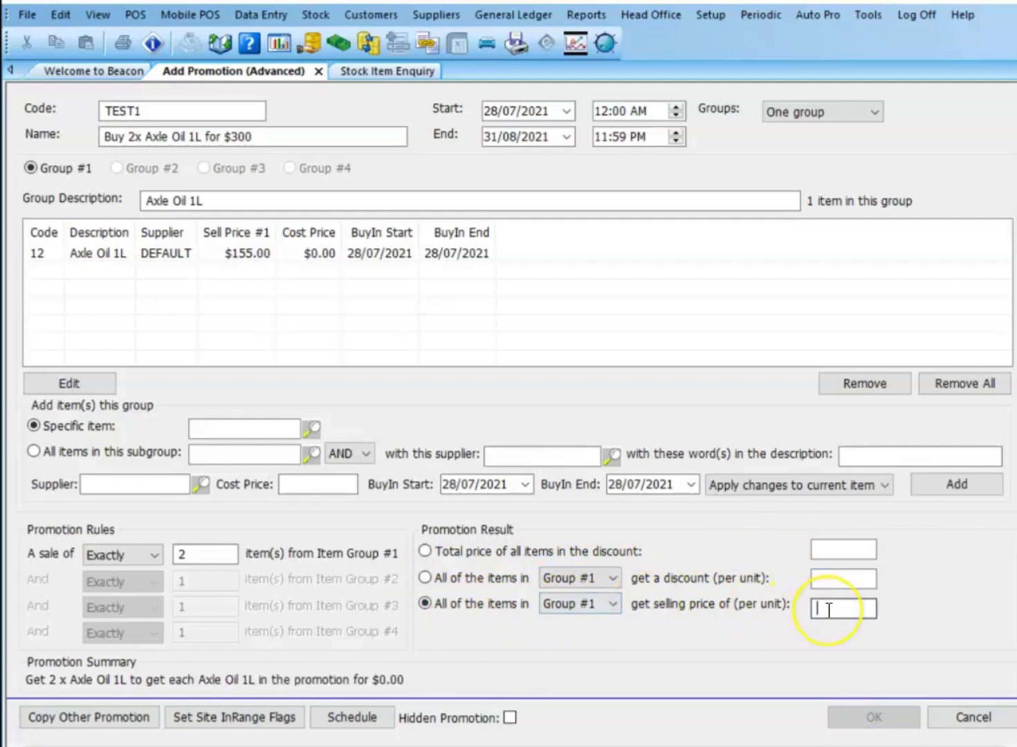
text(150)
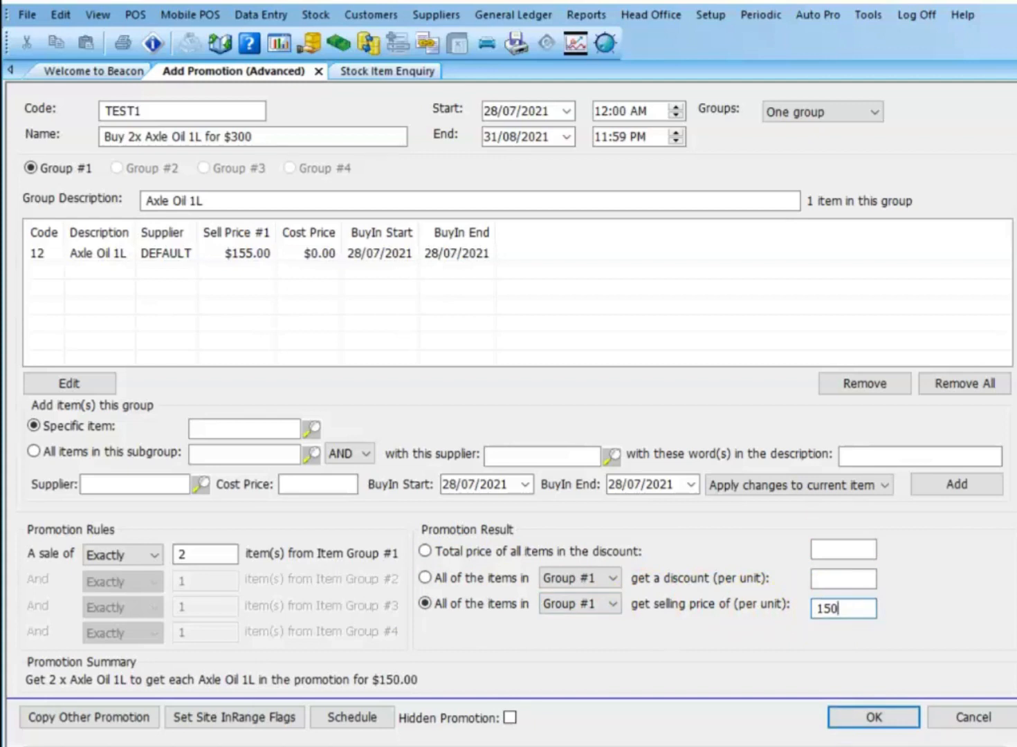
Step: Make the promotion result a total price of 300 for all items, and save the promotion without any end-of-promotion reminders
click(424, 550)
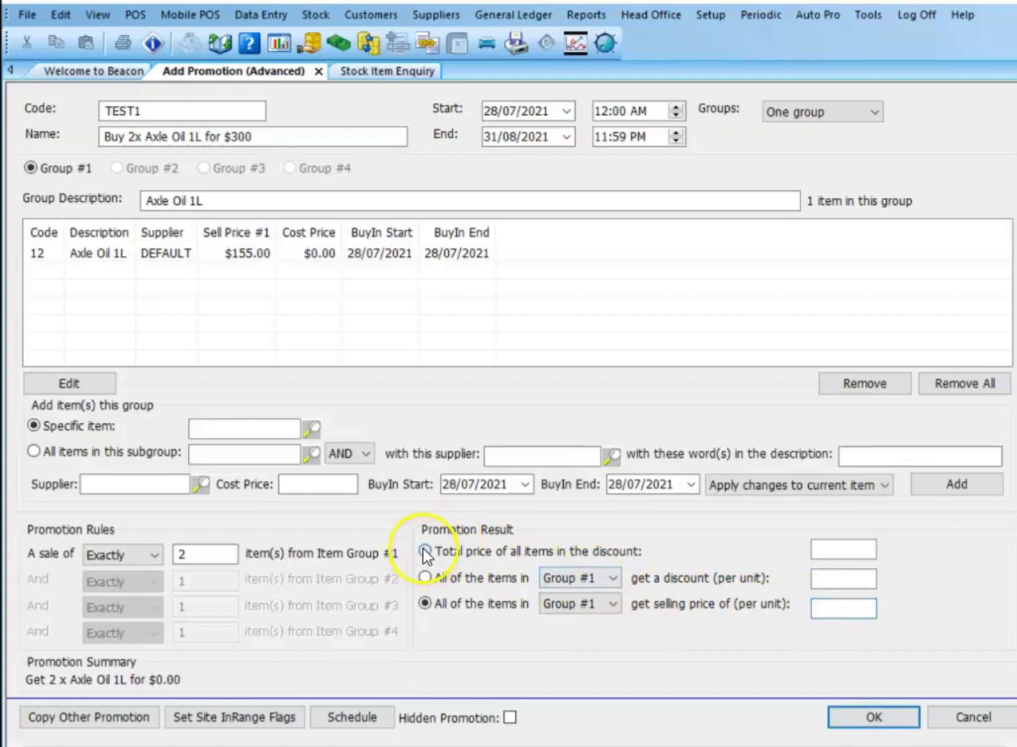
click(850, 548)
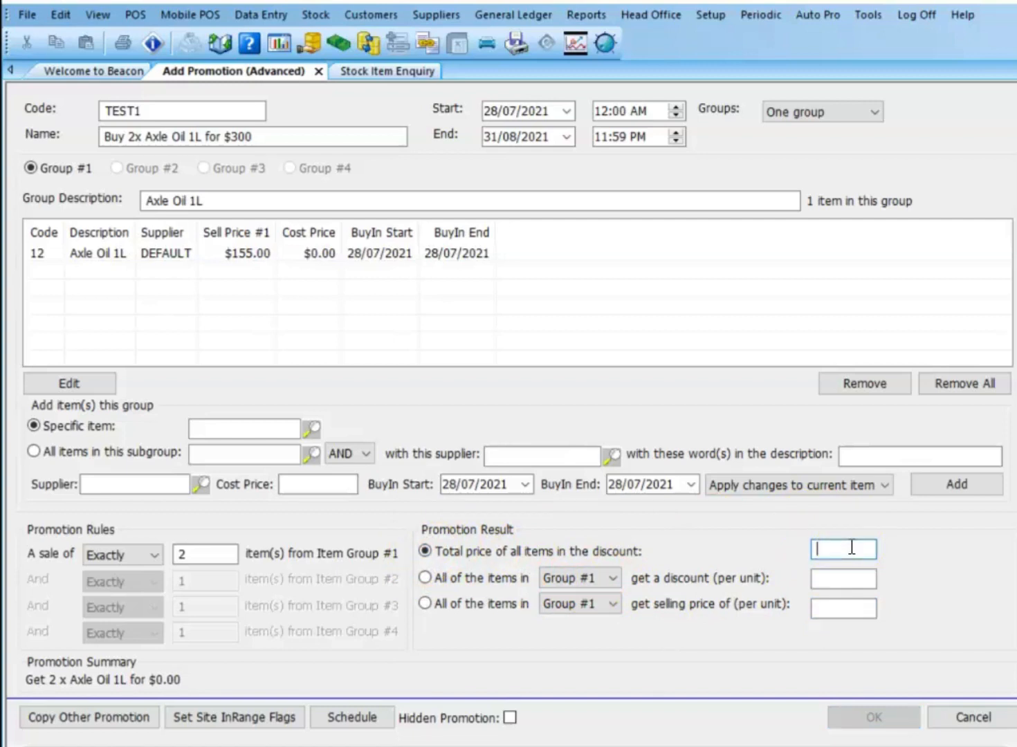
text(200)
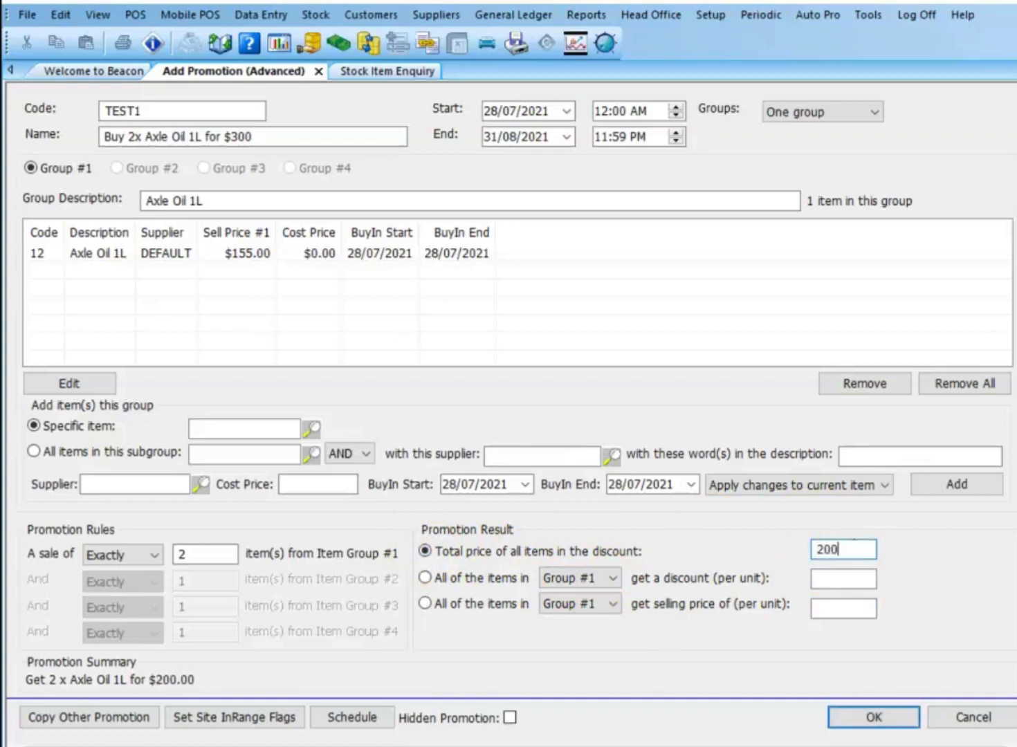
key(BackSpace)
key(BackSpace)
key(BackSpace)
text(300)
click(868, 722)
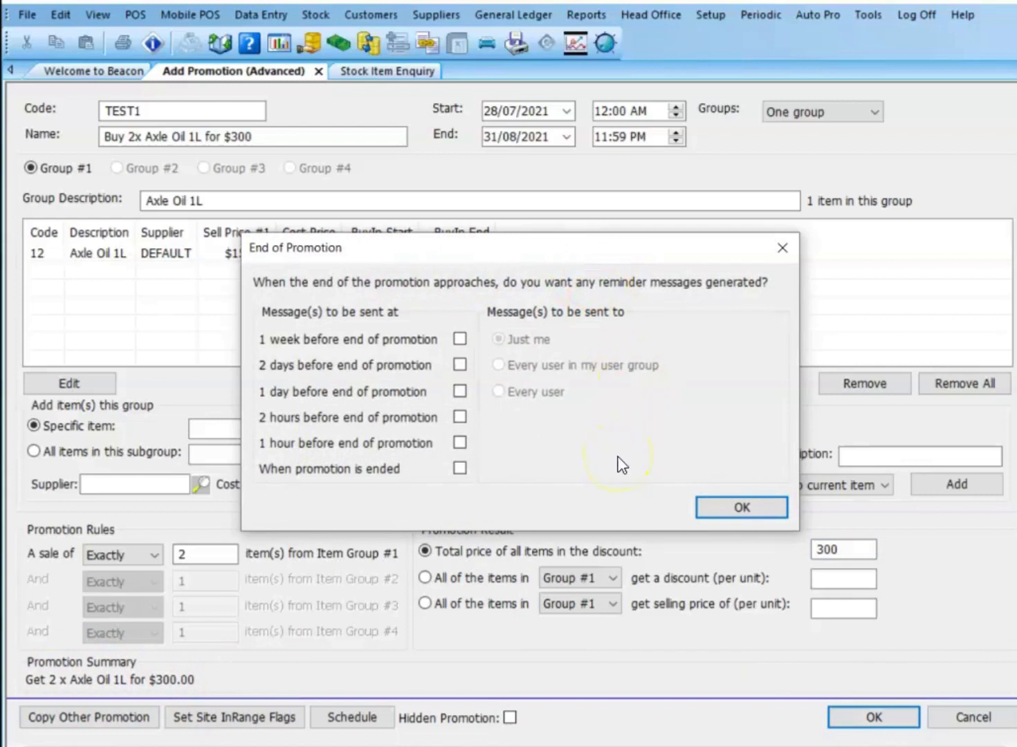
click(743, 507)
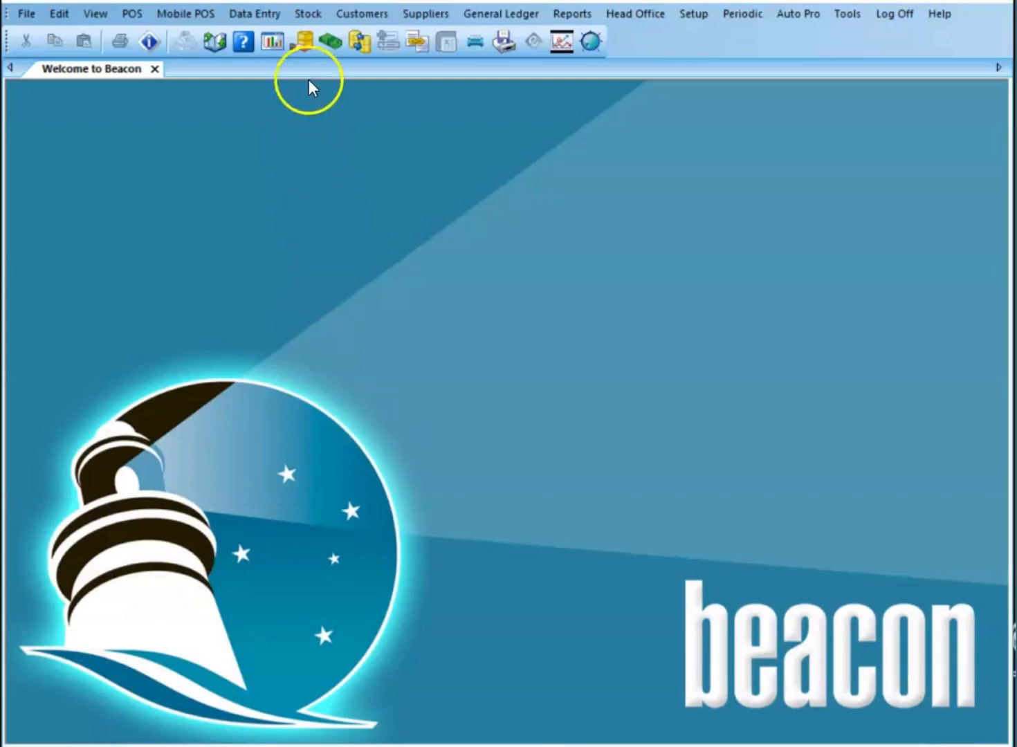
Step: Start a new advanced stock promotion and name it "Buy Axle Oil 1L and get 4cpl off Diesel"
click(308, 13)
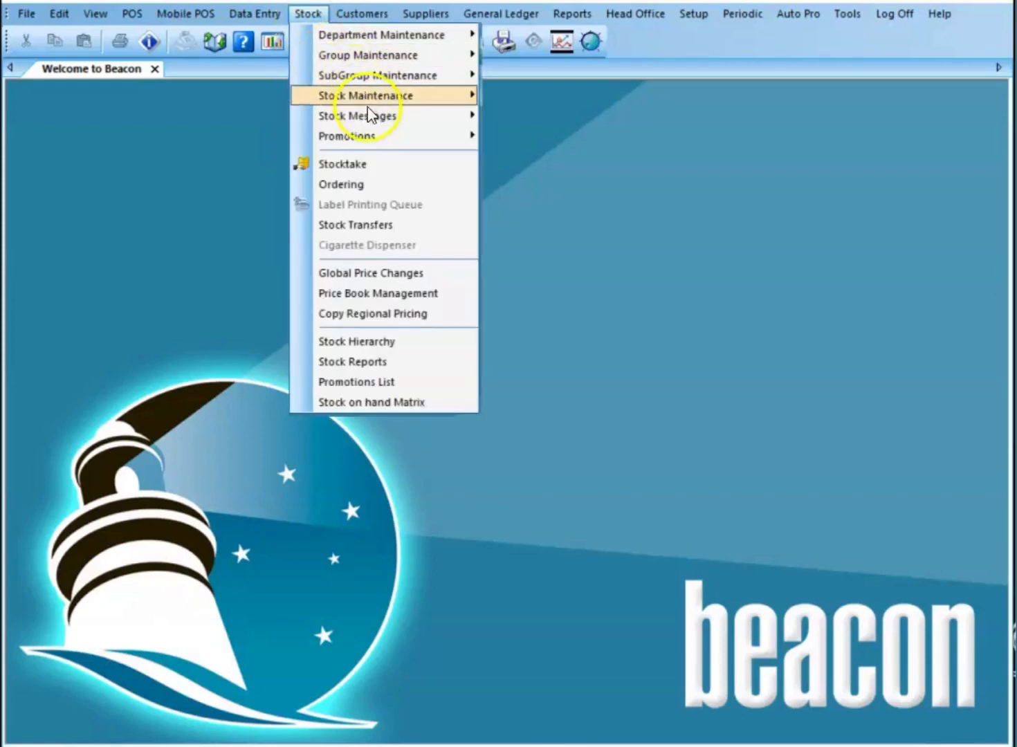
mouse_move(385, 136)
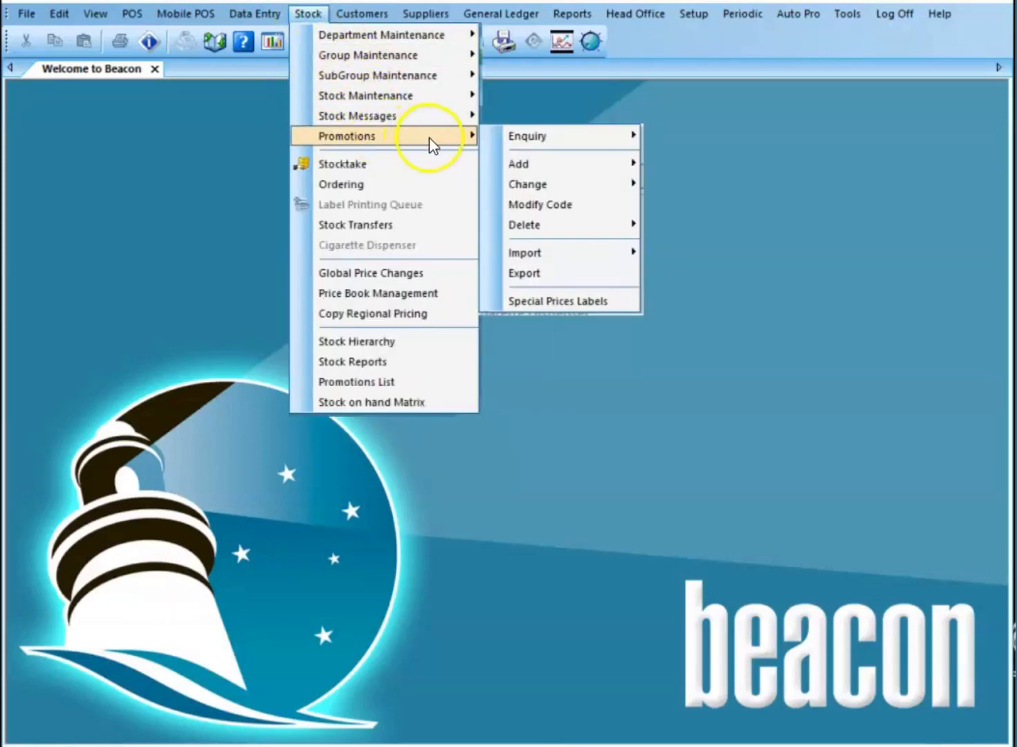
mouse_move(608, 162)
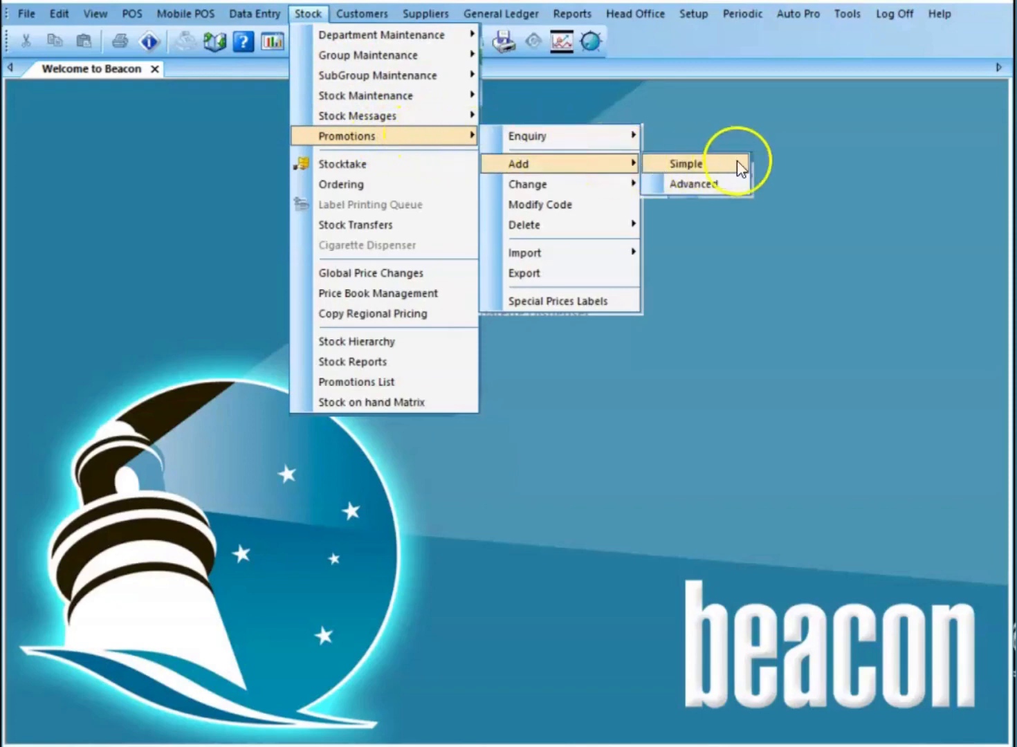
click(726, 183)
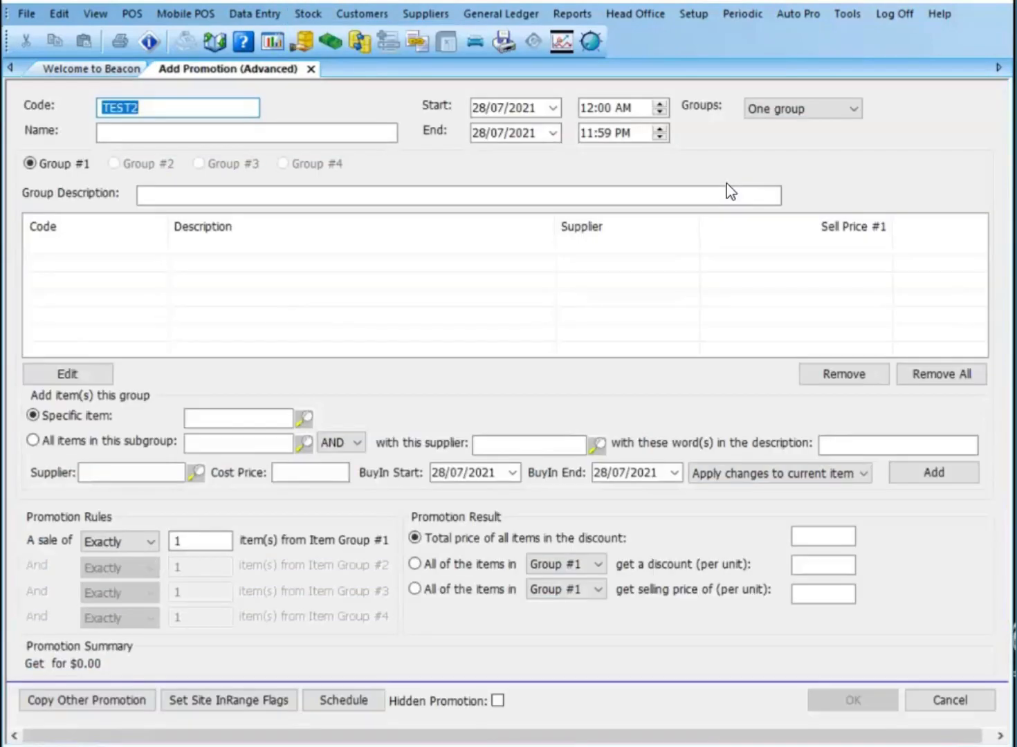
click(292, 136)
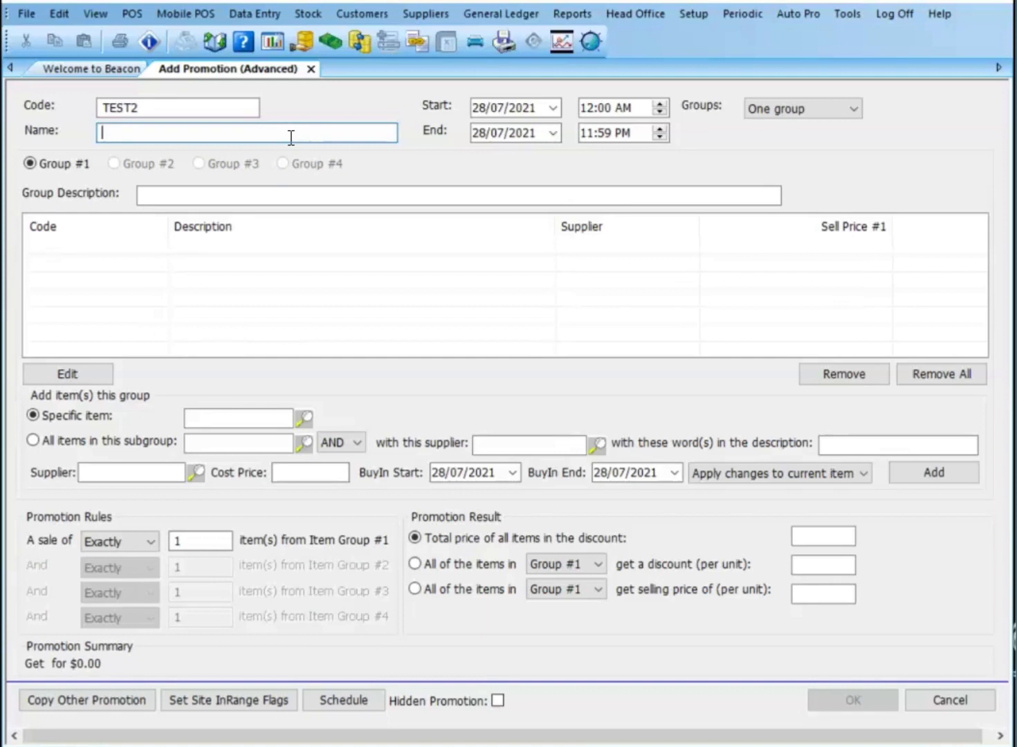
text(Buy Axle Oil 1L and get 4)
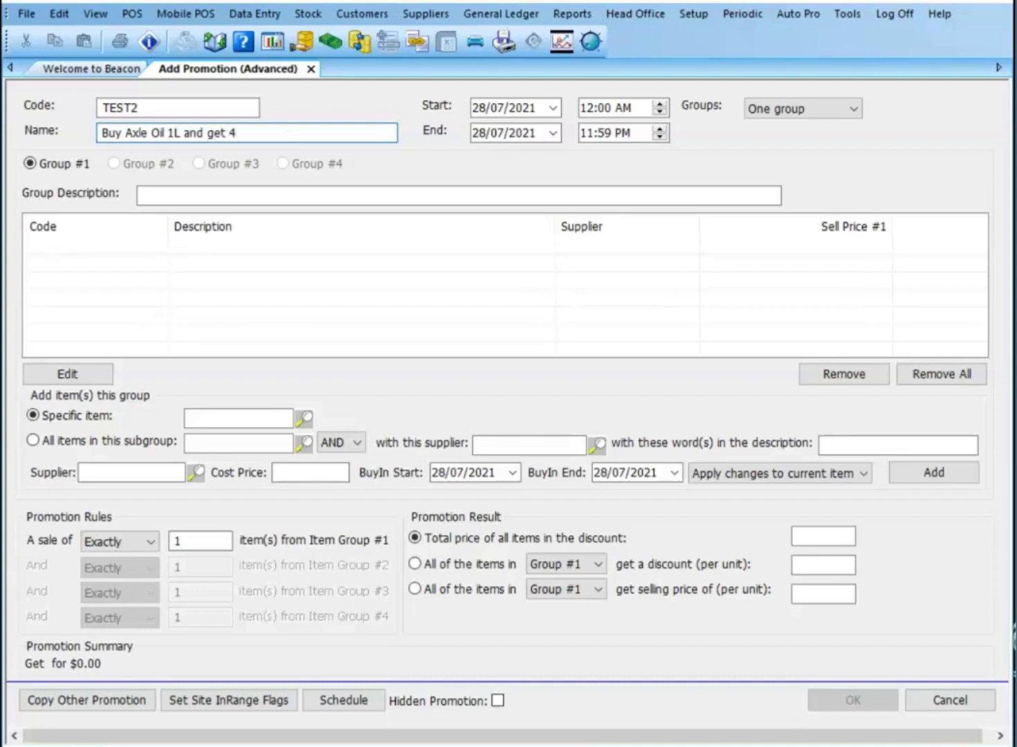
text(cpl off Diesel)
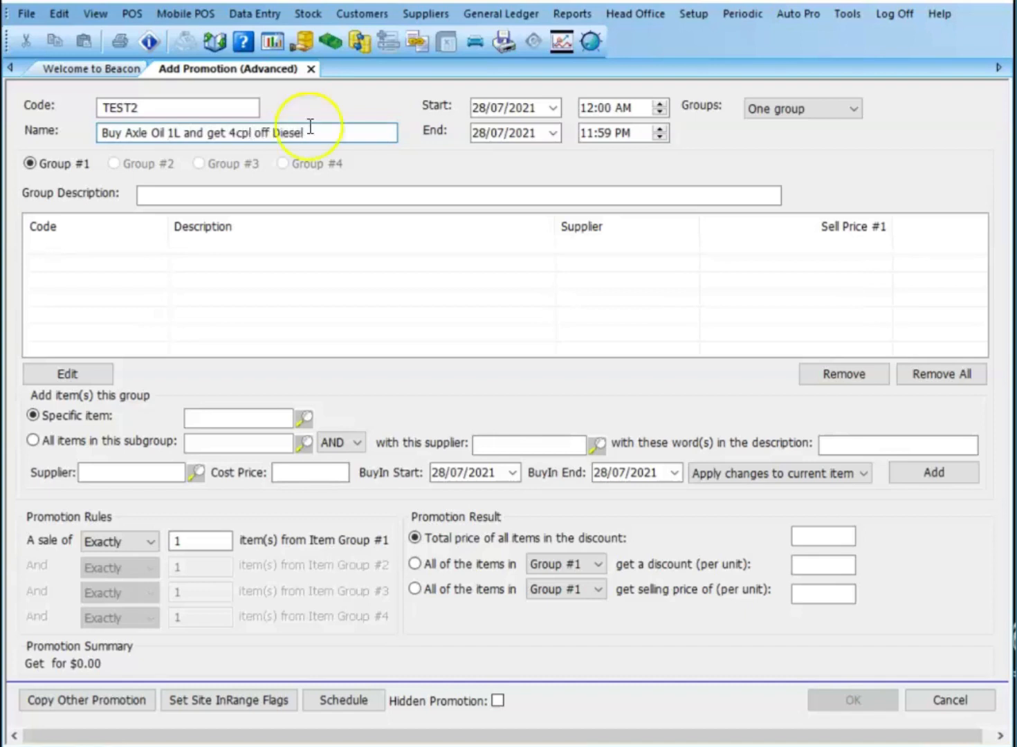
Step: Set the promotion's end date to 31/07/2021 and choose Two groups for its item groups
click(553, 132)
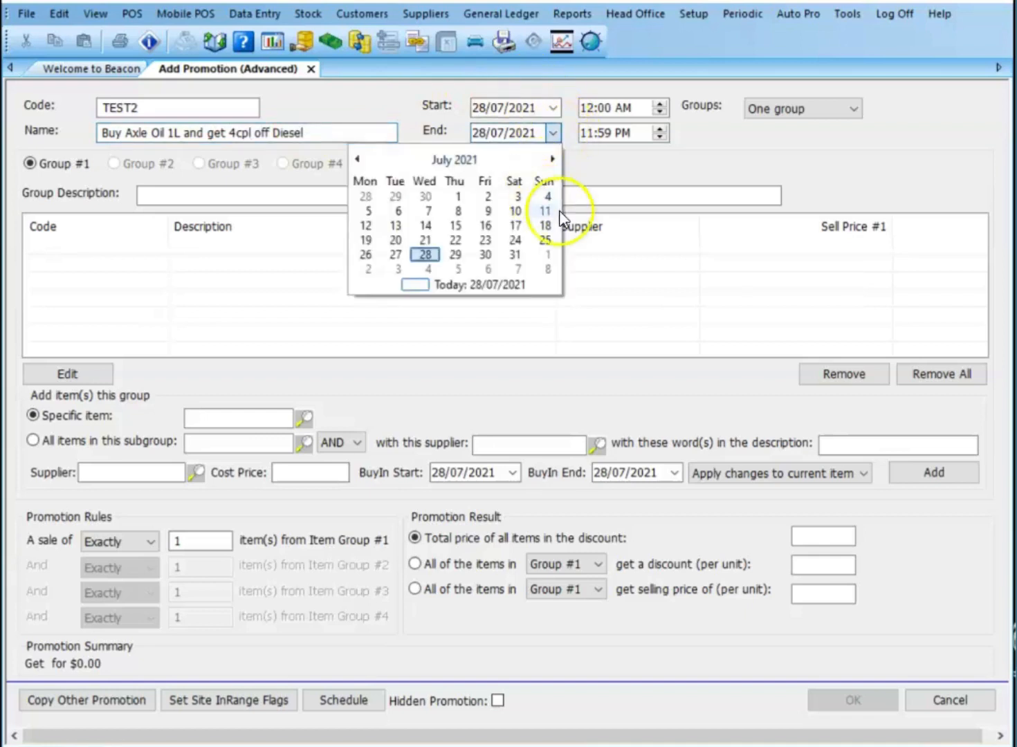
click(515, 254)
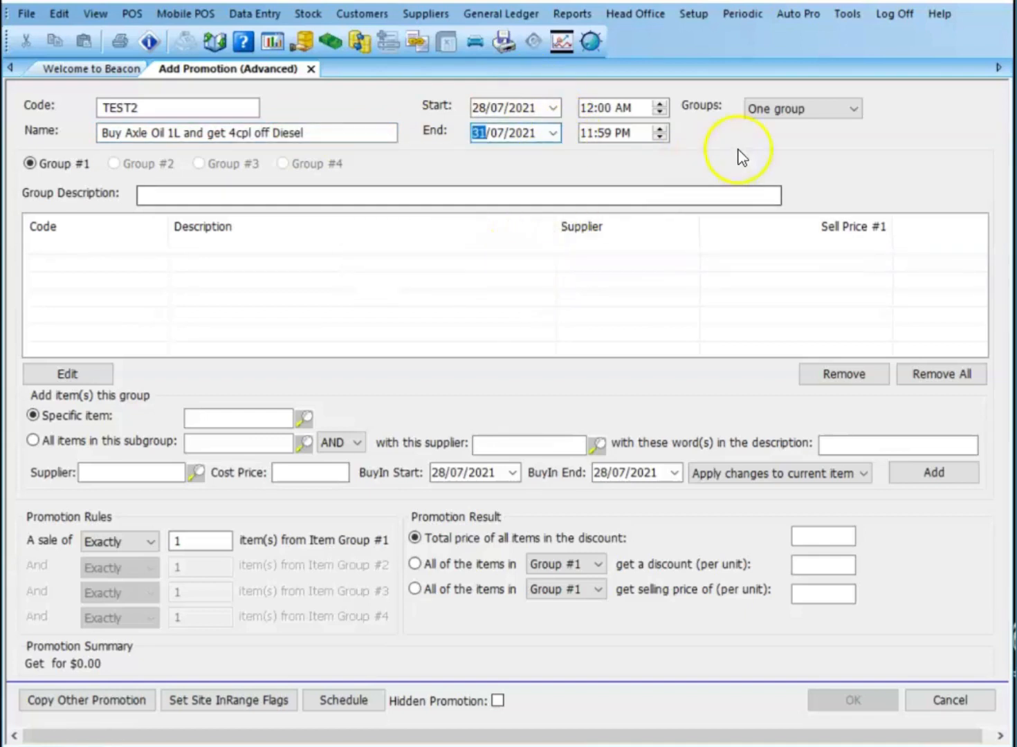
click(808, 113)
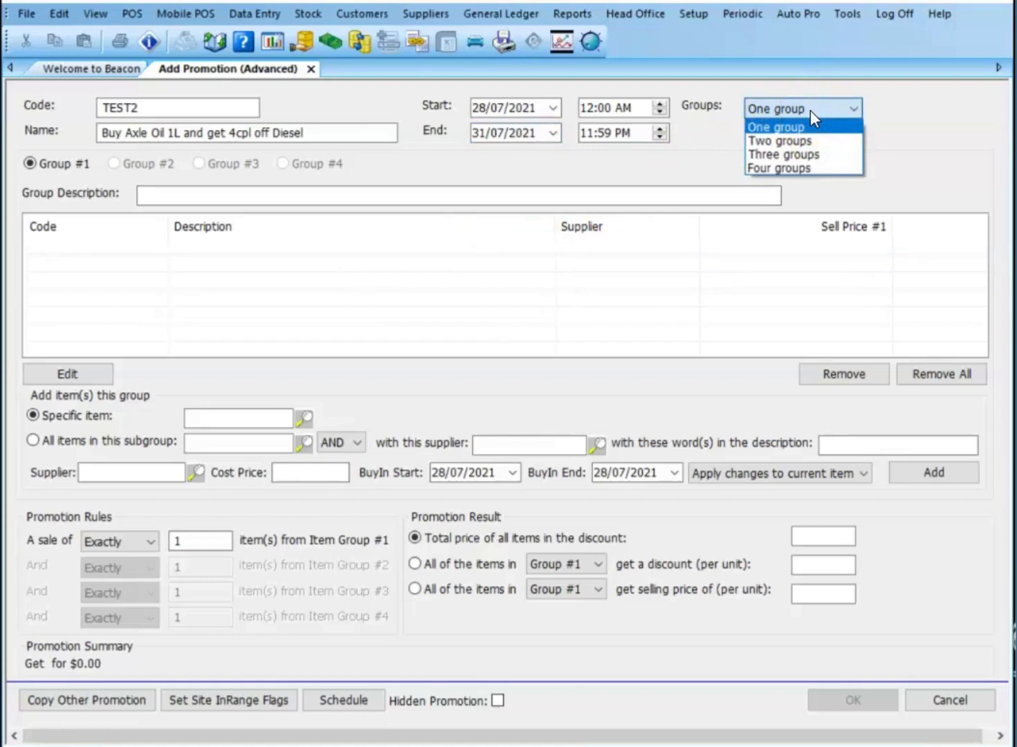
click(817, 141)
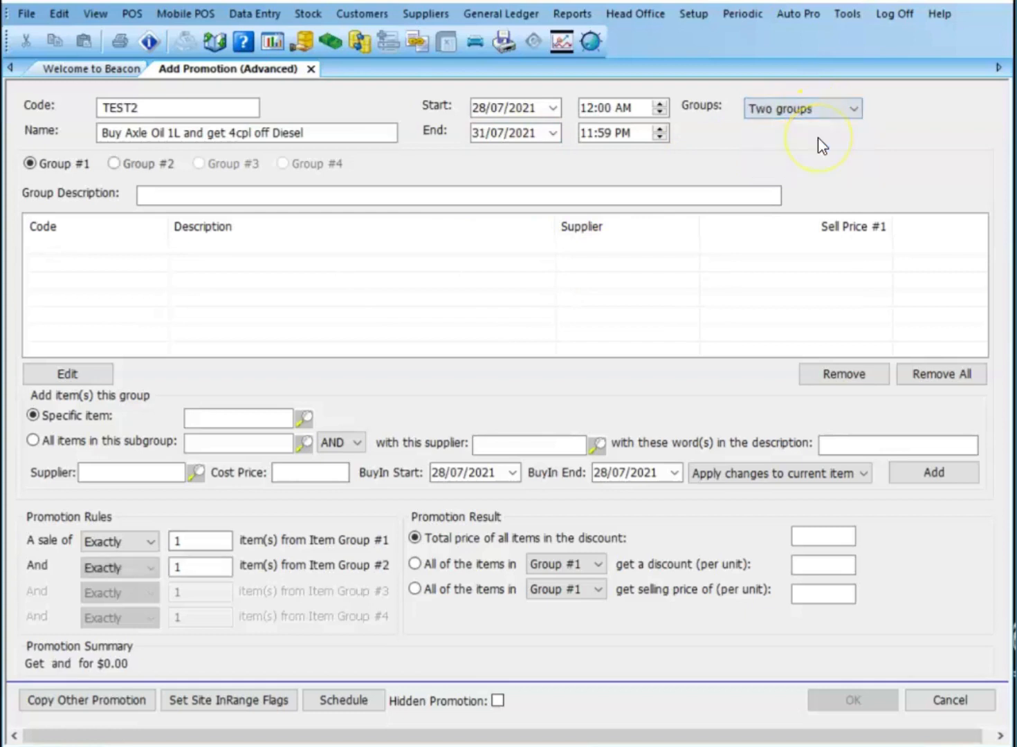
Step: Set the group description of Group #1 to "Axle Oil 1L"
click(136, 158)
click(66, 164)
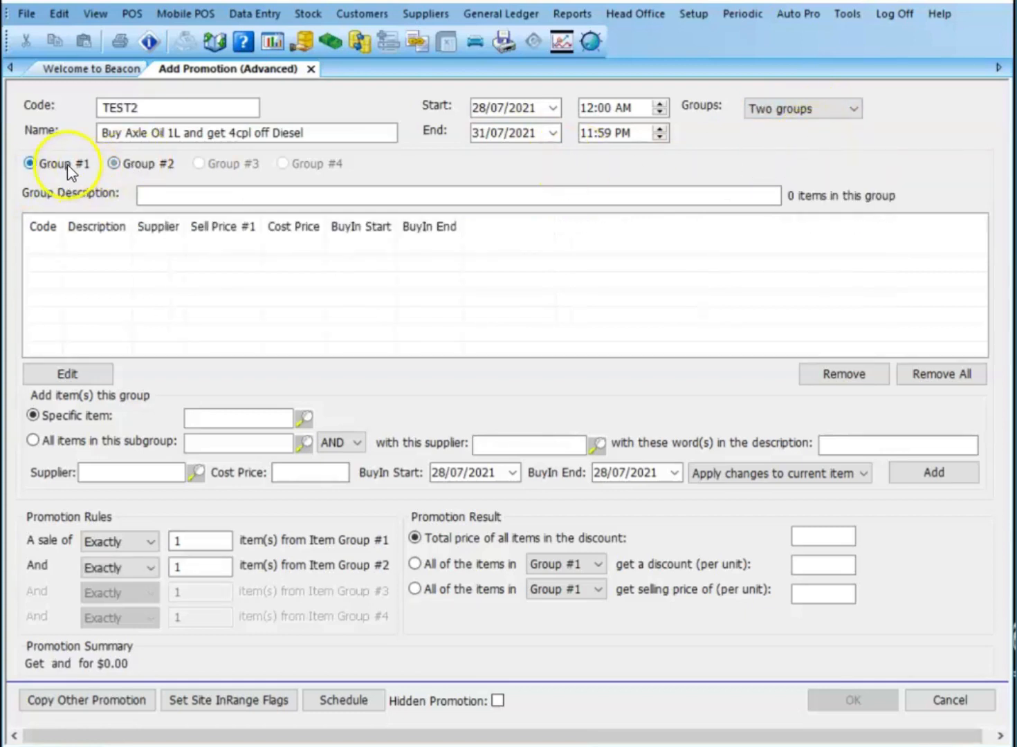
click(123, 161)
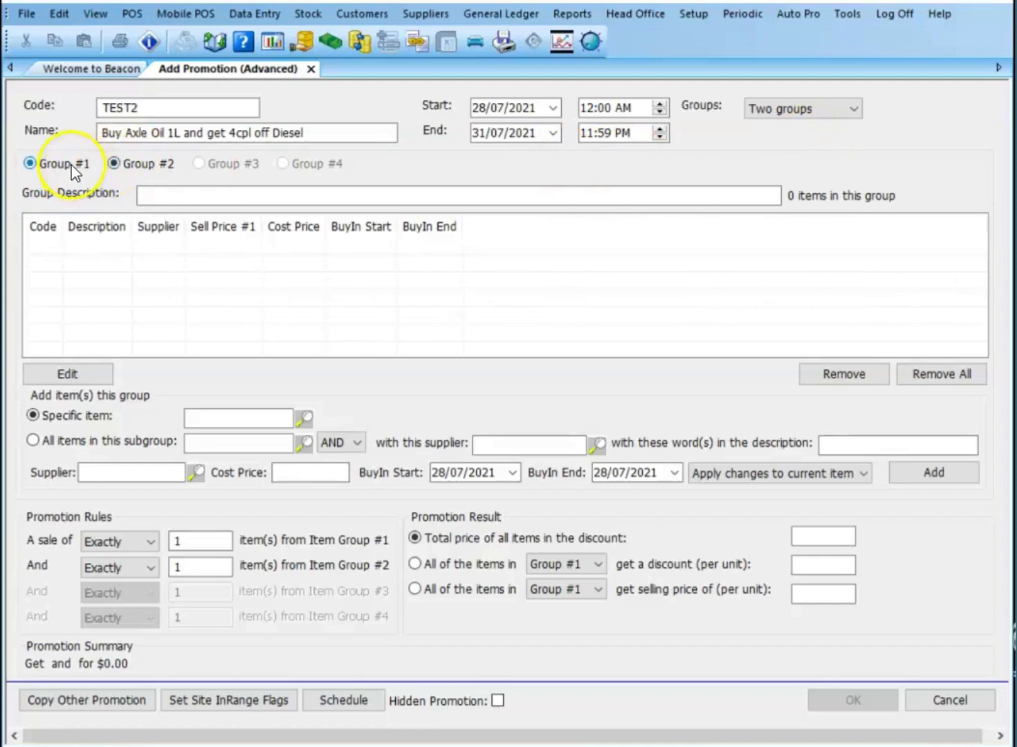
click(183, 198)
text(Axle )
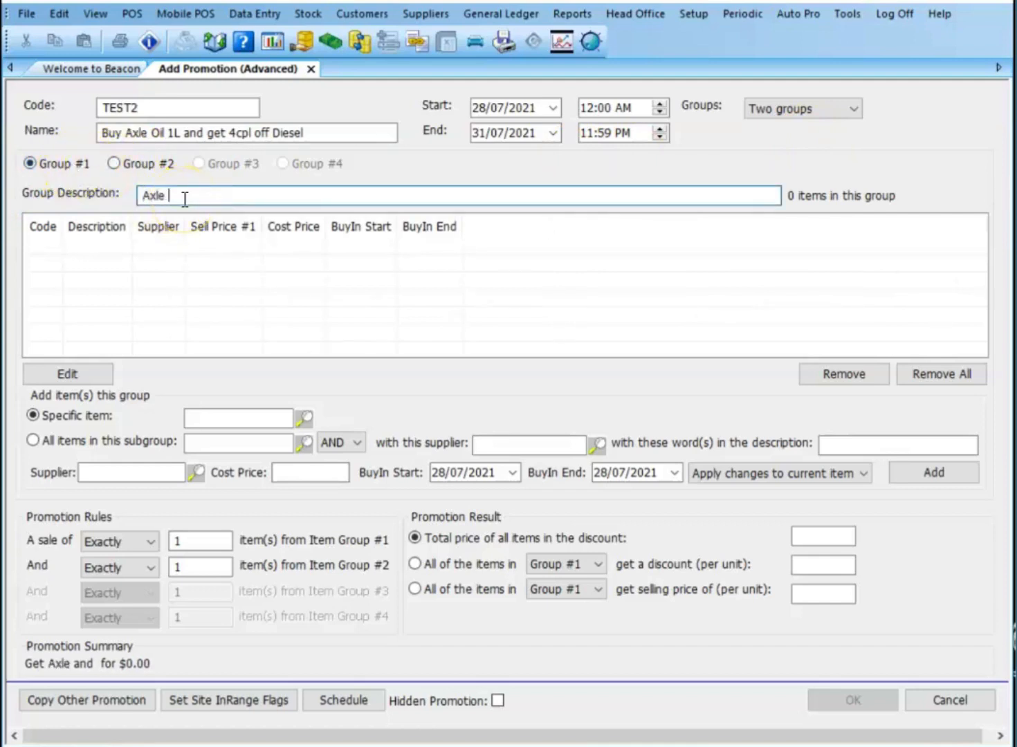
text(Oil 1L)
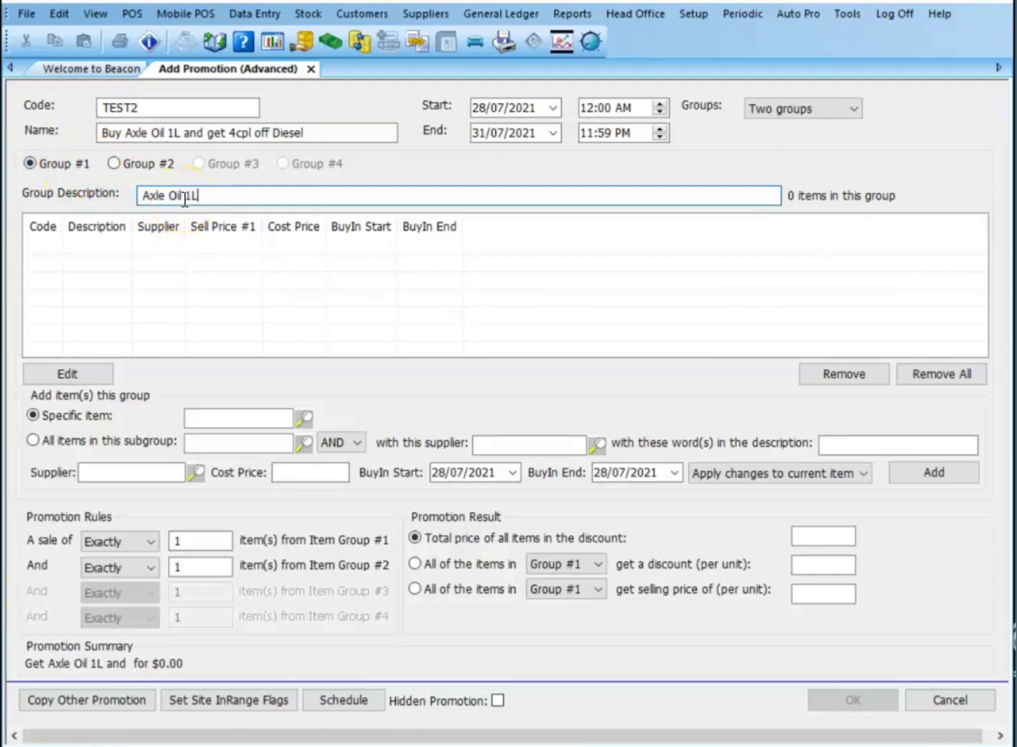
Step: Search the stock items for AXLE and add Axle Oil 1L (code 12) to Group #1
click(238, 415)
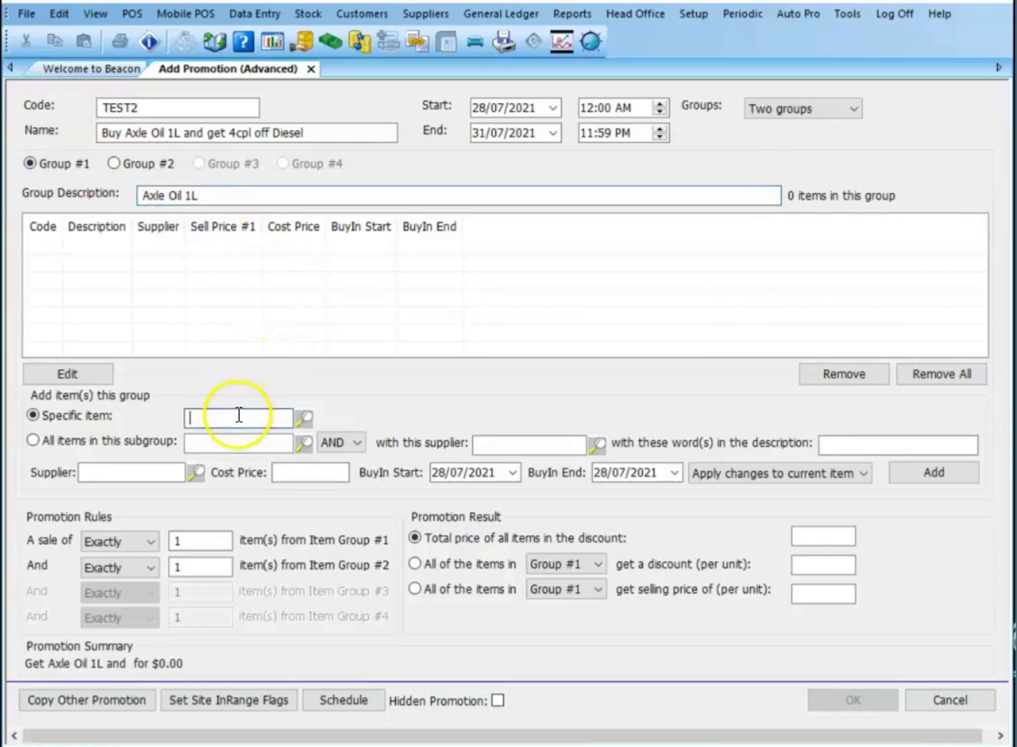
text(AXLE)
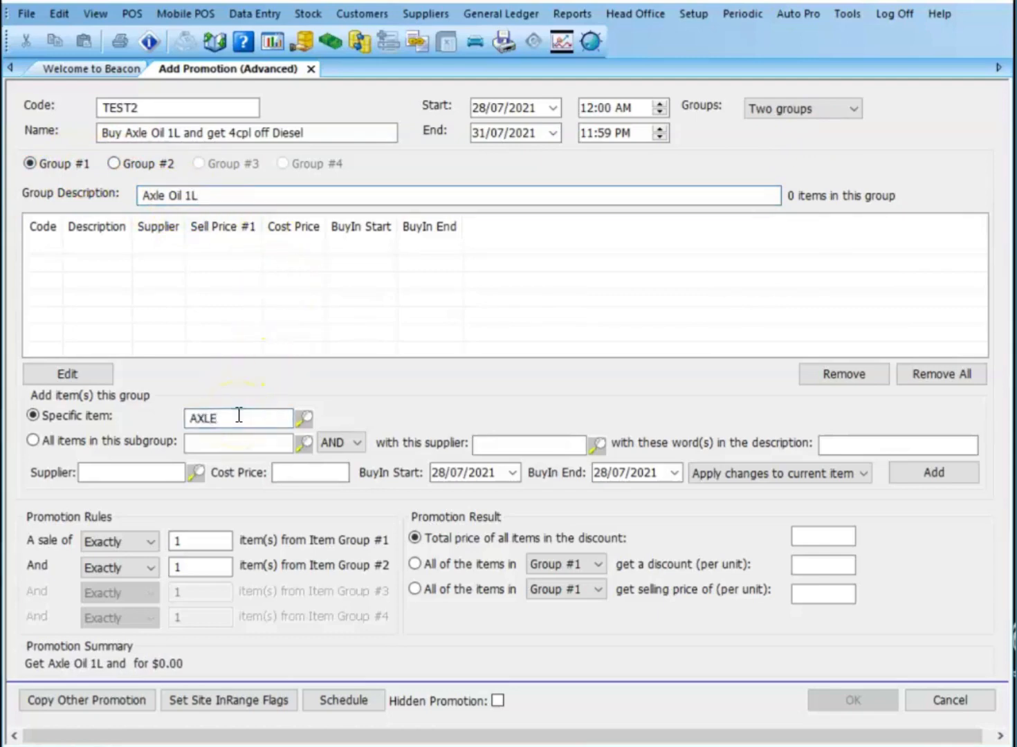
key(Return)
double_click(166, 270)
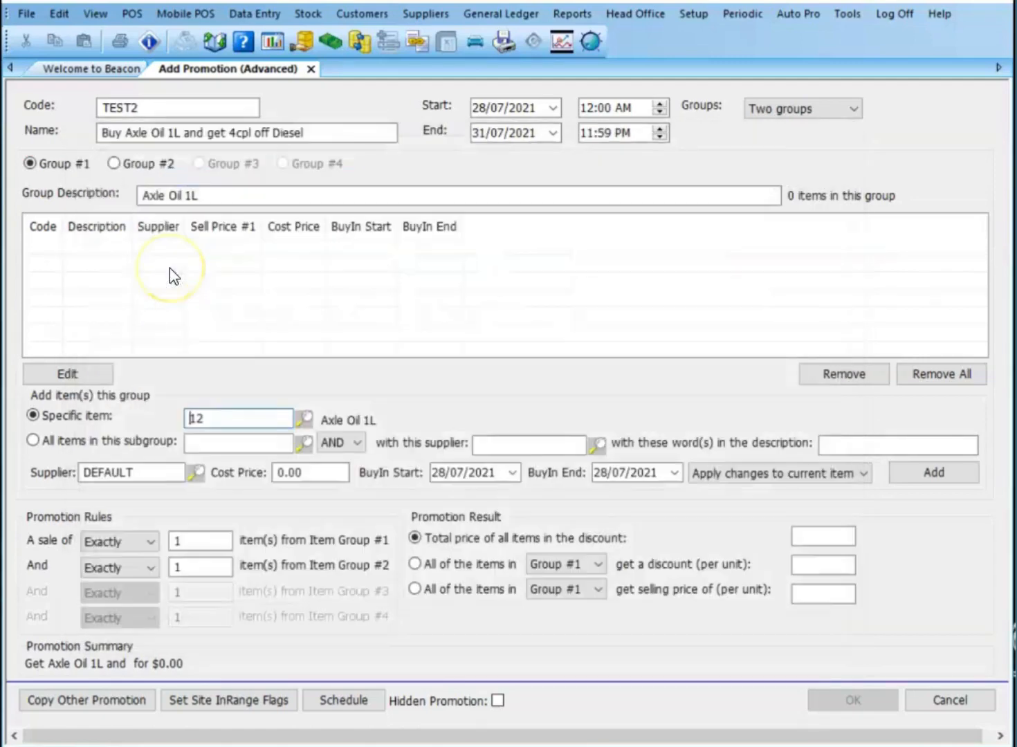
click(934, 476)
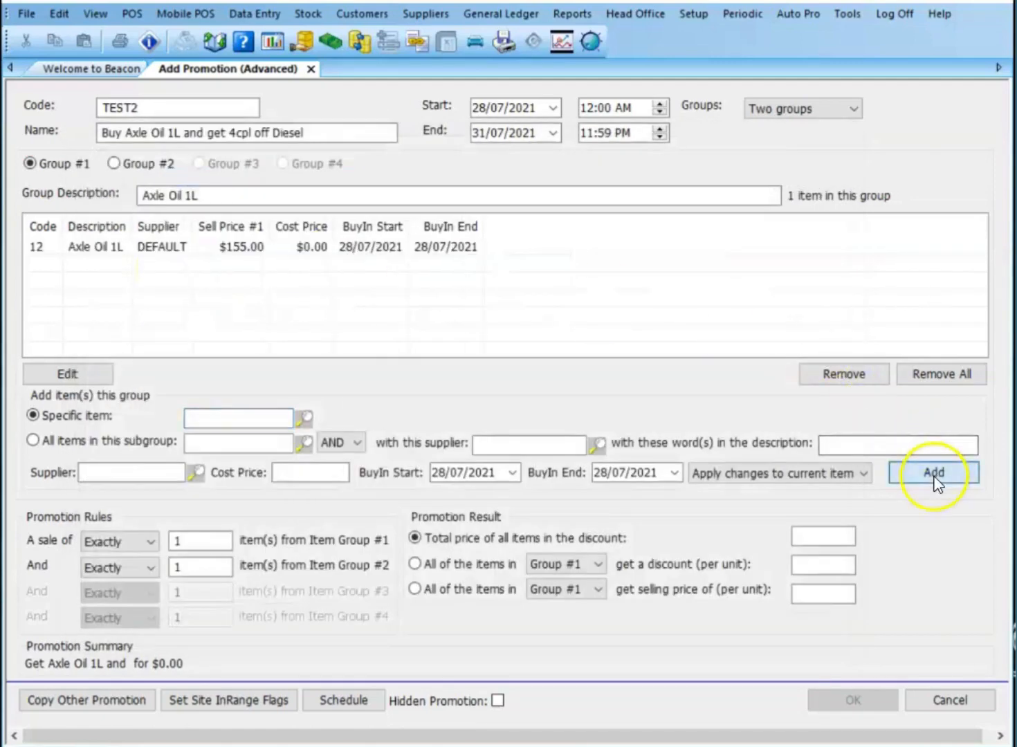
Step: Describe Group #2 as "Diesel", add the Exceed Diesel stock item to it, and check the contents of both groups
click(133, 164)
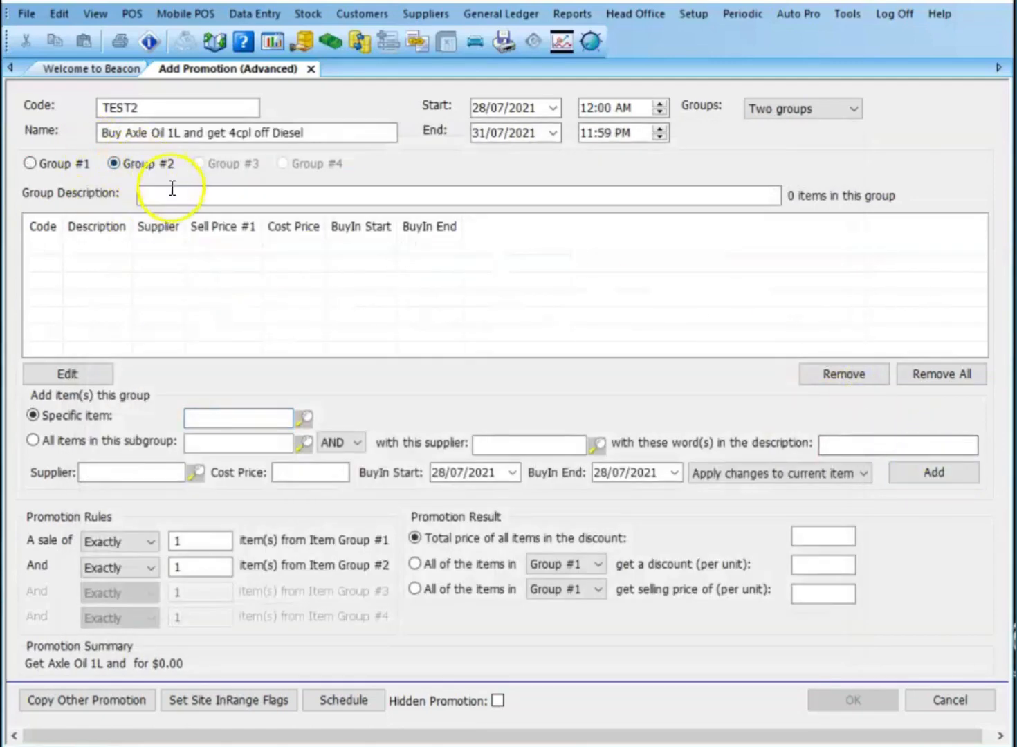
click(173, 195)
text(Diesel)
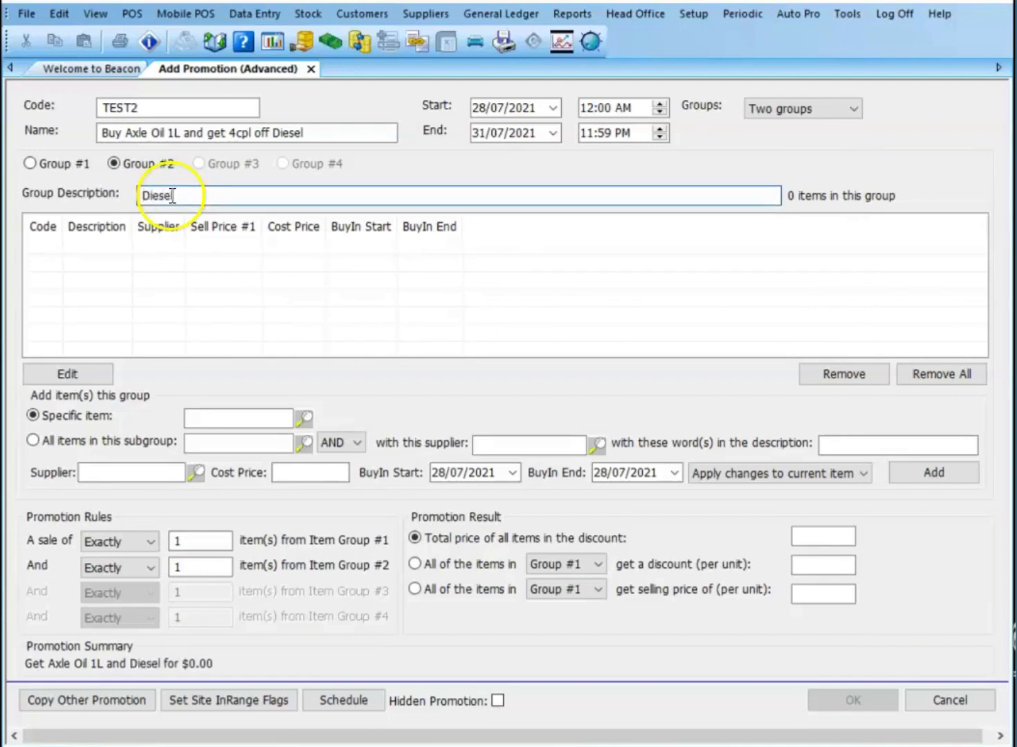
click(207, 415)
text(D)
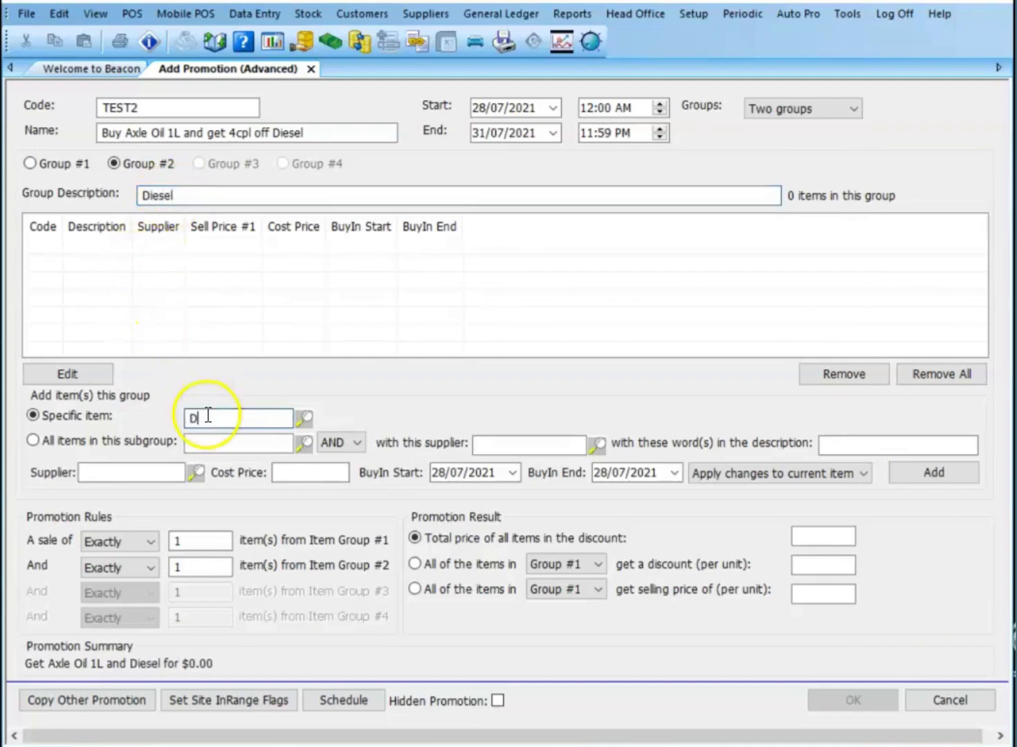
text(IESEL)
key(Return)
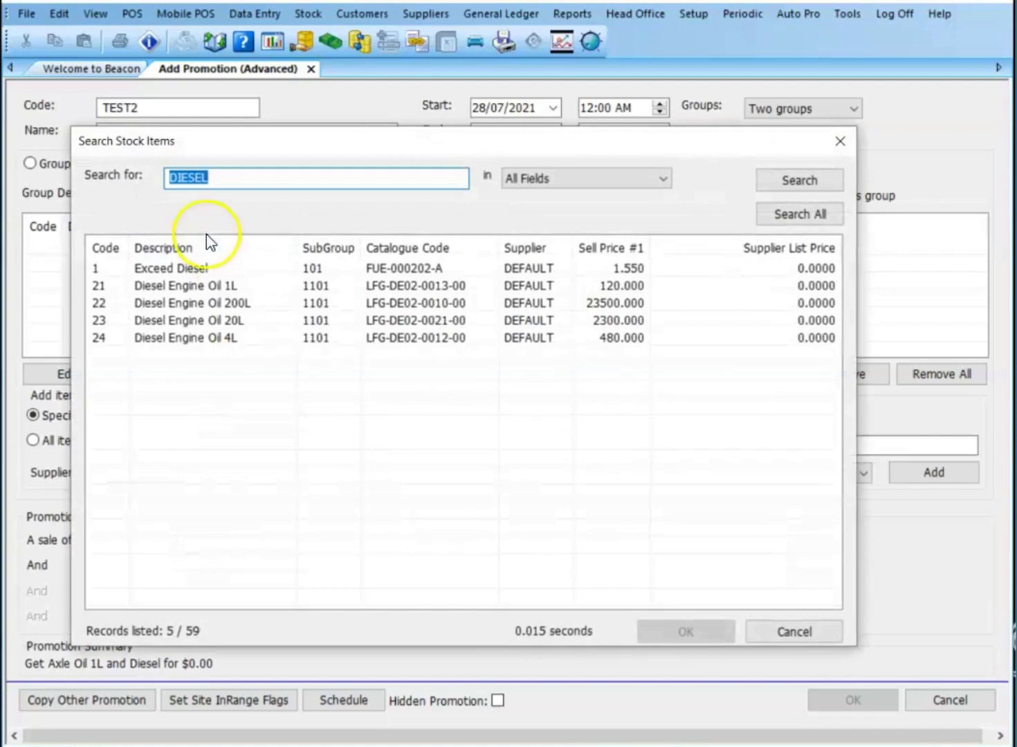
double_click(200, 269)
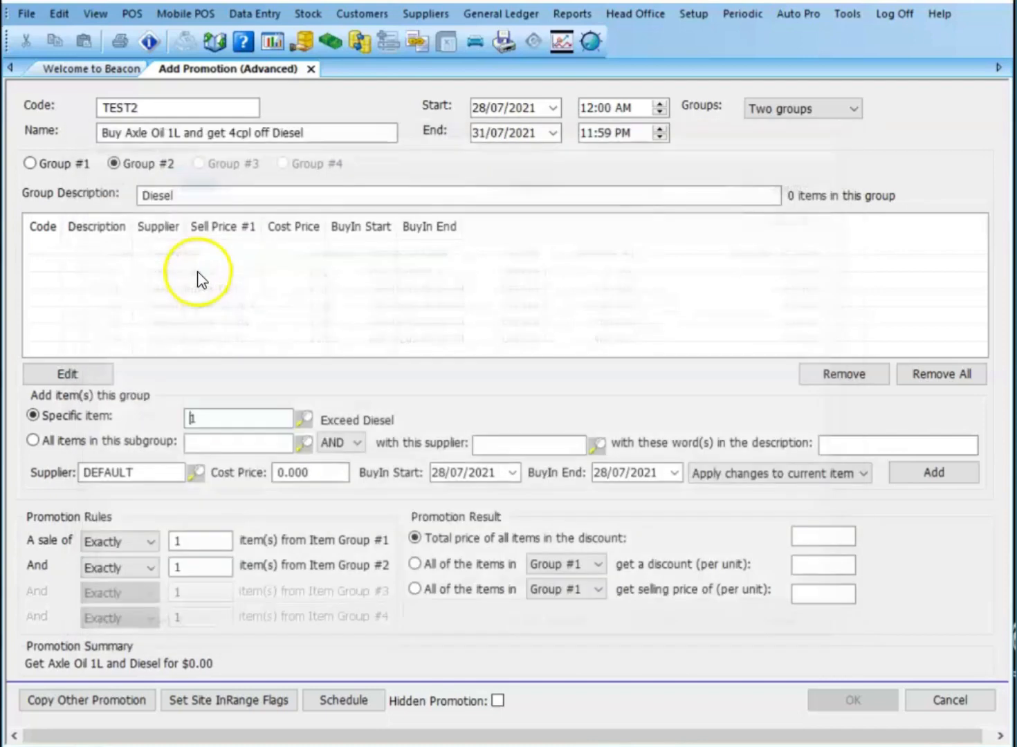
click(926, 489)
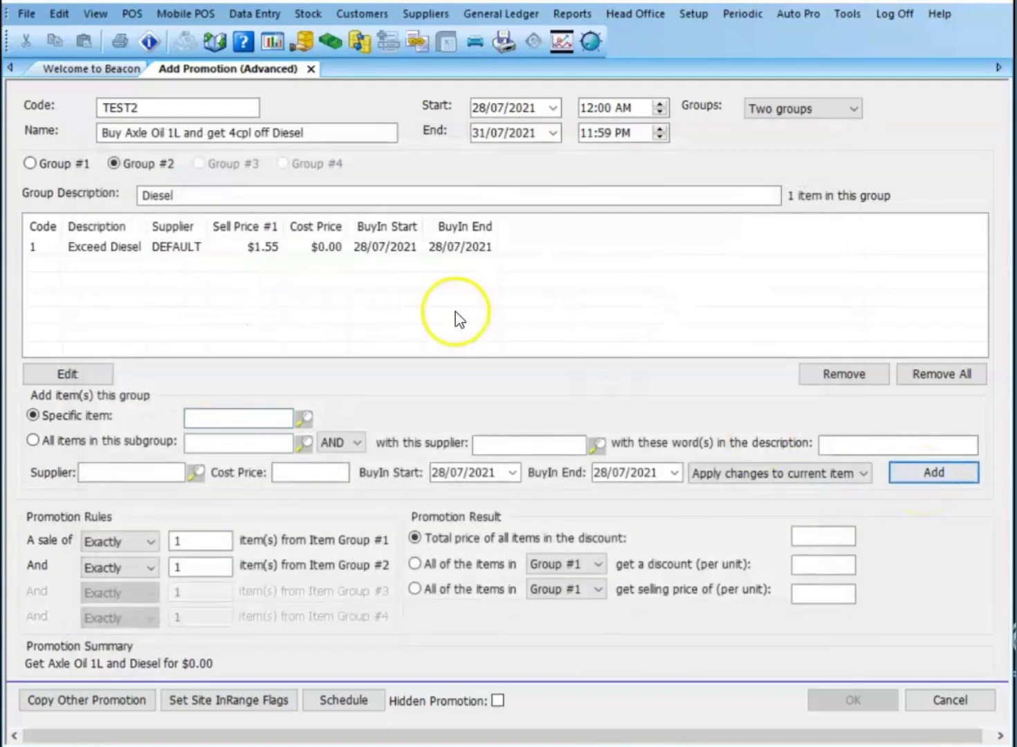
click(79, 167)
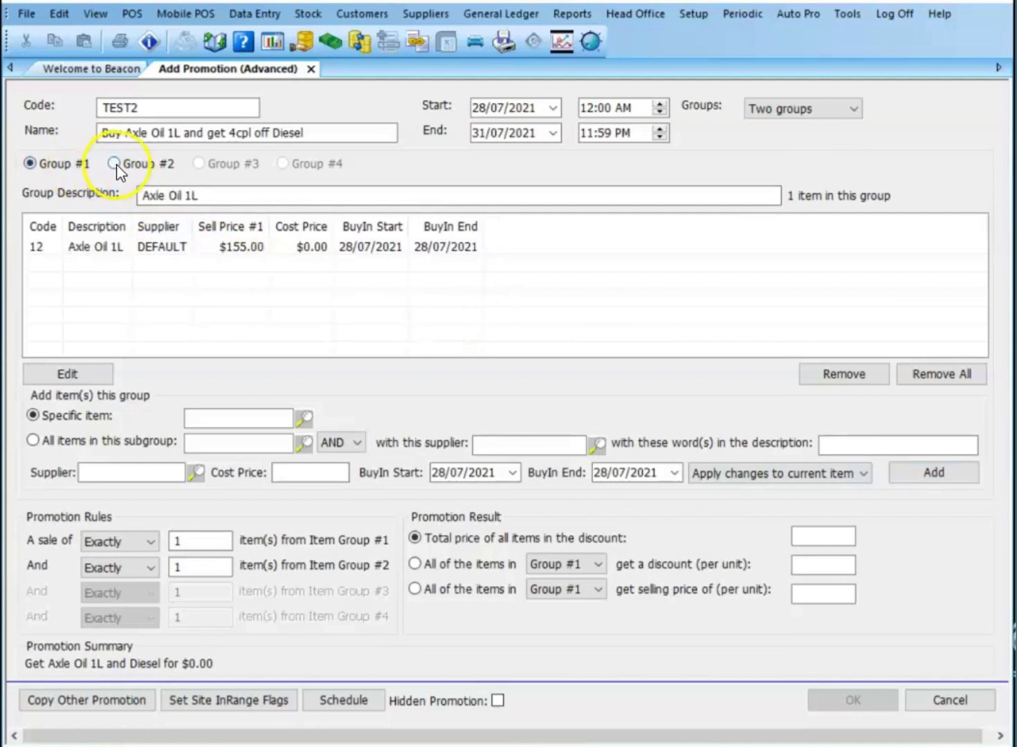
click(115, 165)
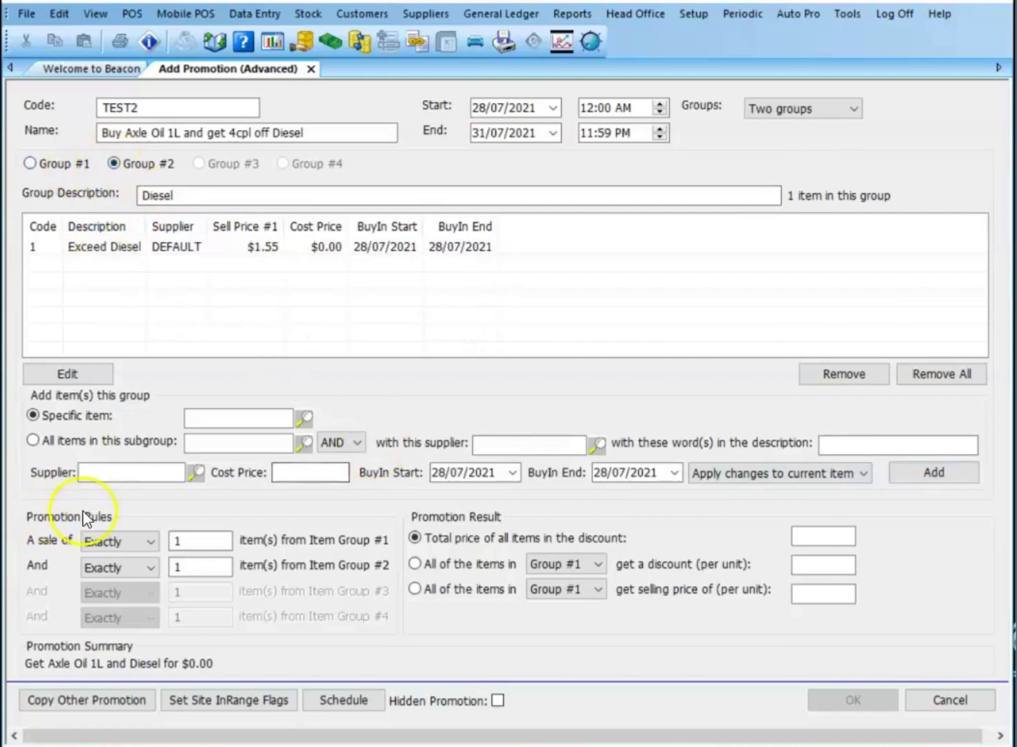
Step: Set the promotion rule for Item Group #1 to a sale of More than 0.9 items
click(176, 519)
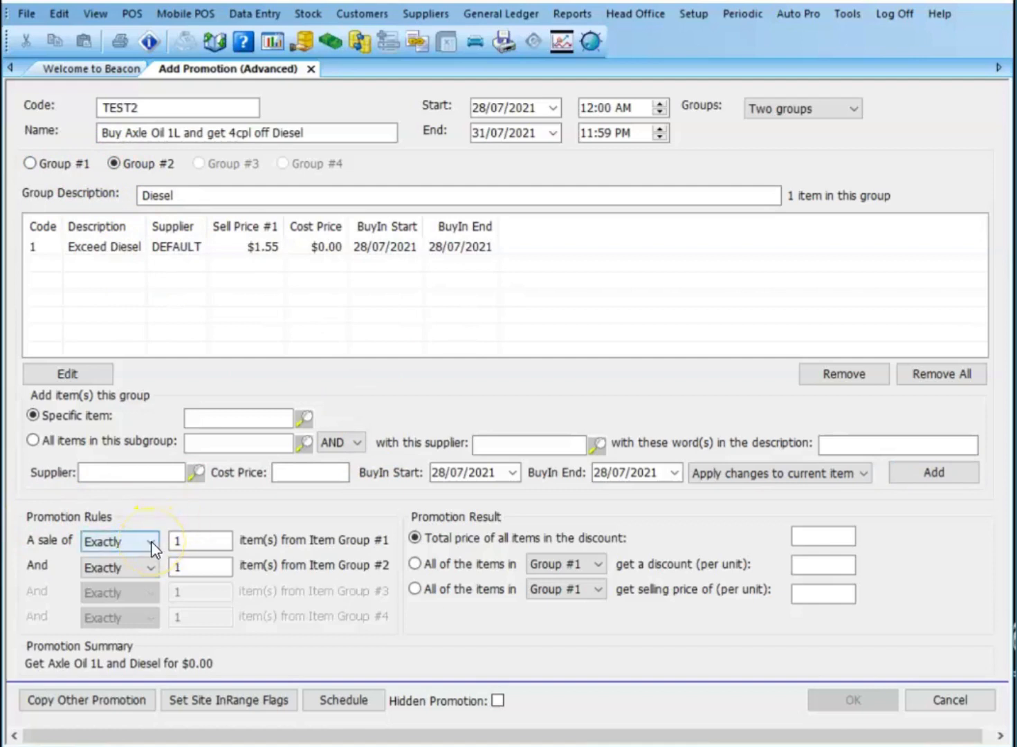
click(151, 541)
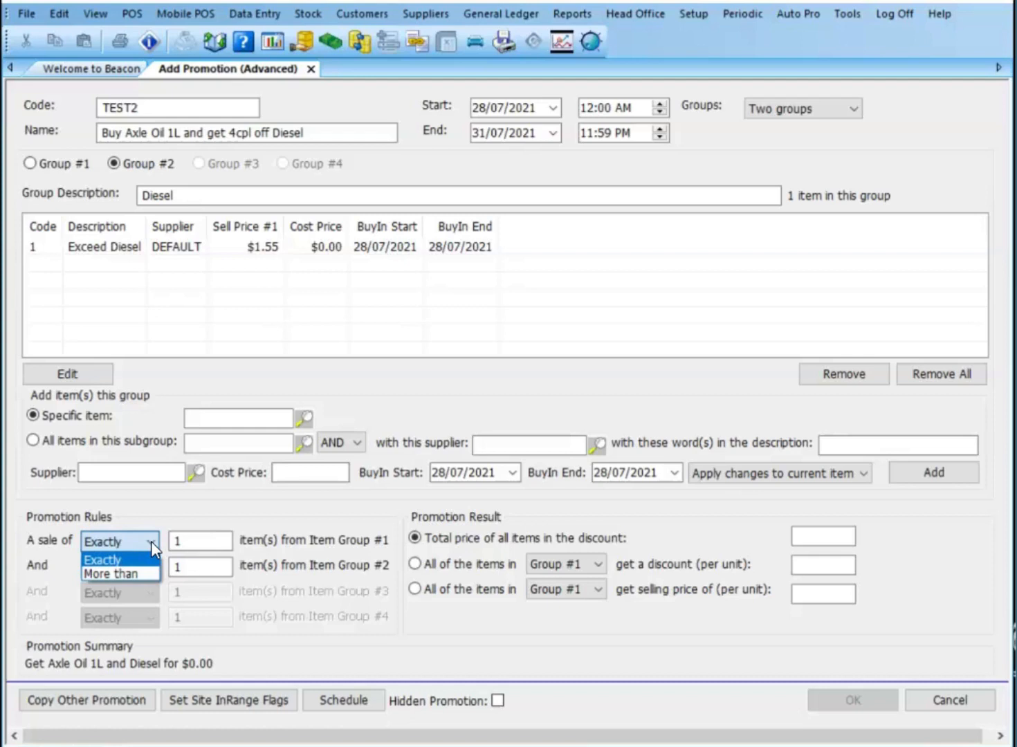
click(148, 574)
double_click(185, 542)
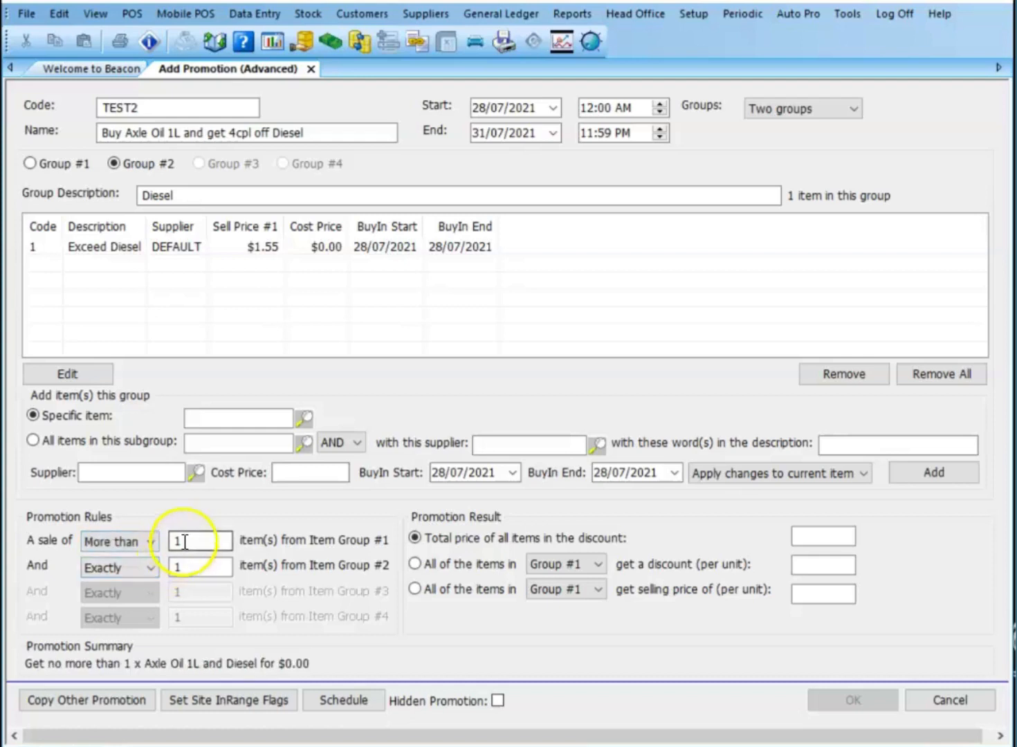
text(0.9)
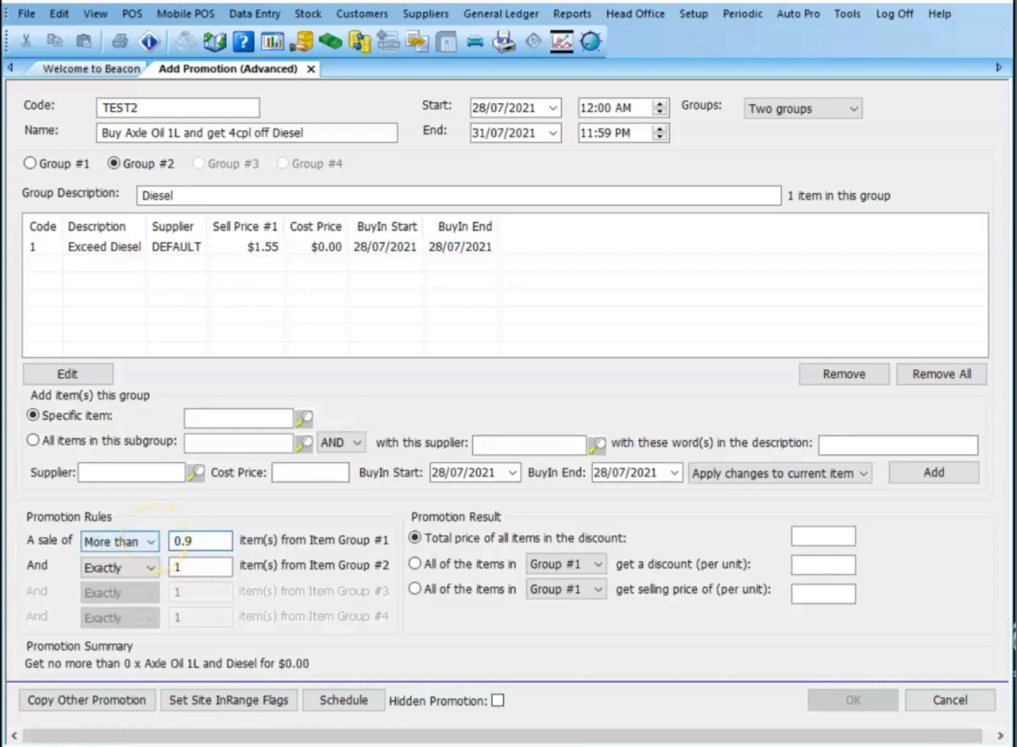
Step: Set the promotion rule for Item Group #2 to More than, trying a quantity of 0.01 before settling on 1
click(123, 565)
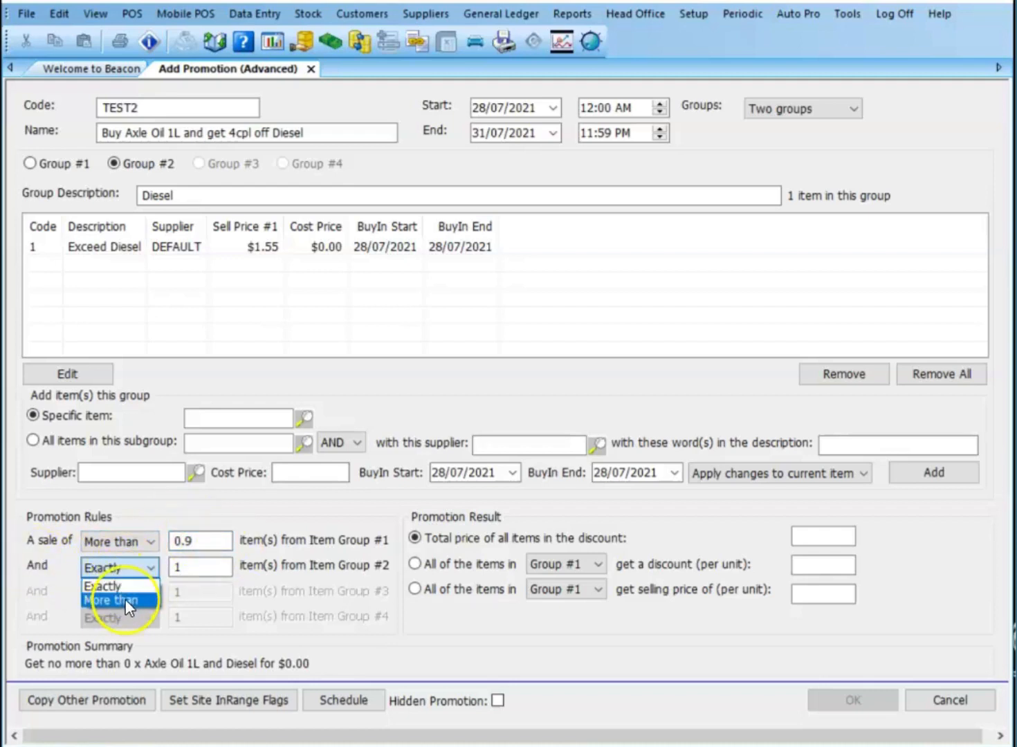
click(125, 599)
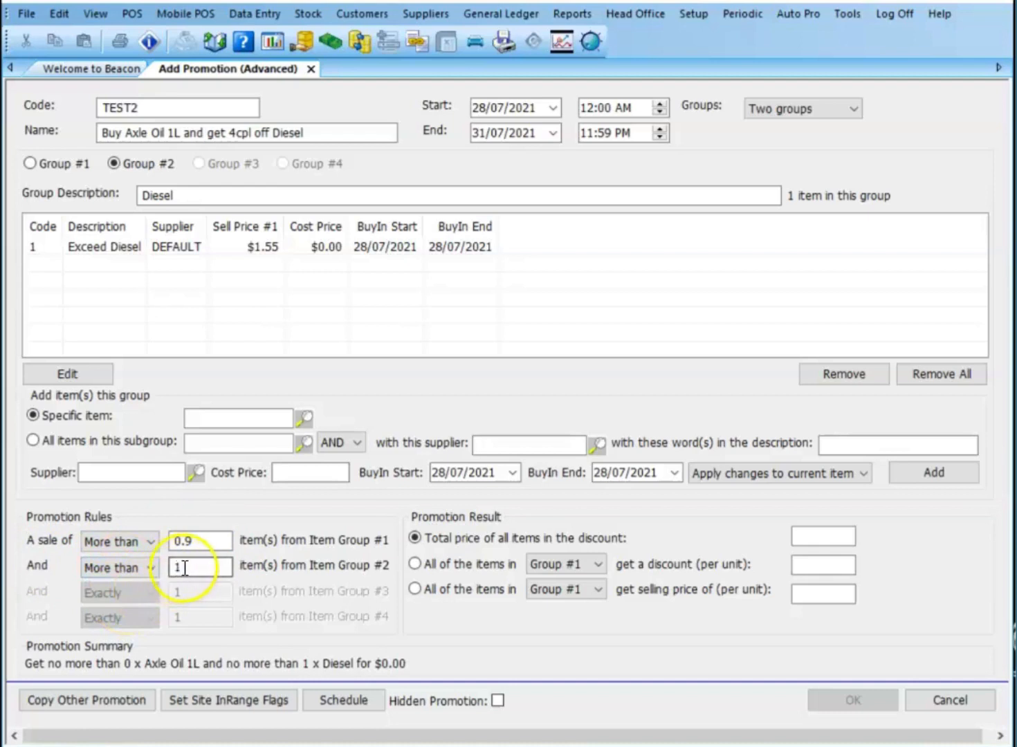
double_click(185, 567)
text(0.01)
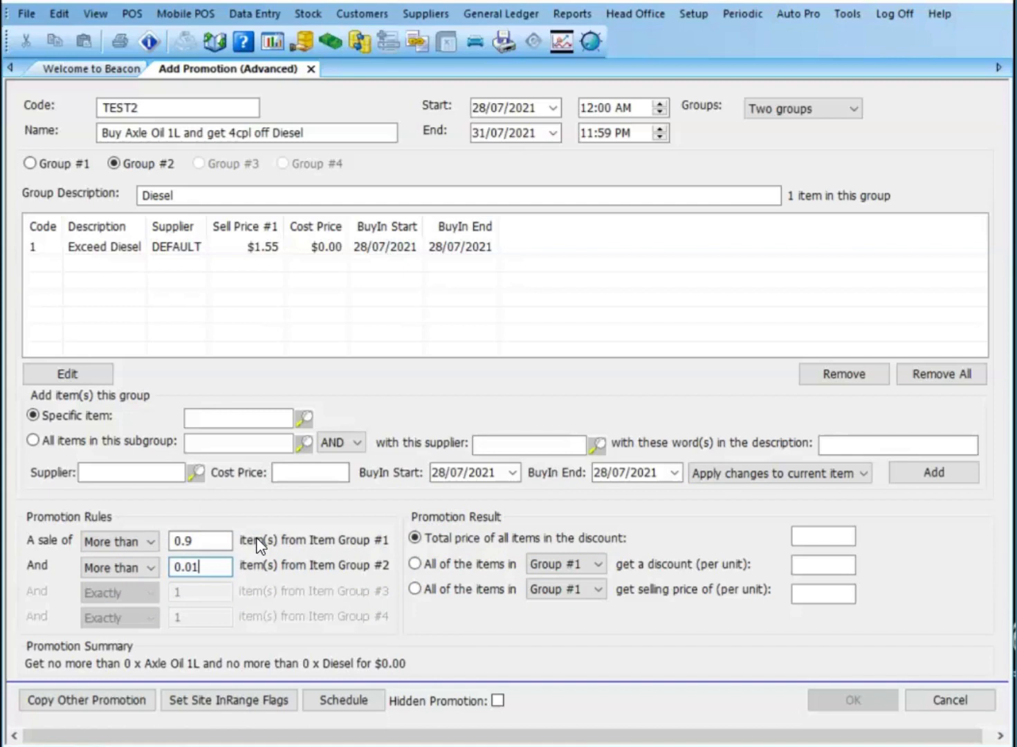
click(208, 565)
drag(207, 565, 146, 568)
text(1)
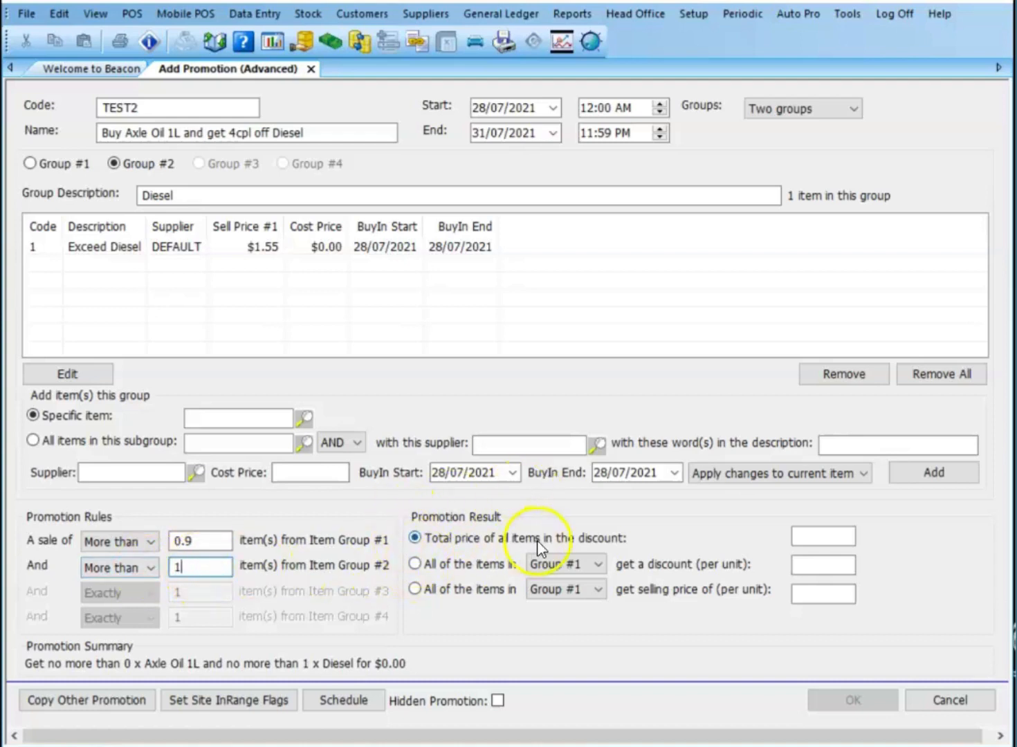
Step: Make the promotion result a per-unit discount of 0.04 on all of the items in Group #2
click(416, 568)
click(587, 561)
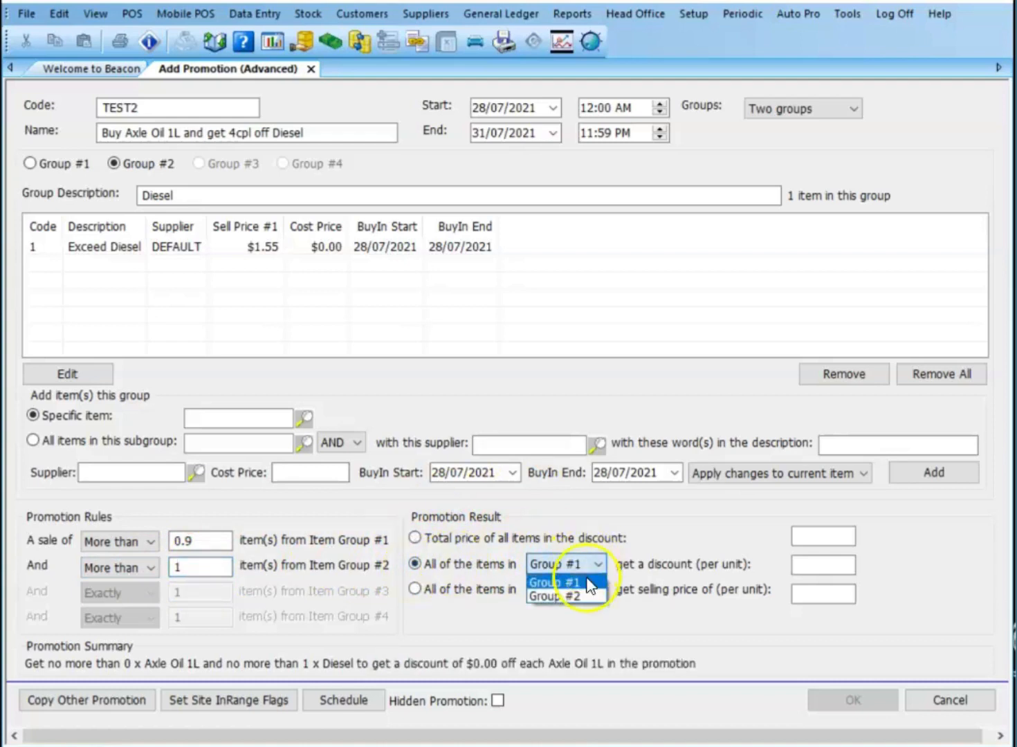
click(586, 596)
click(808, 564)
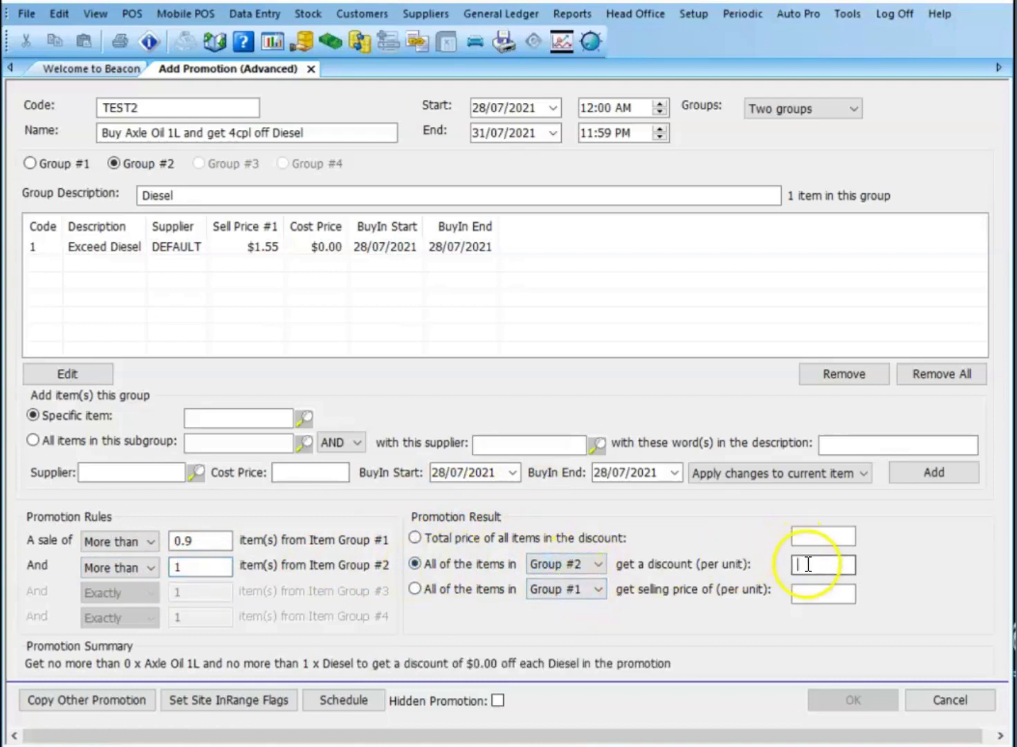
text(0.04)
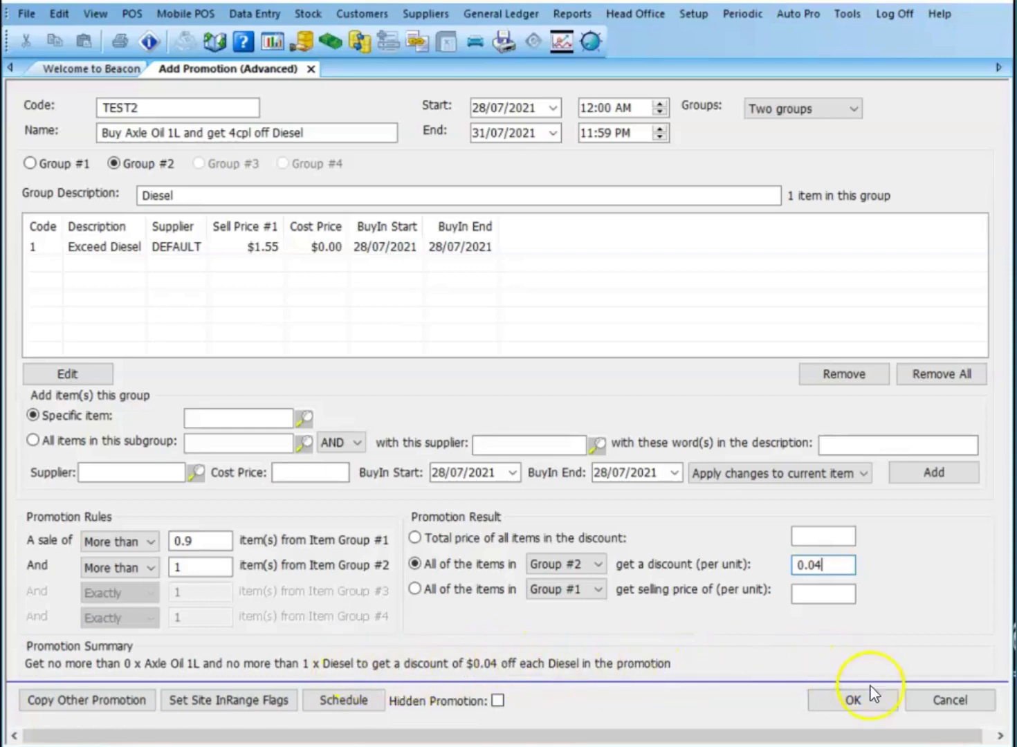
Step: Save the TEST2 promotion without generating any end-of-promotion reminder messages
click(873, 705)
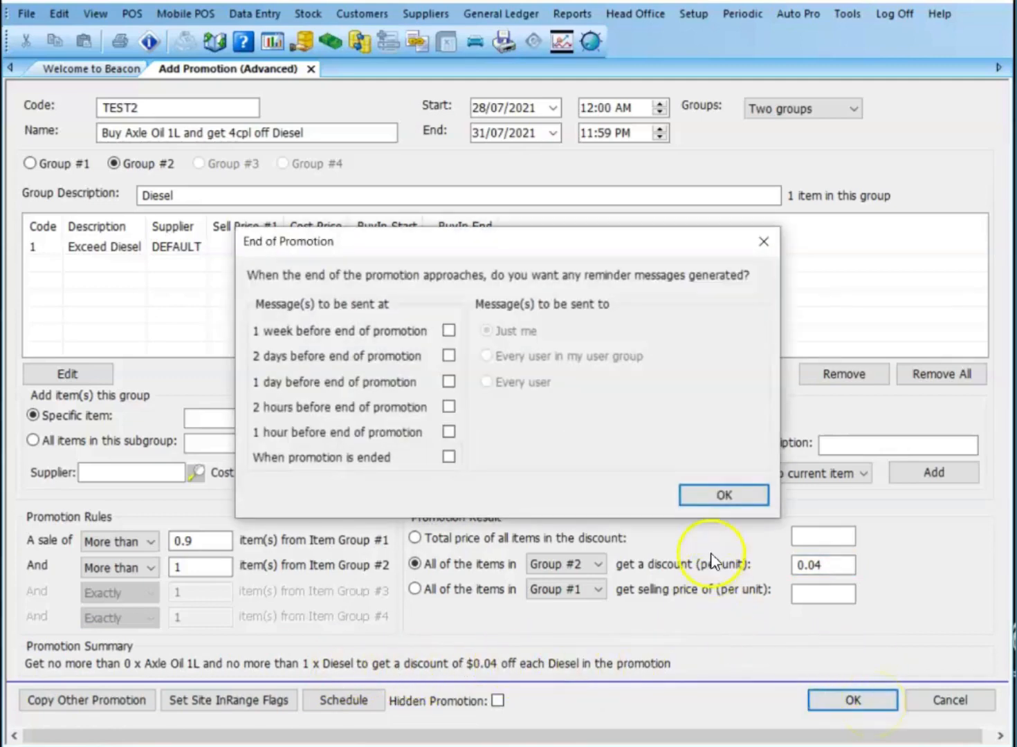
click(722, 495)
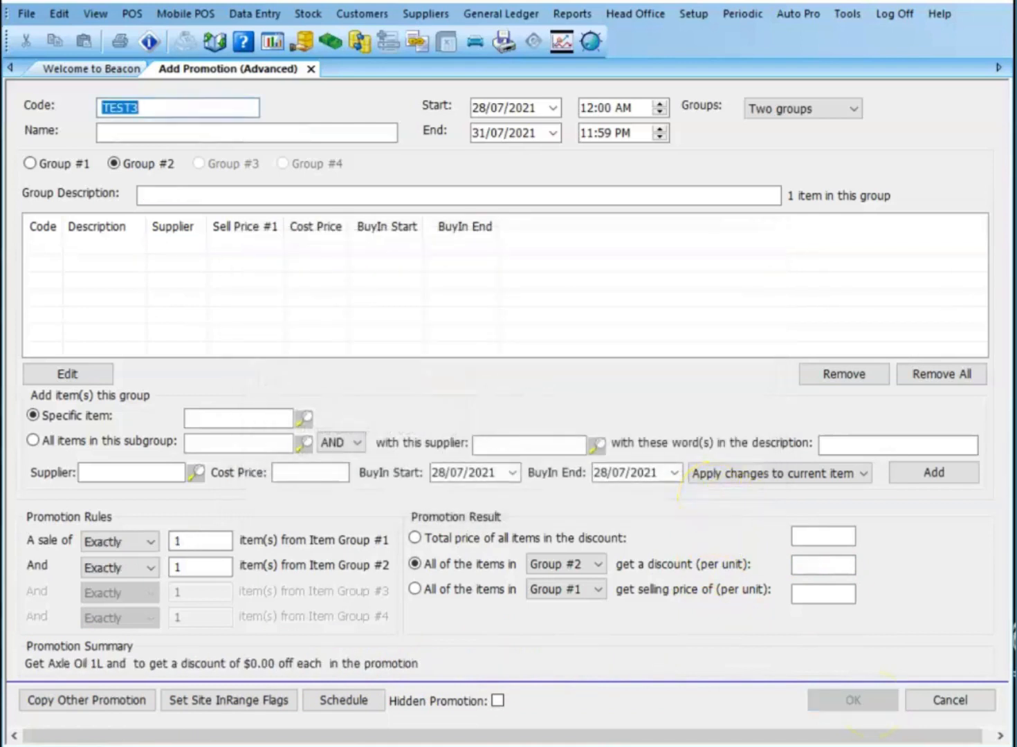
key(Right)
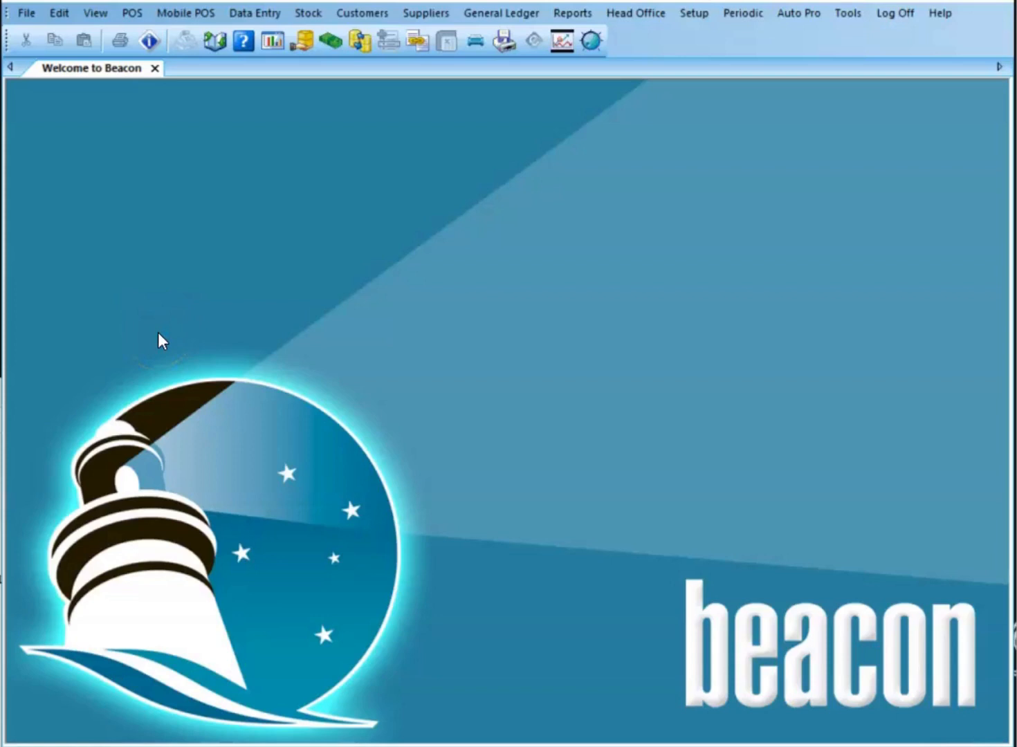
Step: Start a new advanced stock promotion and name it "Php 1 discount for every 2T and 4T 200ml"
click(308, 12)
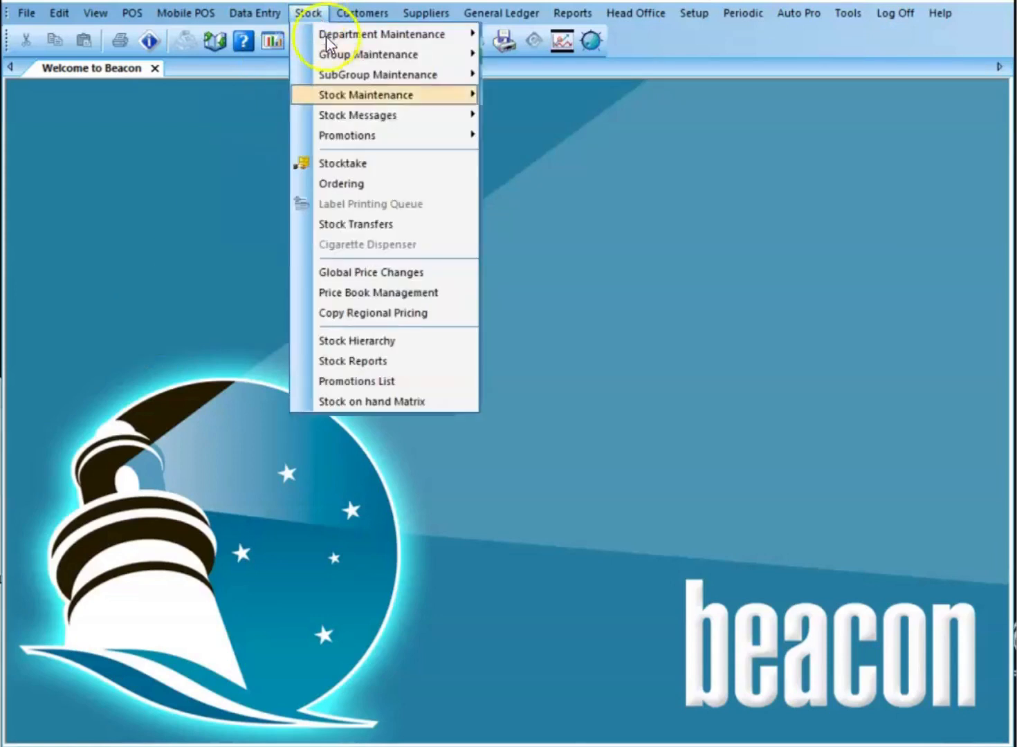
mouse_move(418, 142)
mouse_move(584, 173)
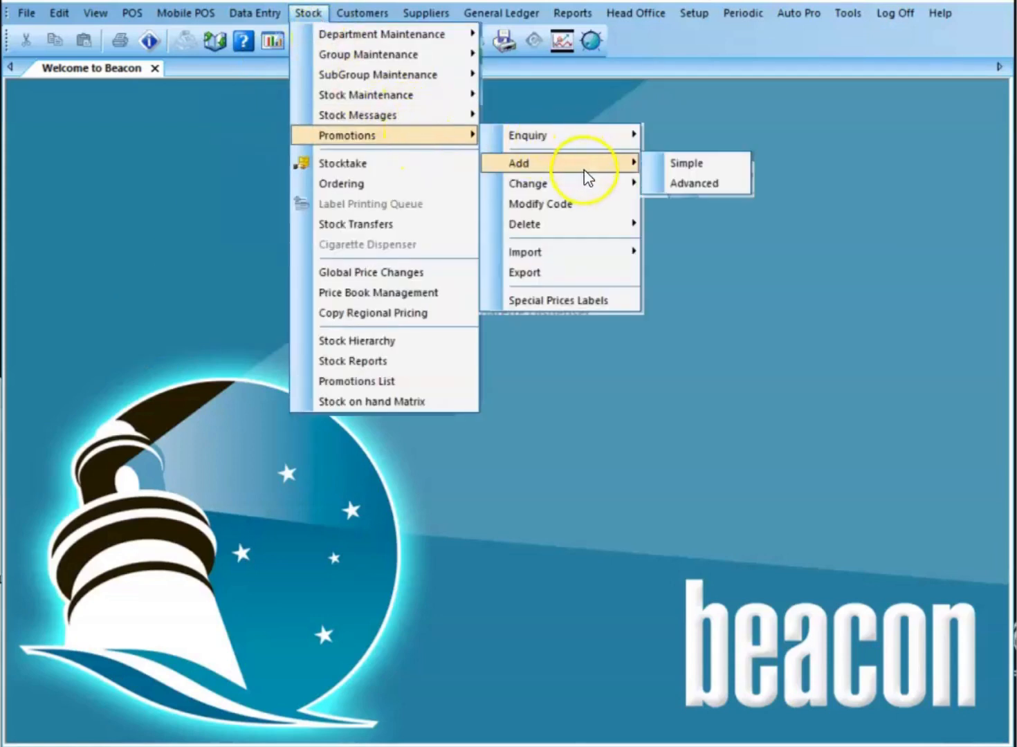
click(673, 182)
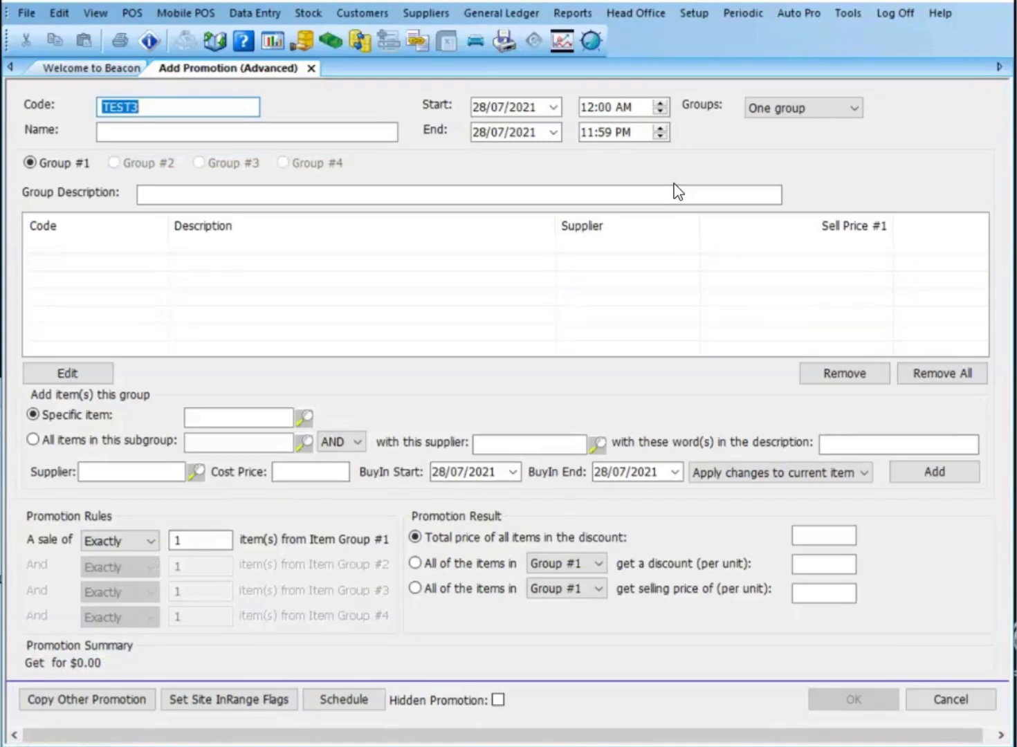
click(138, 133)
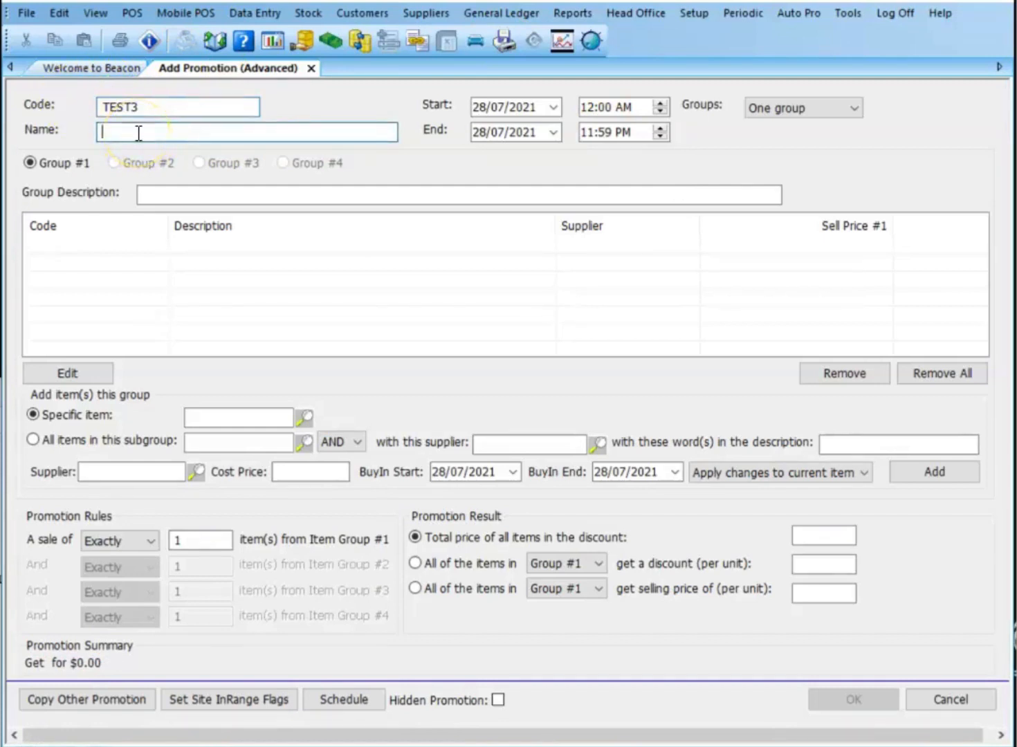
text(Php 1 discount for every 2)
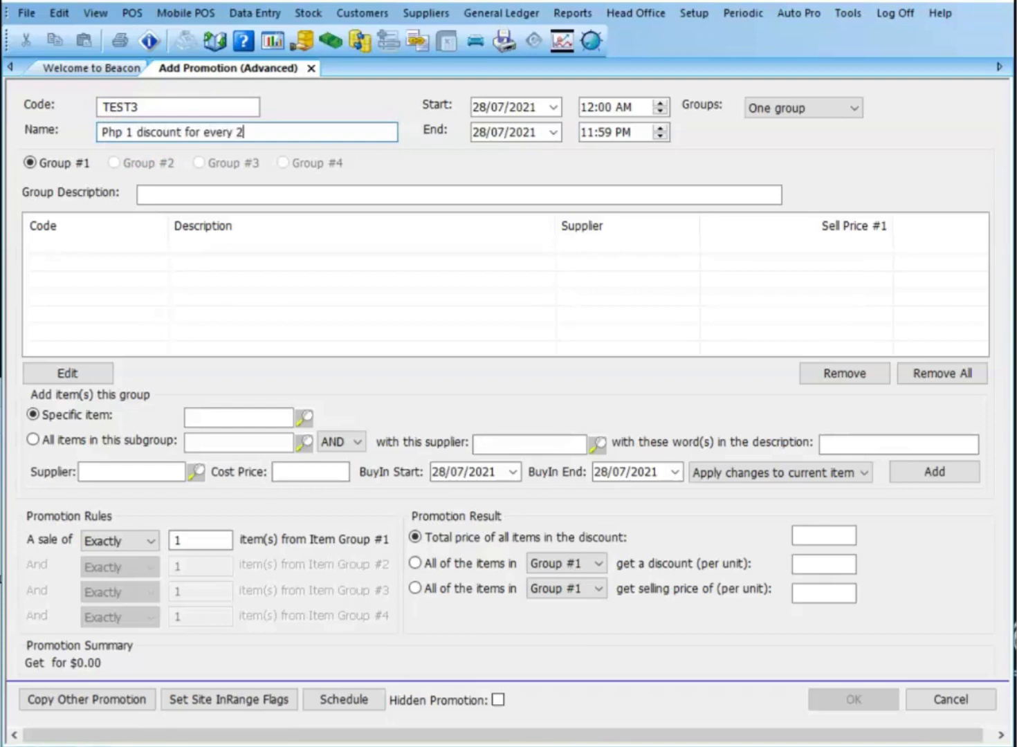
text(T and 4T 200ml)
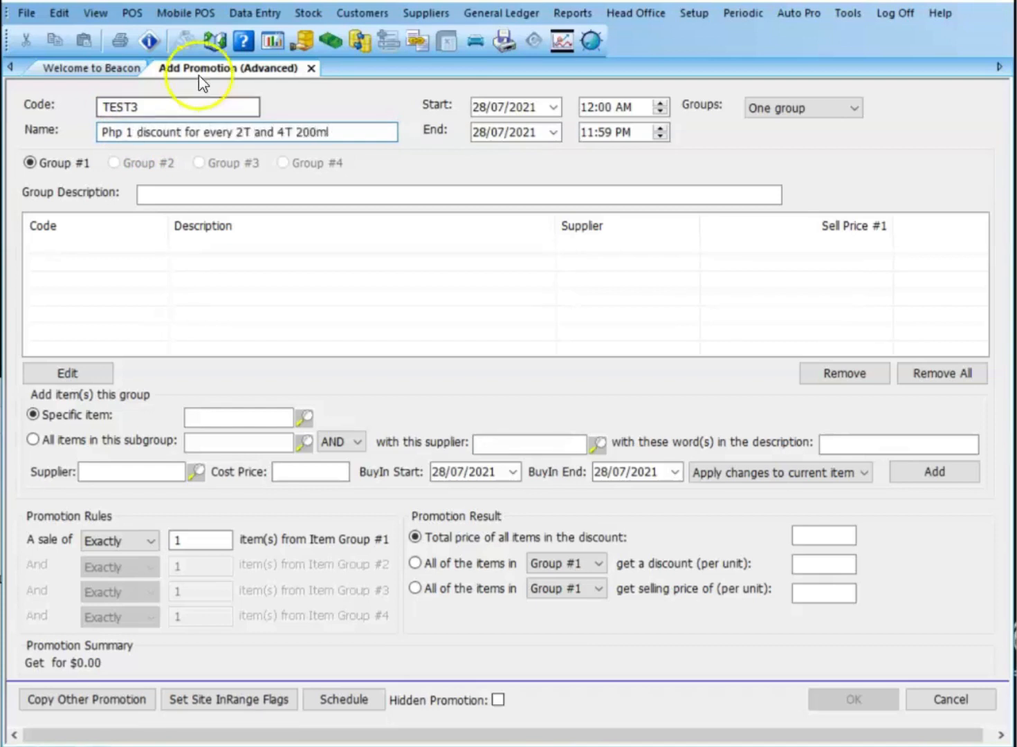
Step: Set the promotion's end date to 31/07/2021 and describe Group #1 as "2T and 4T 200ml"
click(553, 132)
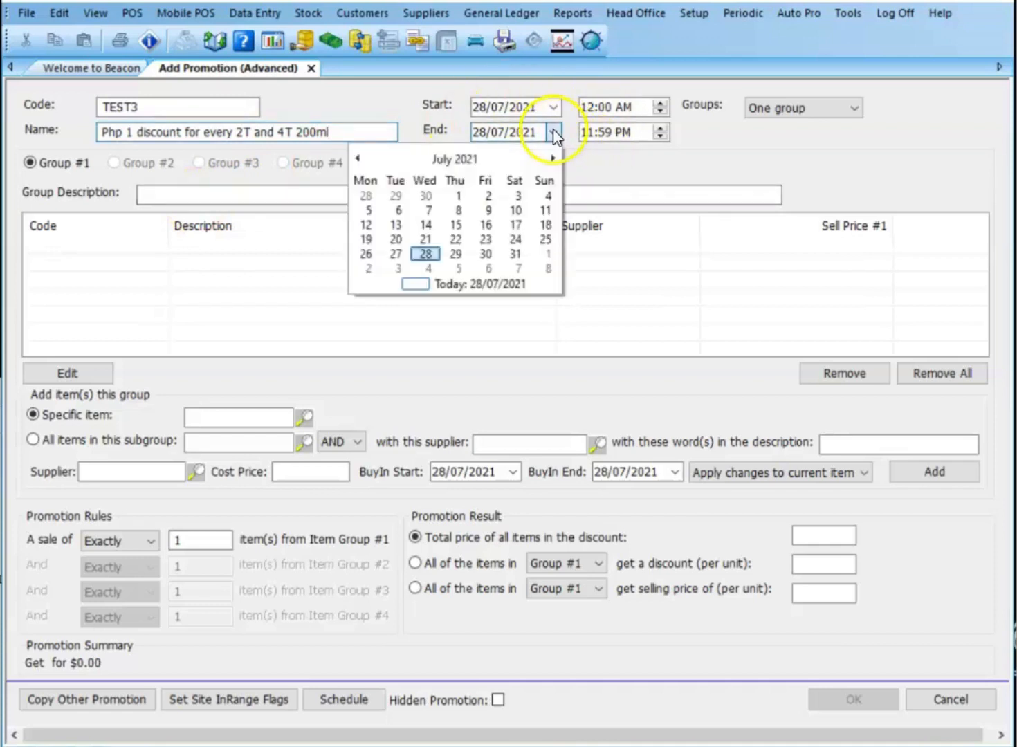
click(514, 254)
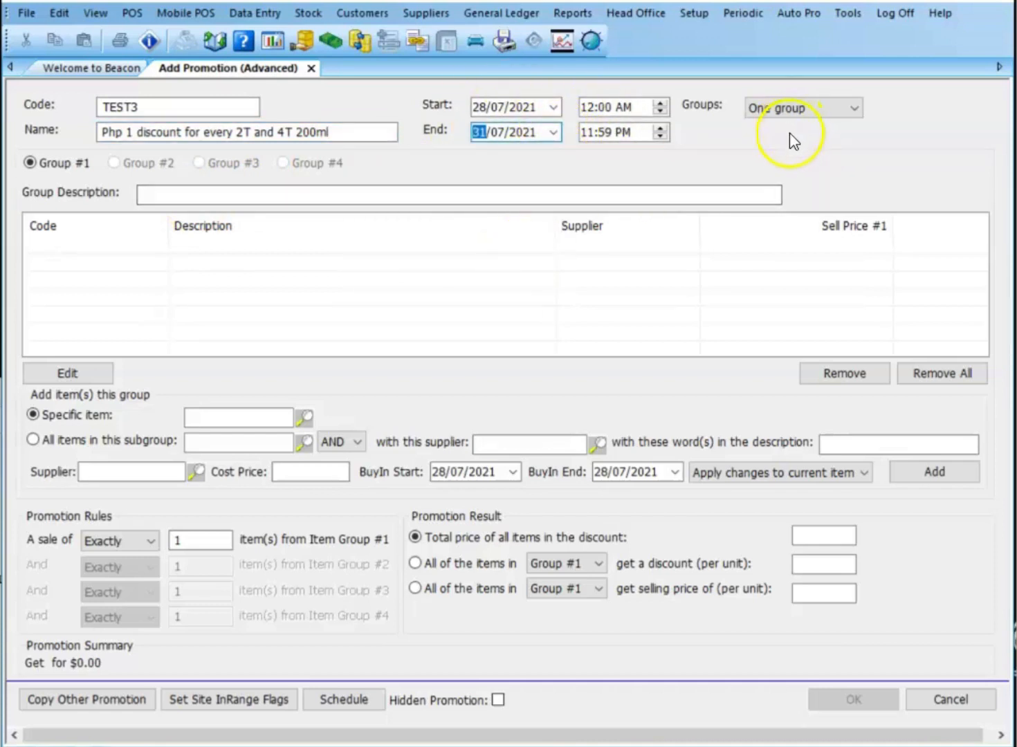
click(260, 195)
text(2T )
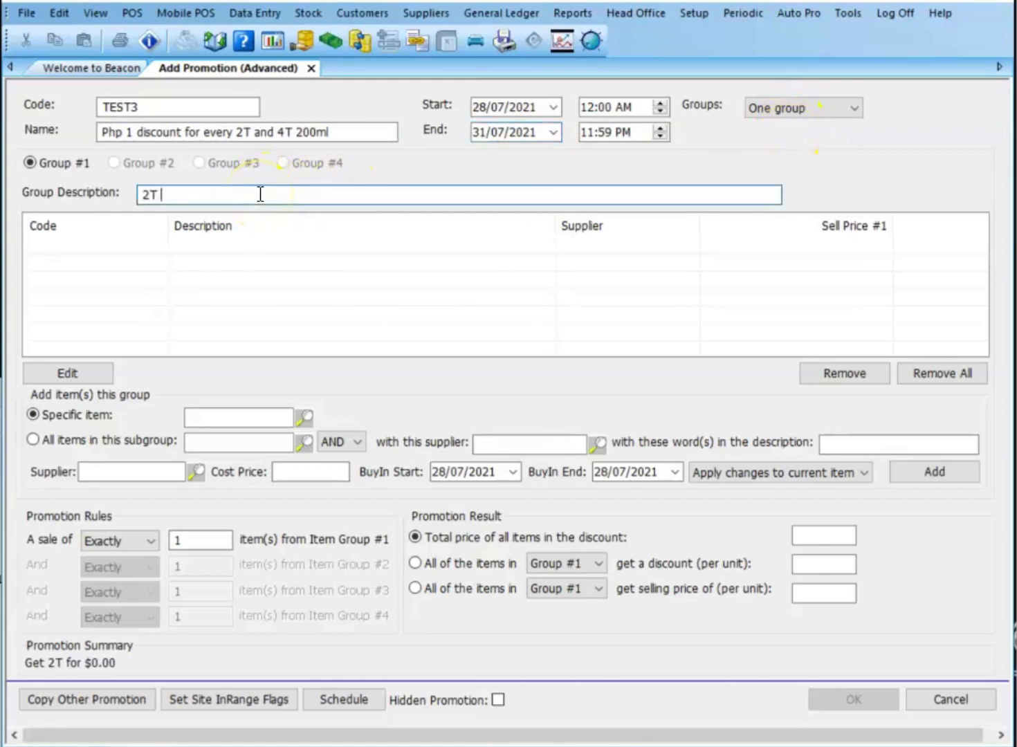
text(and 4T )
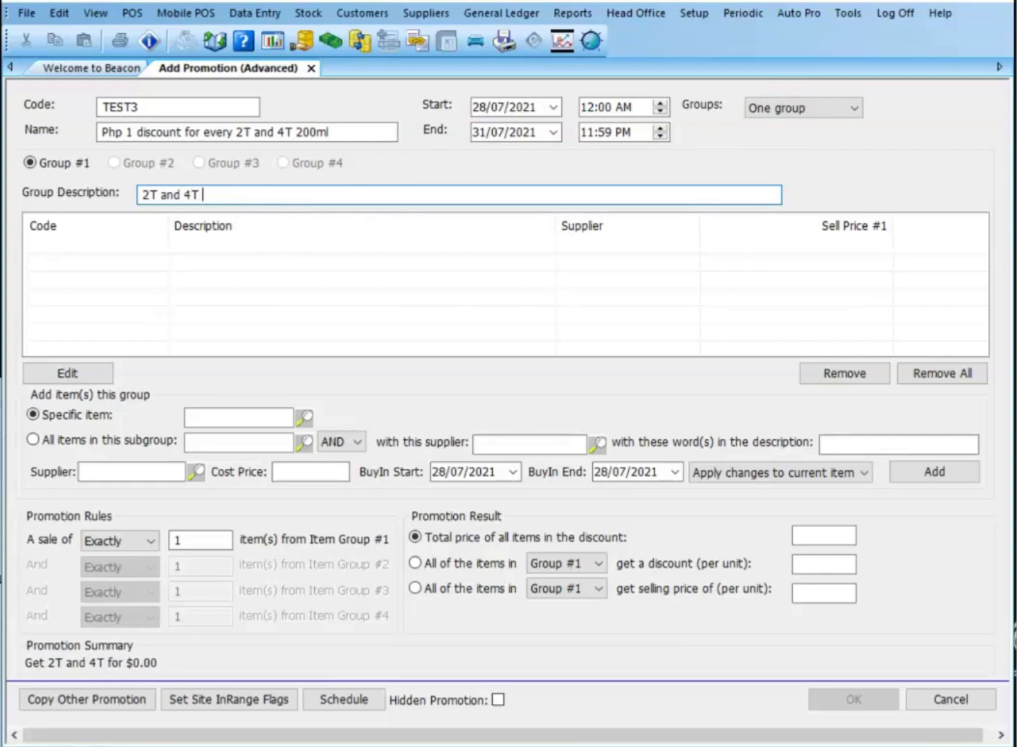
text(200ml)
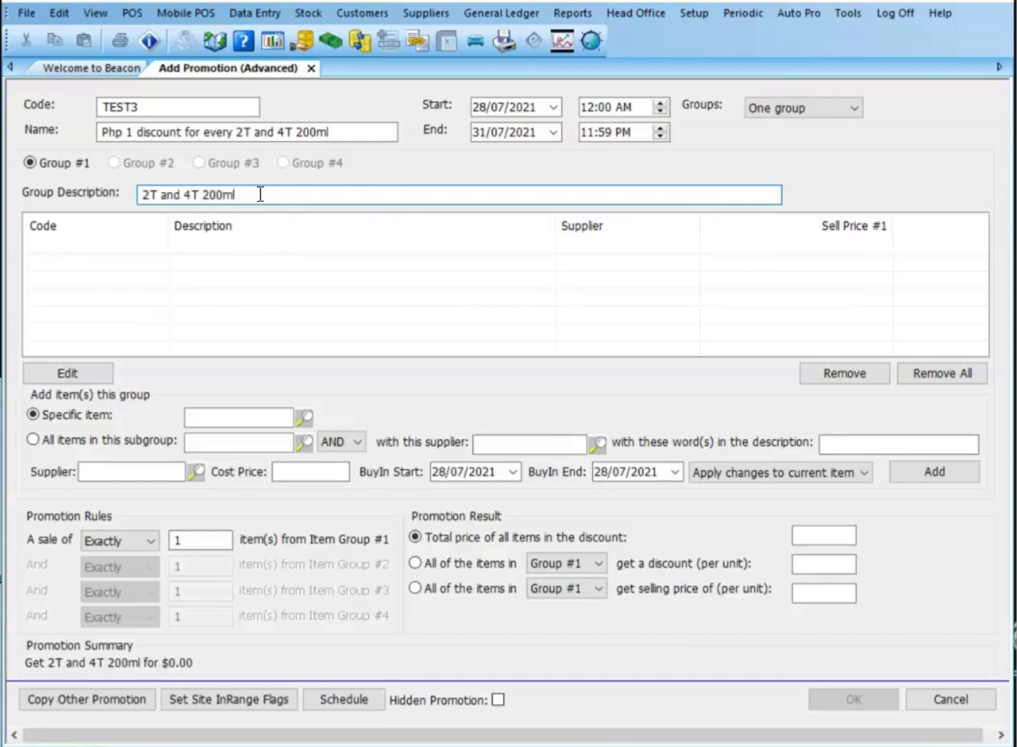
Step: Search the stock items for 2T and add 2T Top Up 200ml to Group #1
click(232, 416)
text(2)
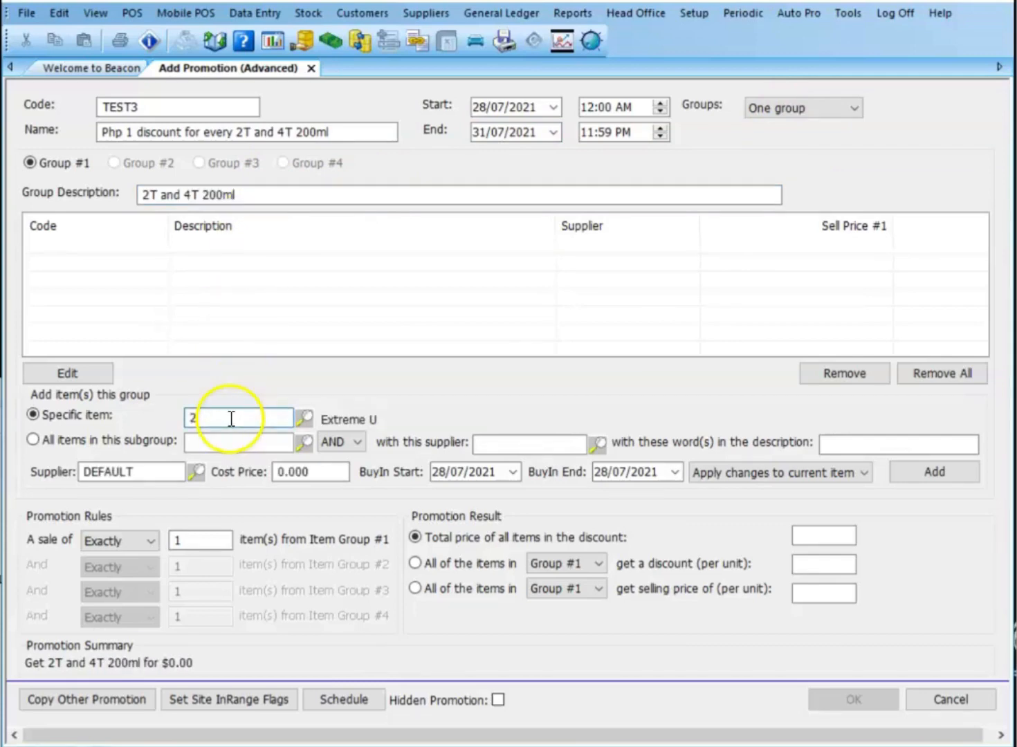
text(T)
key(Return)
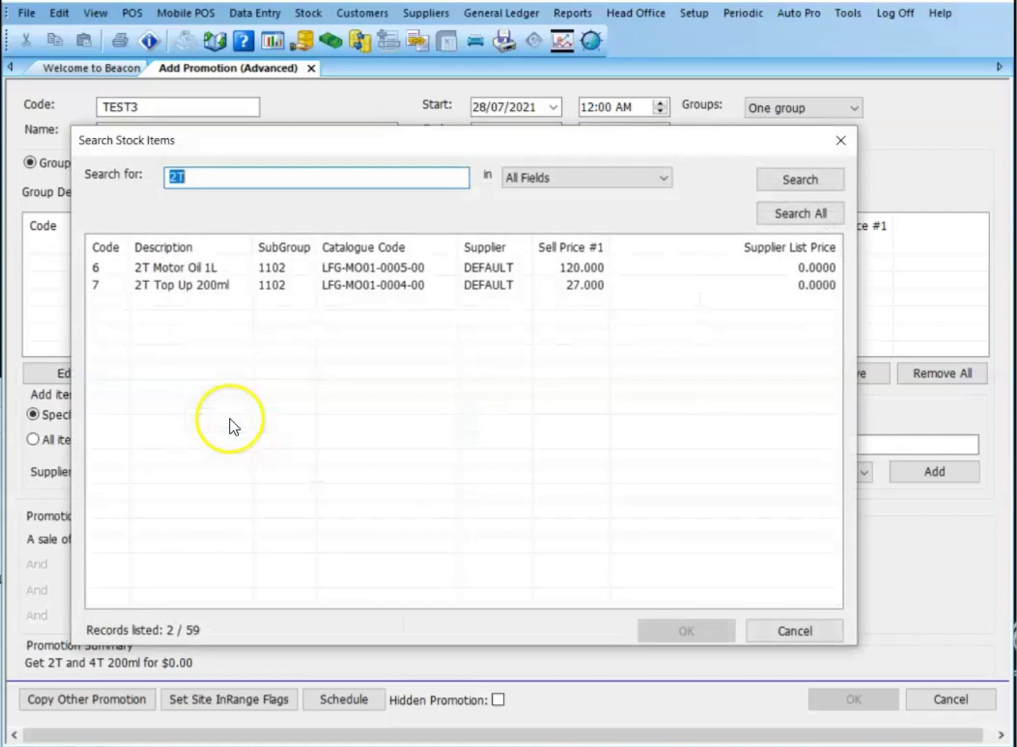
double_click(203, 294)
click(932, 473)
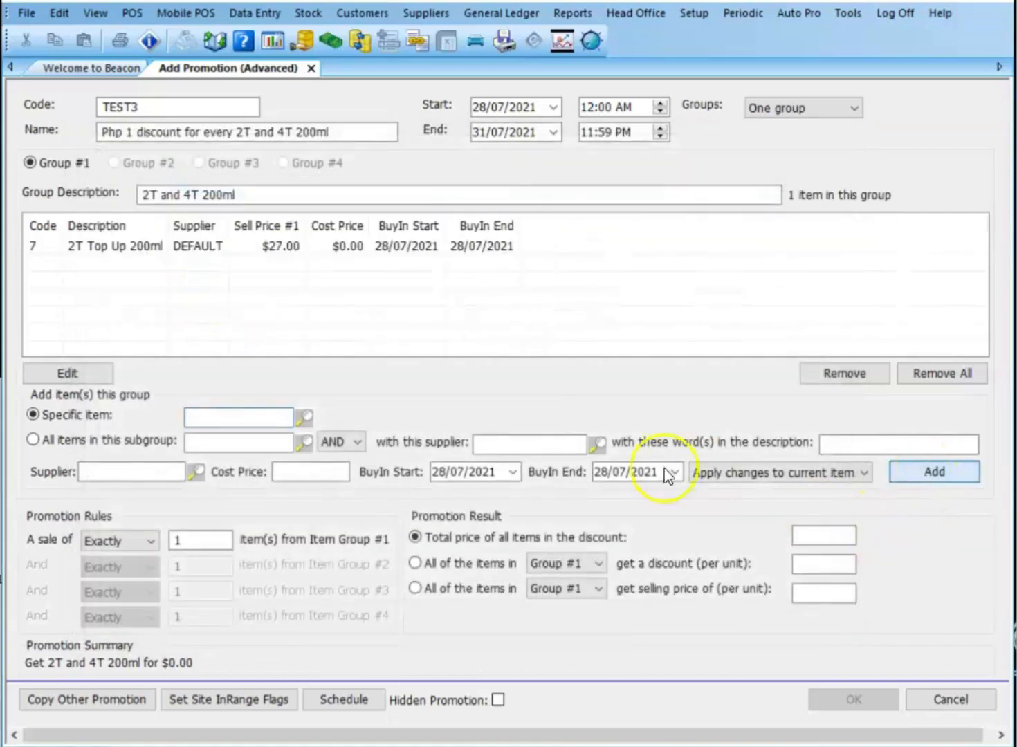
Step: Search the stock items for 4T and add 4T Top Up 200ml to Group #1
click(202, 418)
text(4T)
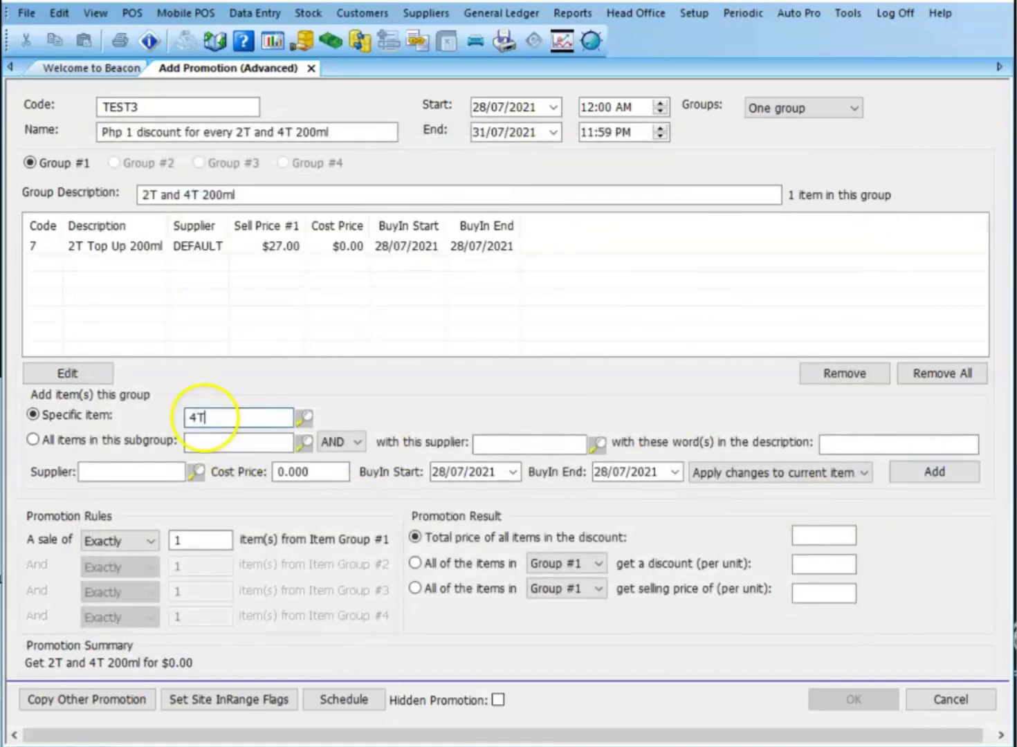
key(Return)
double_click(197, 320)
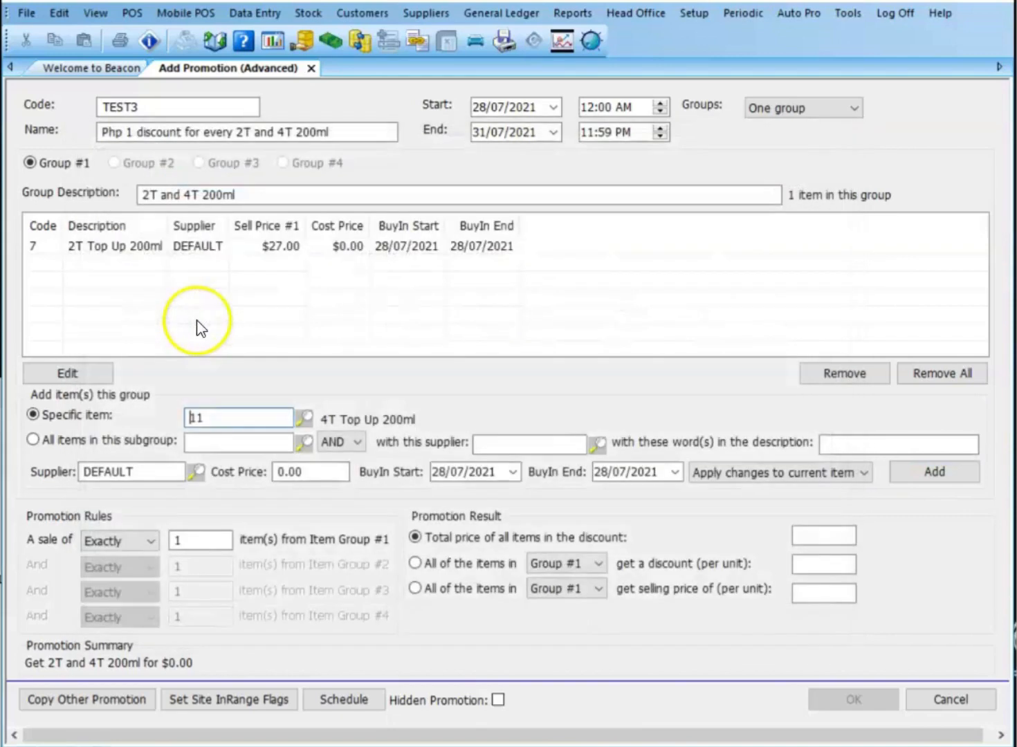
click(919, 476)
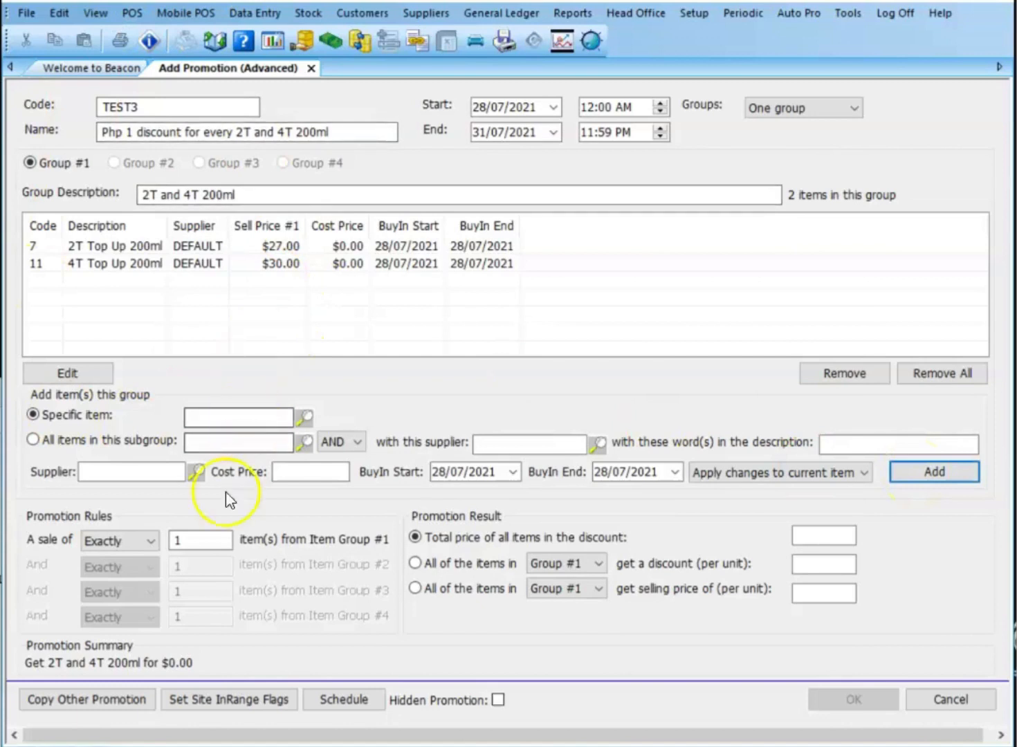
Step: Make the promotion result a per-unit discount of 1 on all of the items in Group #1
click(191, 540)
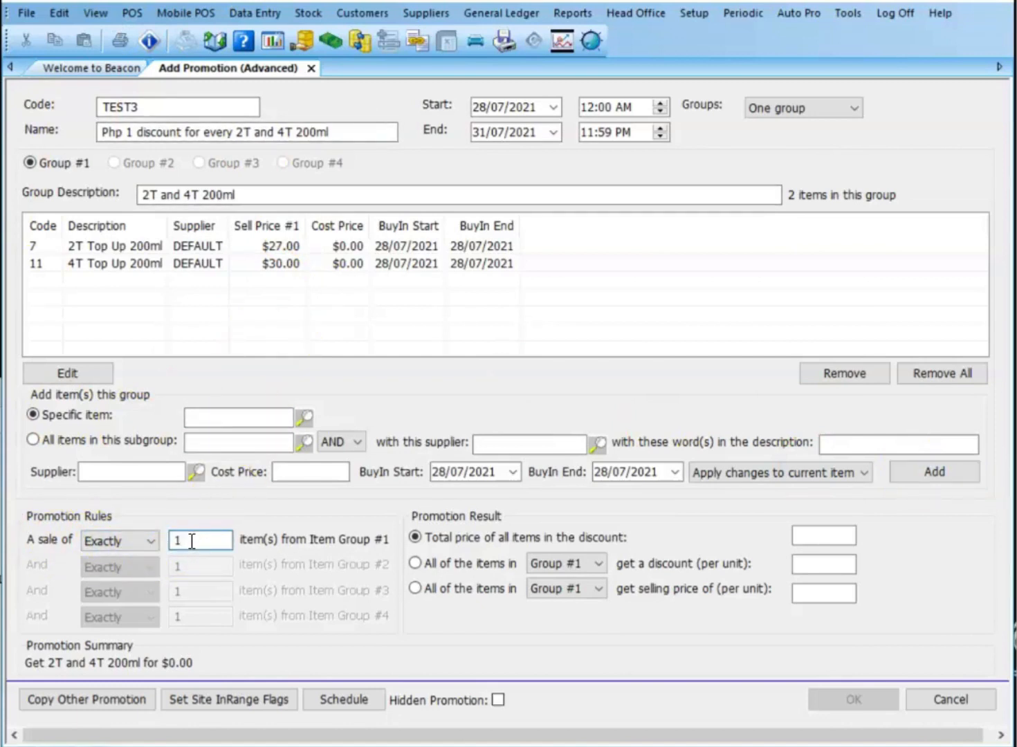
click(415, 563)
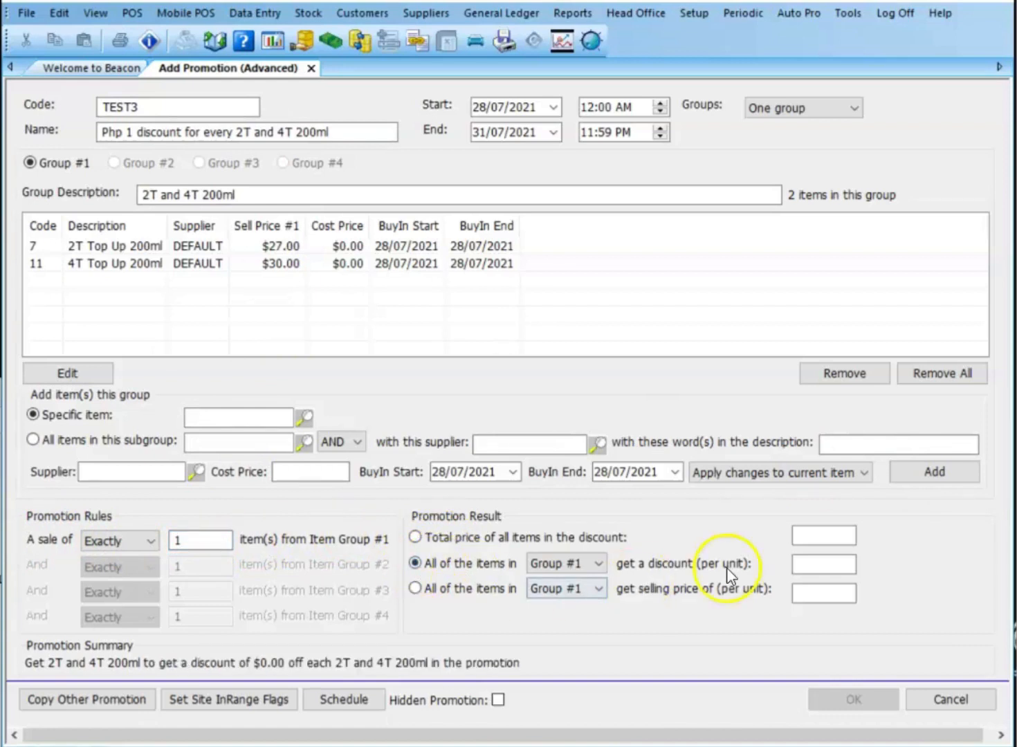
click(821, 564)
text(1)
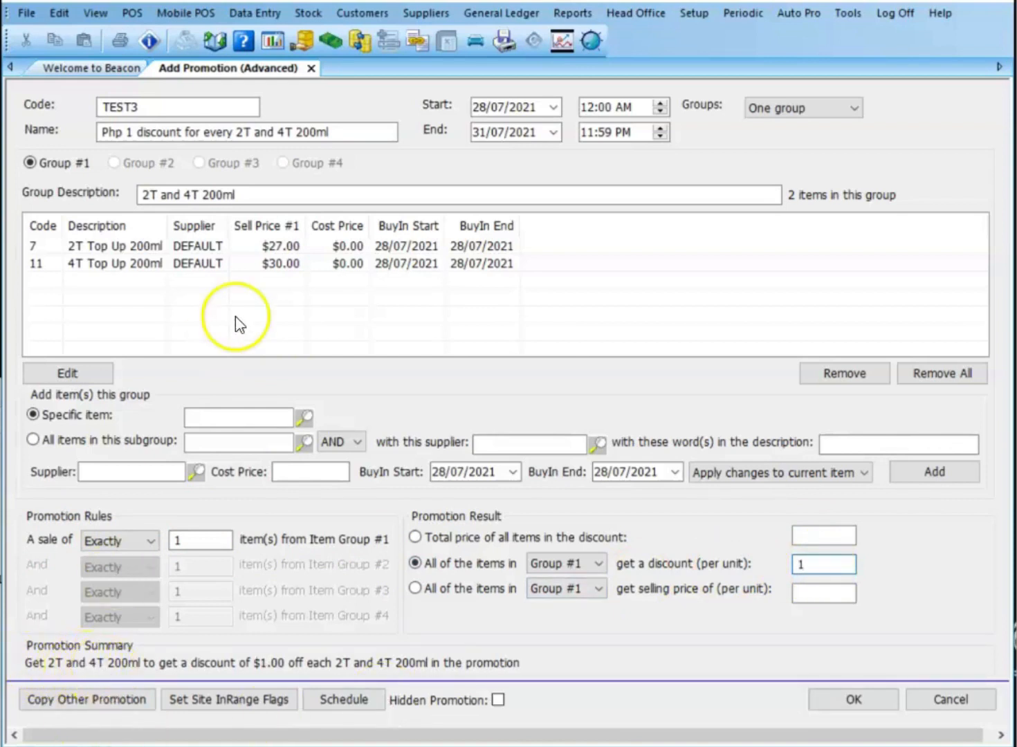
Step: Reword the group description to "2T or 4T 200ml" and save the TEST3 promotion without any end-of-promotion reminders
drag(182, 196, 164, 199)
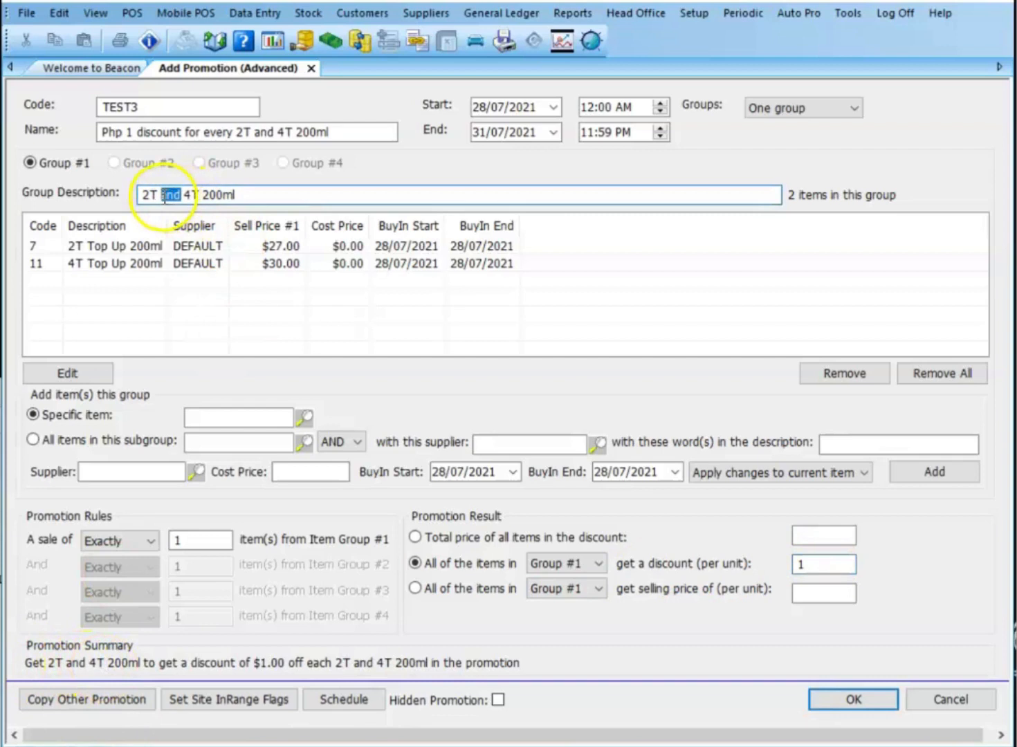
text(or)
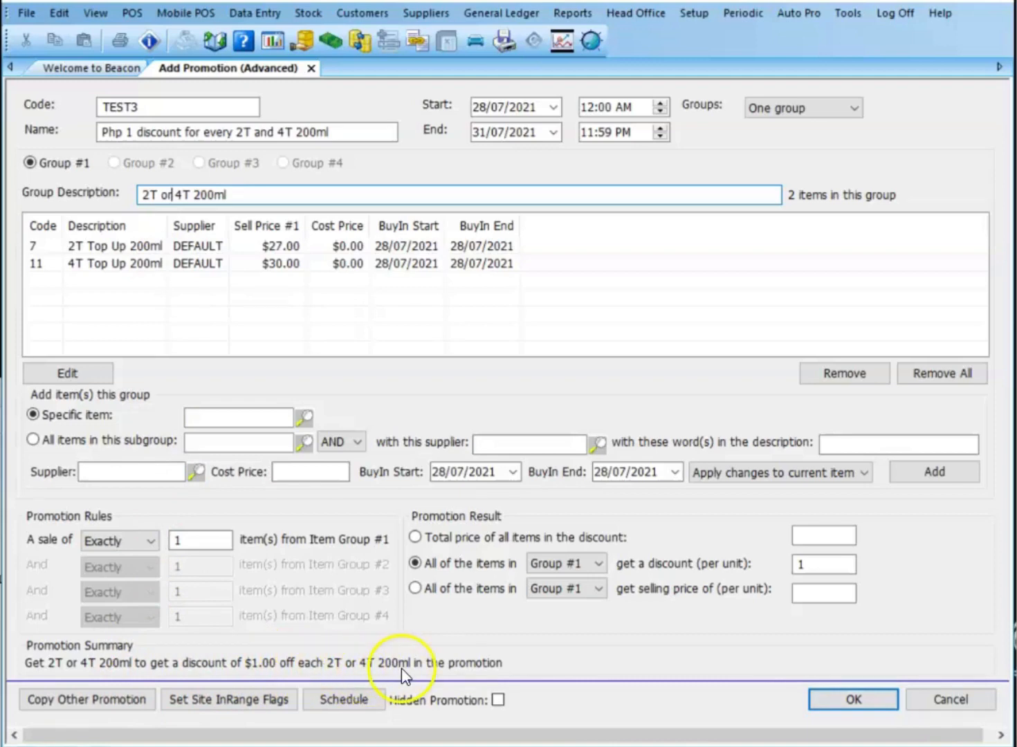
click(835, 703)
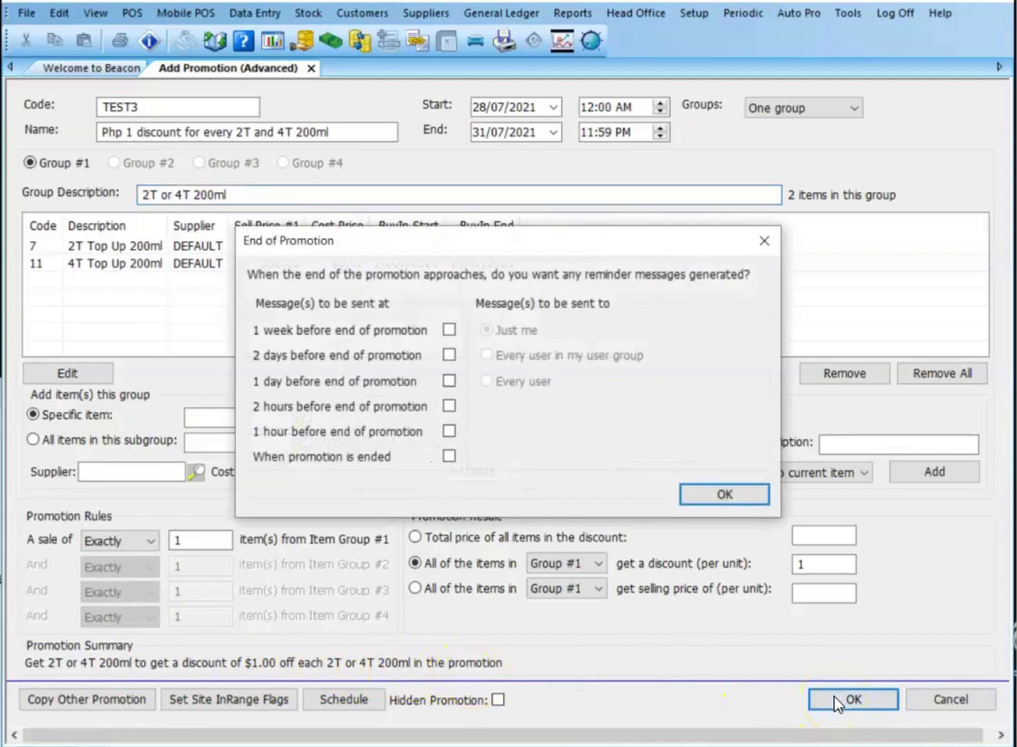
click(719, 494)
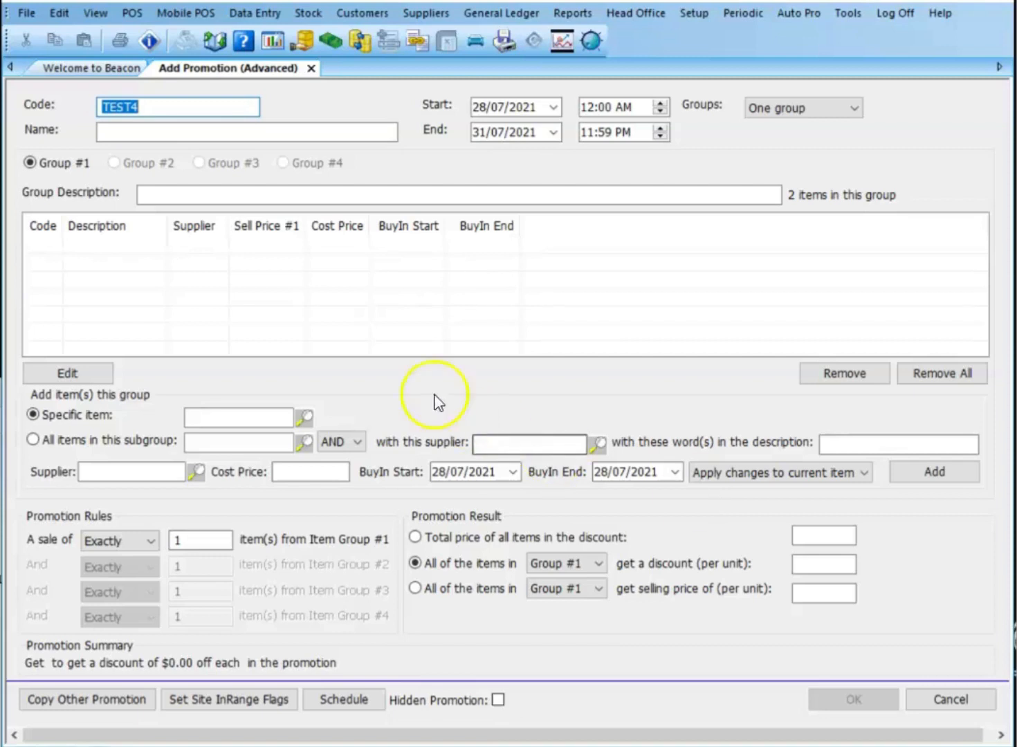
Step: Name the TEST4 promotion "Buy Diesel and Gasoline Engine Oil 4L to get 5 Php"
click(177, 133)
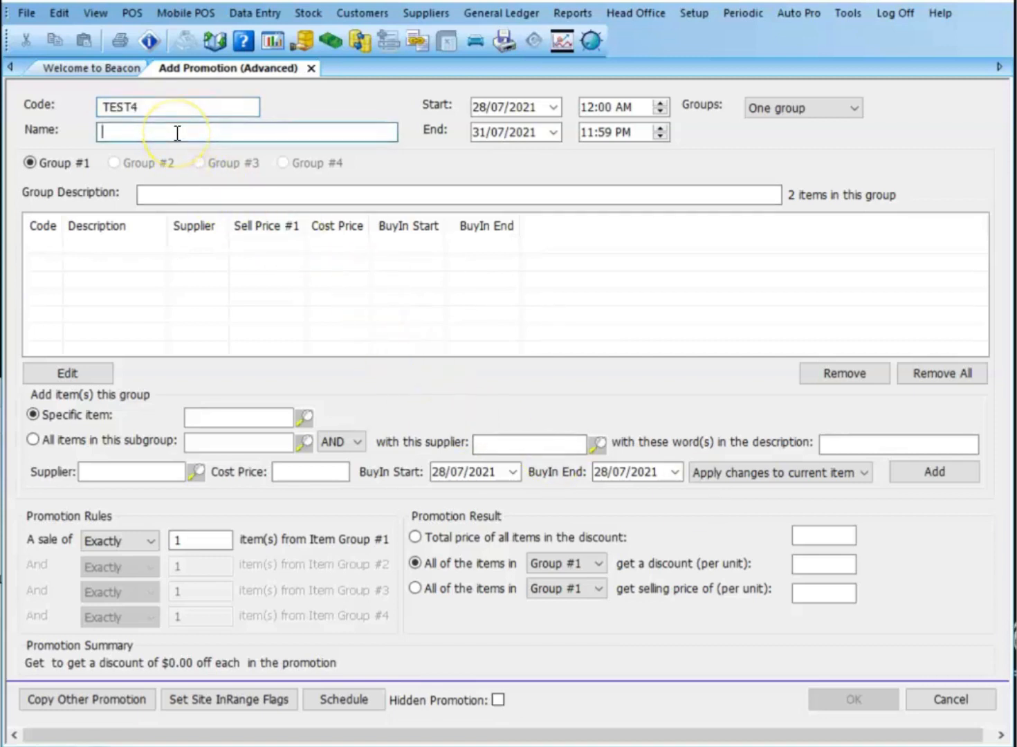
text(Buy Diesel and)
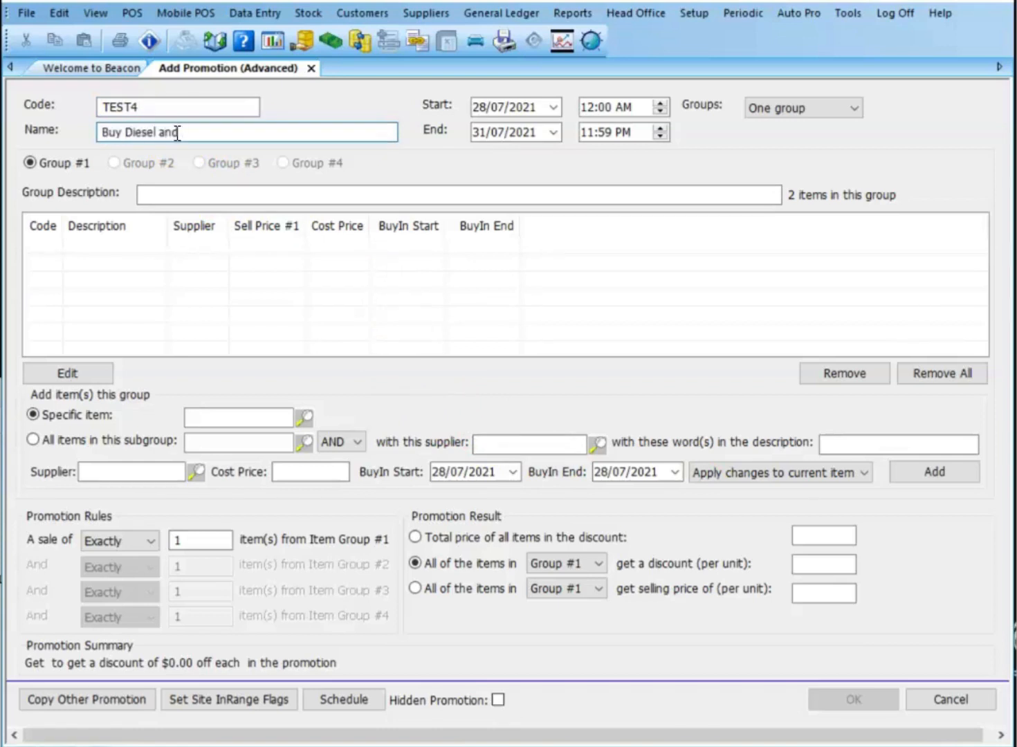
text( Gasoline Engine Oil 4L)
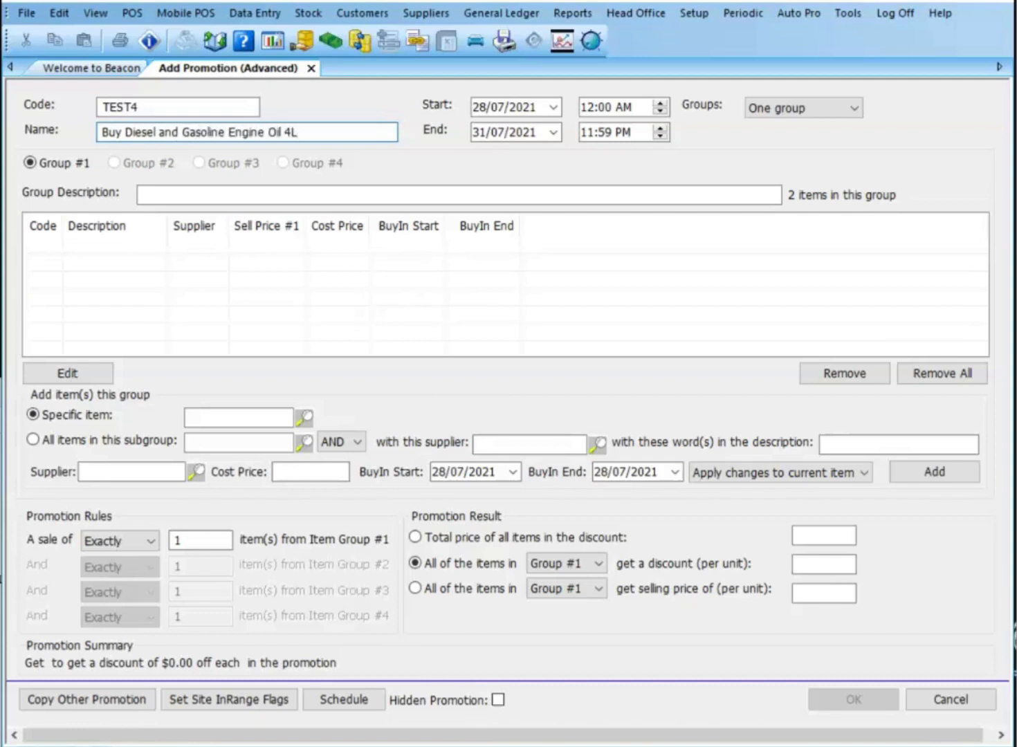
text( to get 5 Php)
key(space)
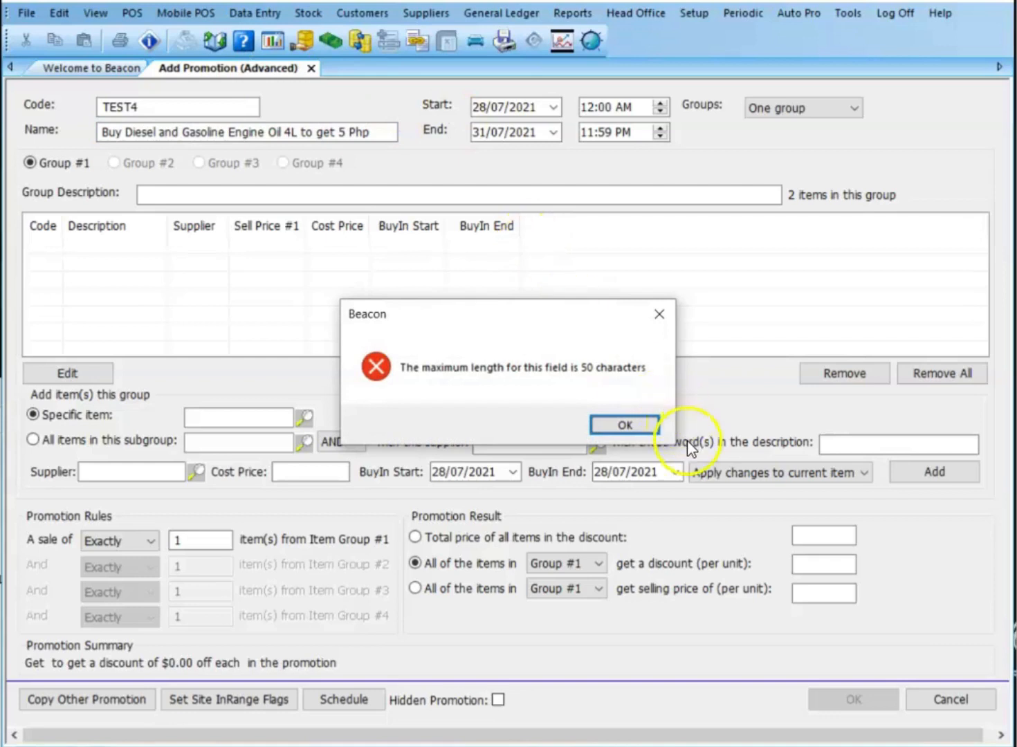
click(631, 425)
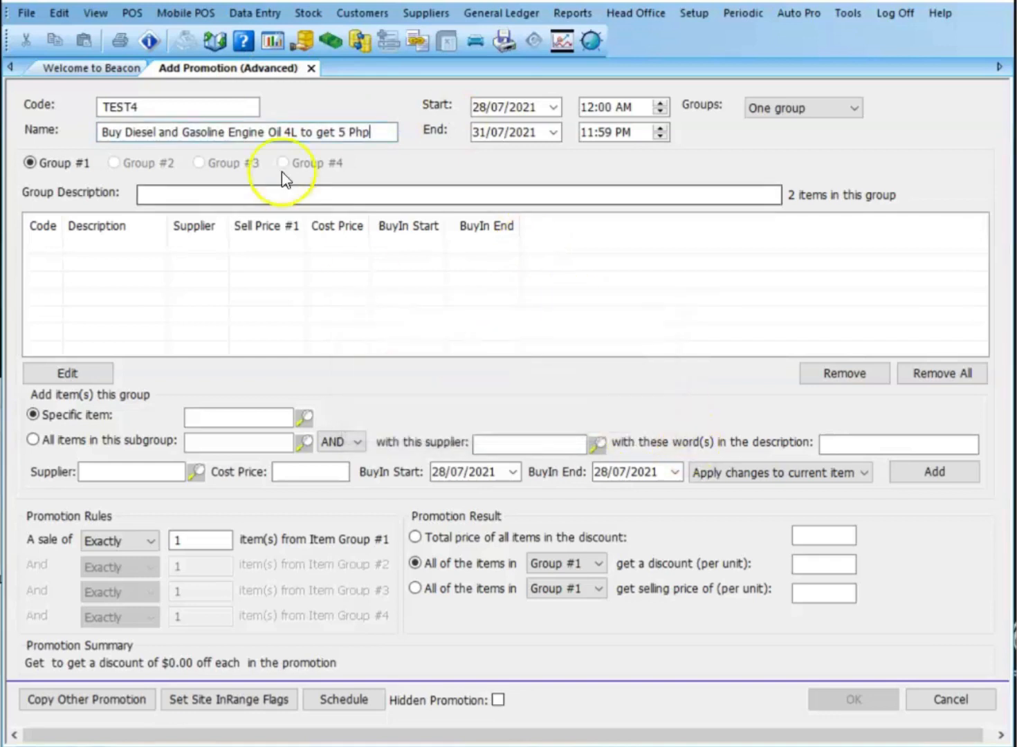
Step: Remove the word "Engine" from the TEST4 name and append "disc", giving "Buy Diesel and Gasoline Oil 4L to get 5 Php disc"
click(269, 132)
key(BackSpace)
key(BackSpace)
key(BackSpace)
key(BackSpace)
key(BackSpace)
key(BackSpace)
key(BackSpace)
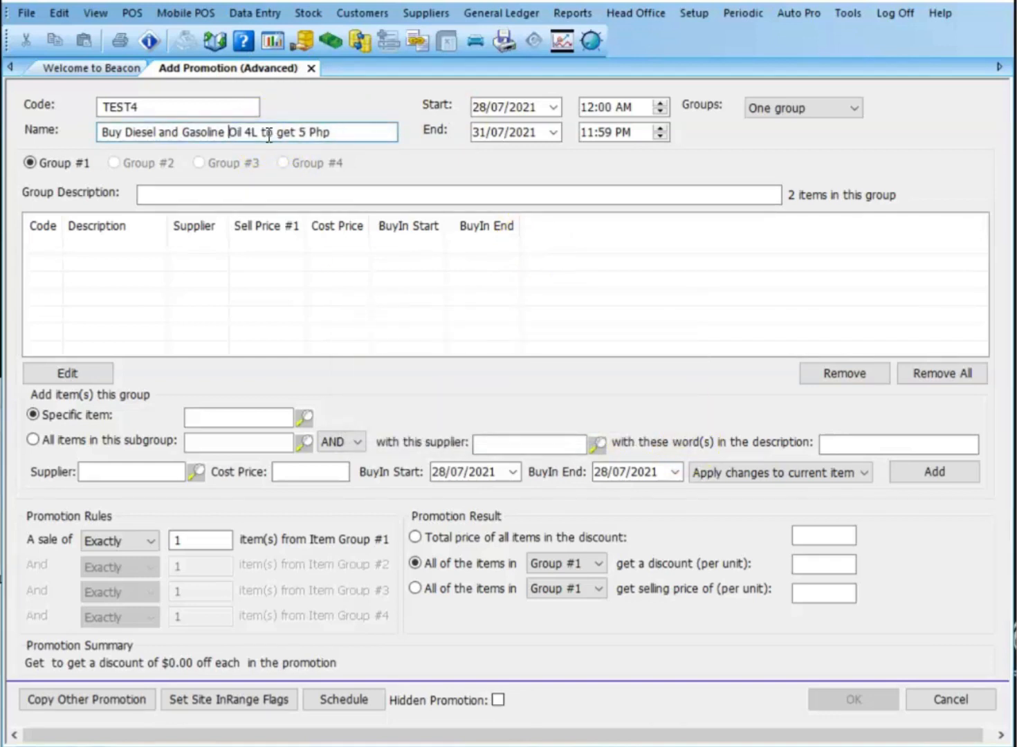
click(357, 137)
text(disc)
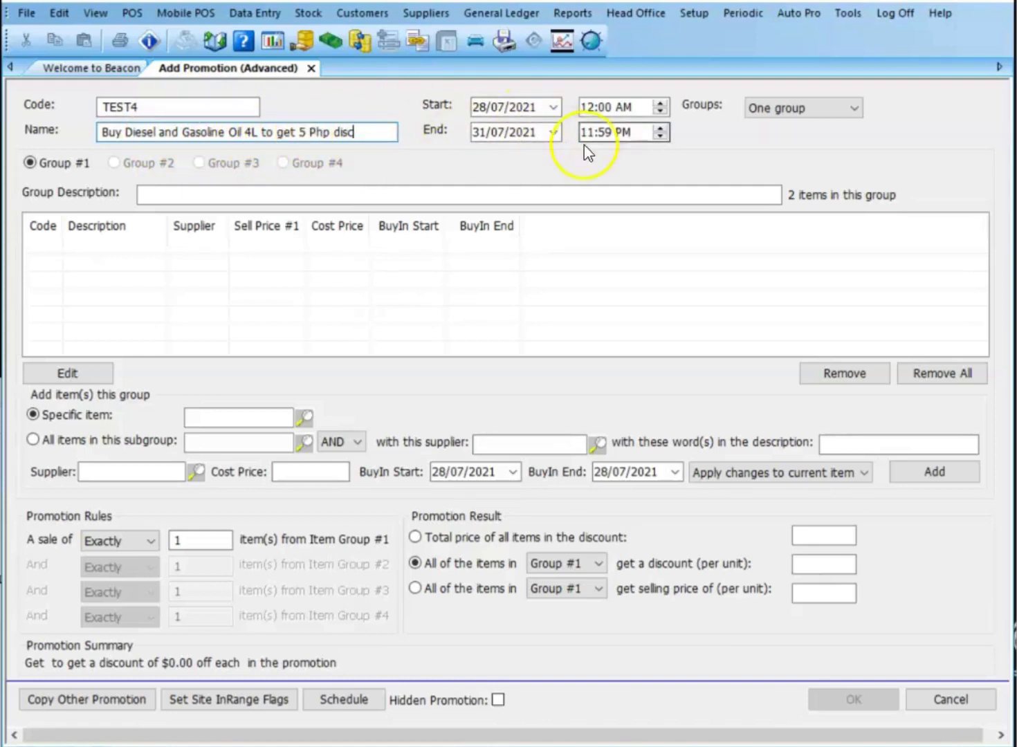
Step: Set the TEST4 promotion to use two groups and describe Group #1 as "Diesel"
click(795, 111)
click(802, 139)
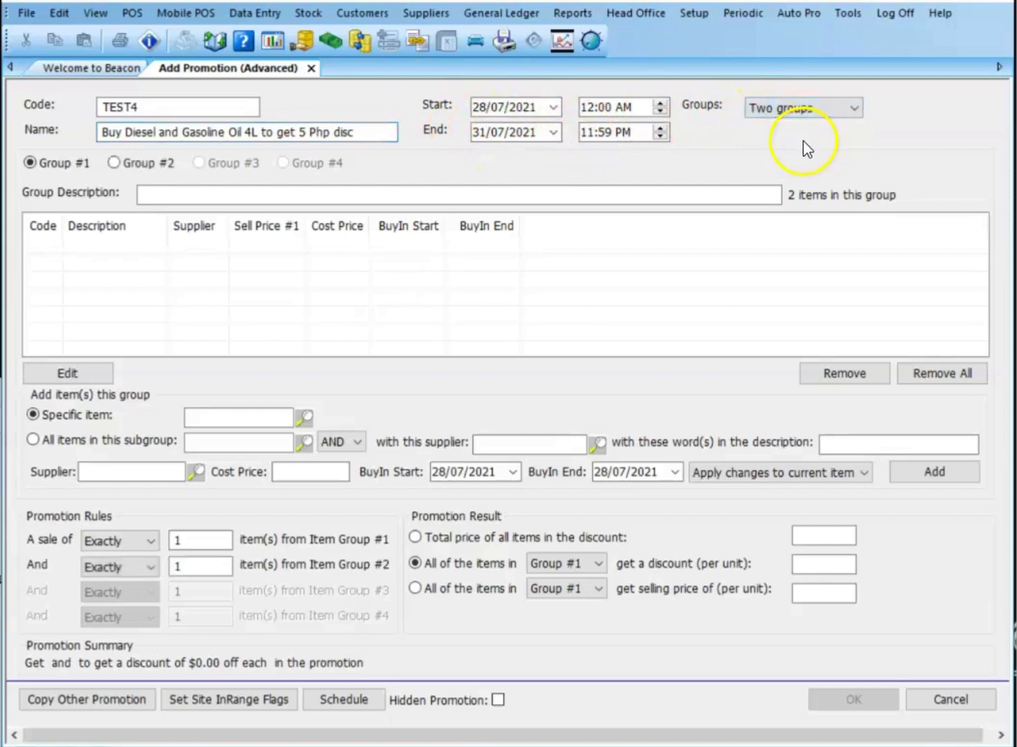
click(148, 194)
text(Diesel)
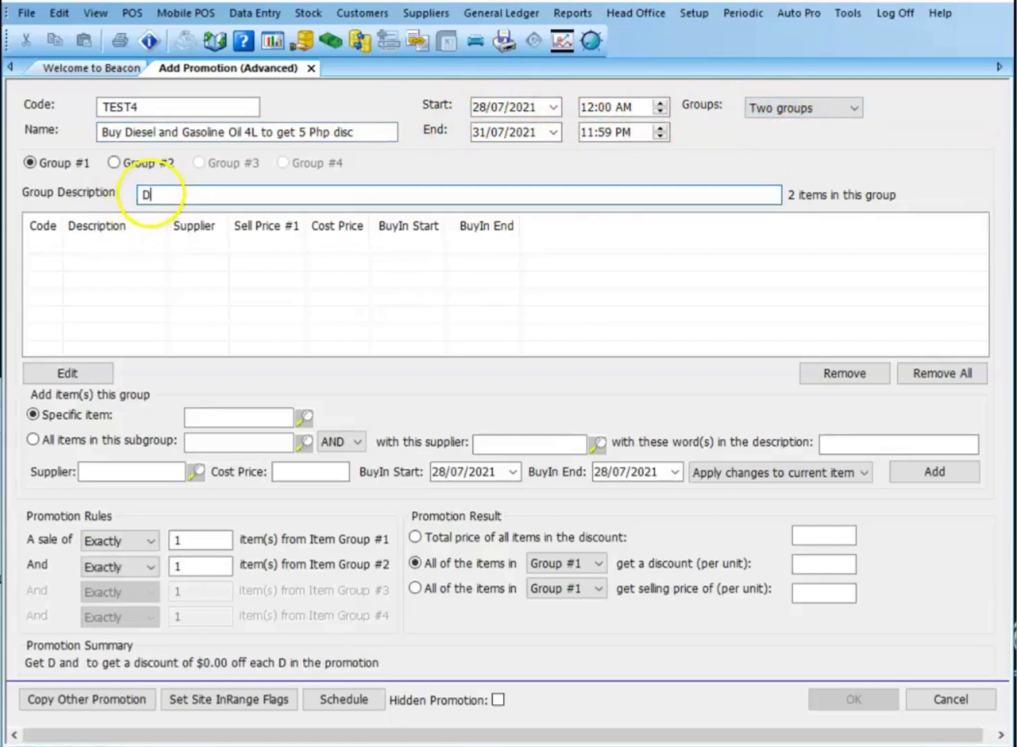
Step: Search the stock items for "DIESEL" and add Exceed Diesel to Group #1
click(209, 417)
text(DIESEL)
key(Return)
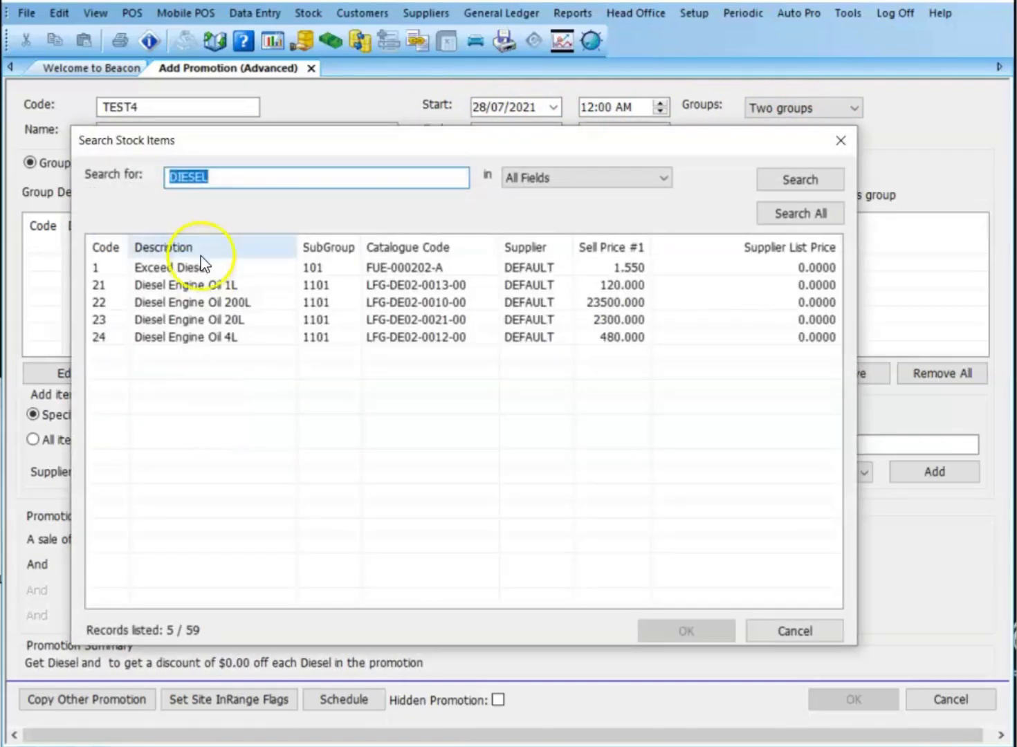
double_click(197, 270)
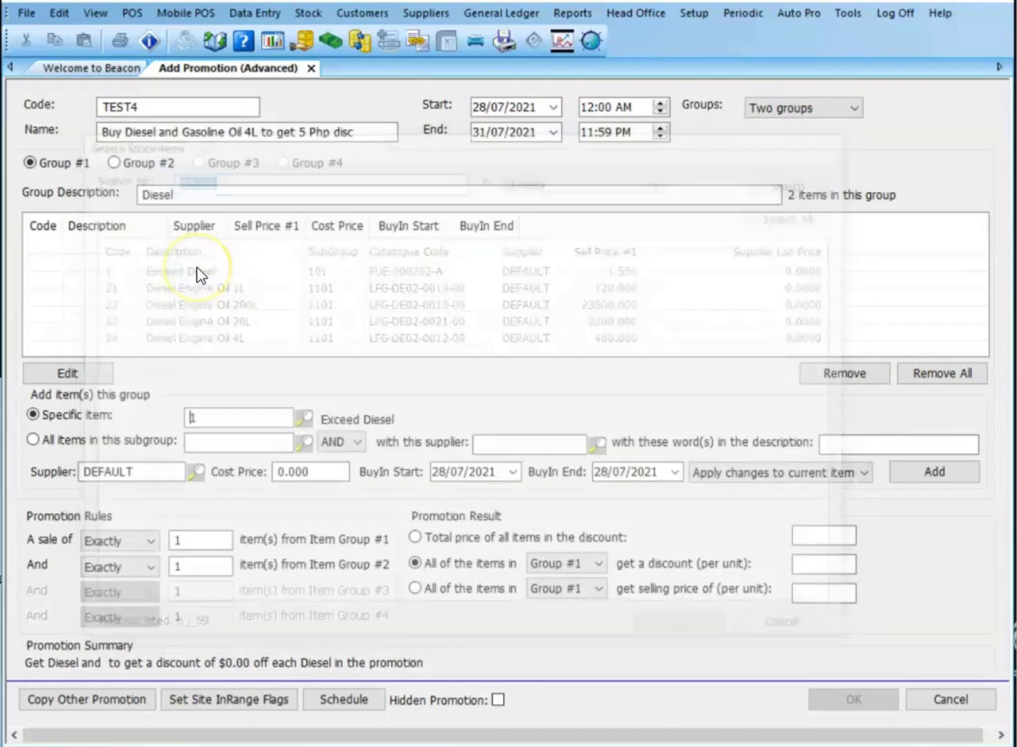
click(918, 477)
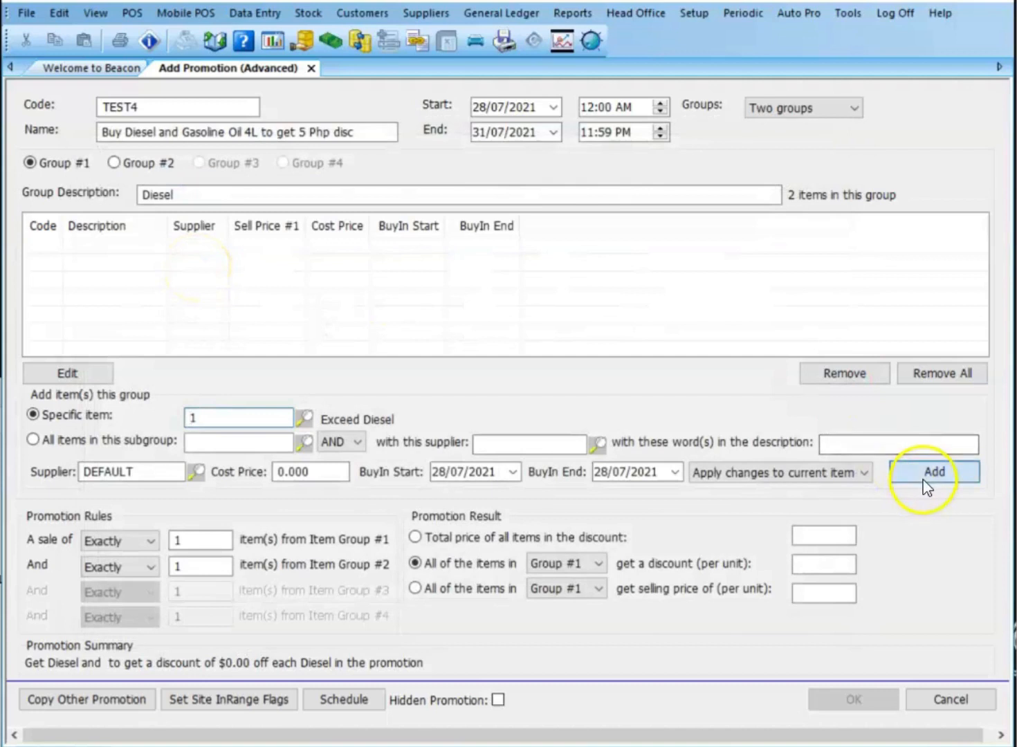
Step: Describe Group #2 of the TEST4 promotion as "Gasoline Engine Oil 4L"
click(131, 163)
click(188, 197)
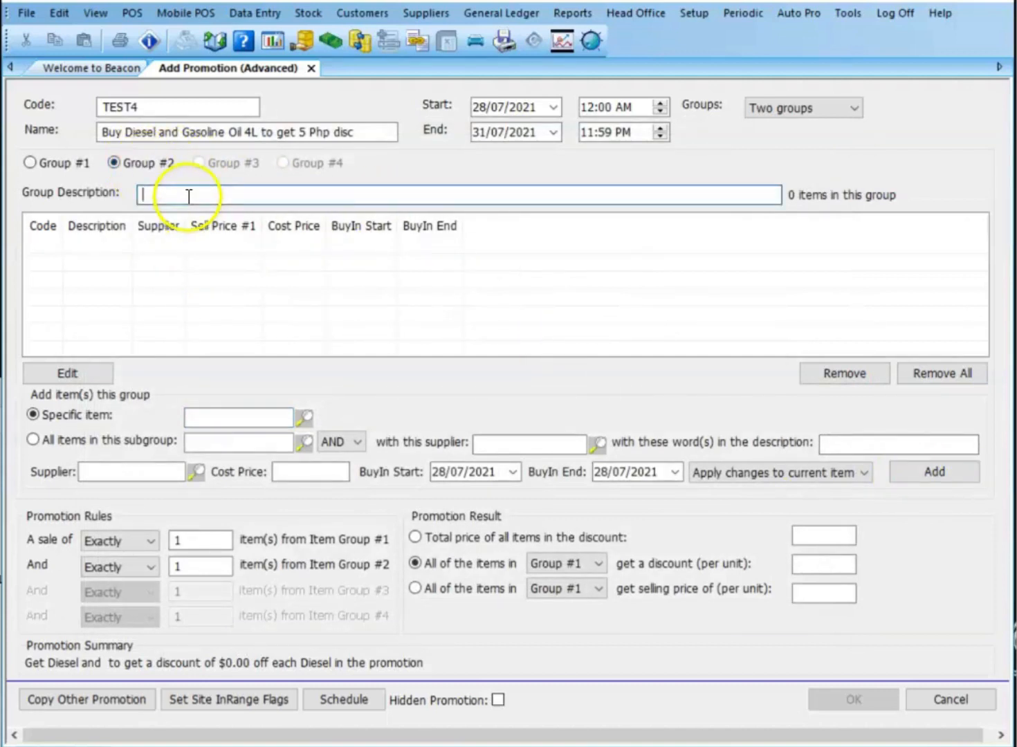
text(Gasoline )
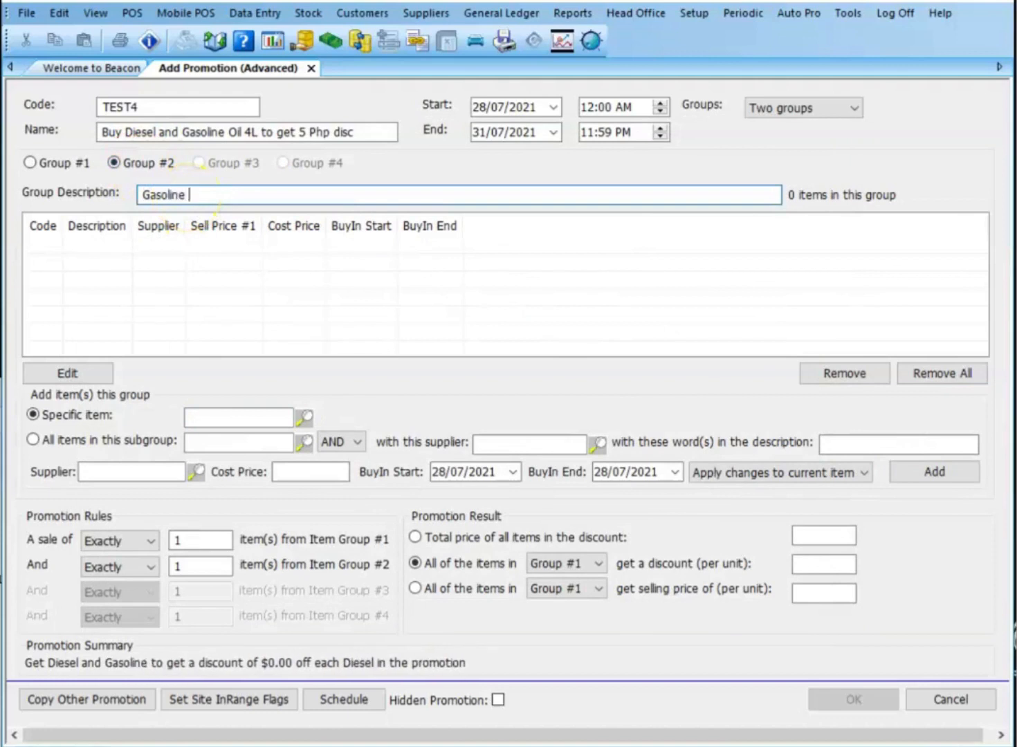
text(Engine )
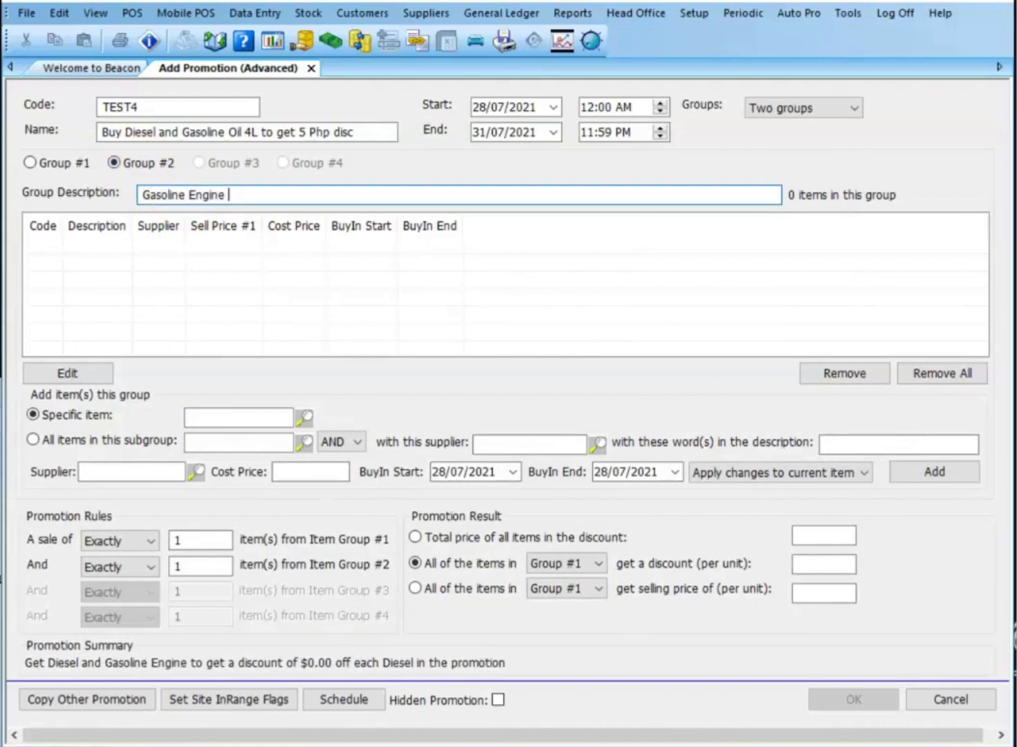
text(Oil)
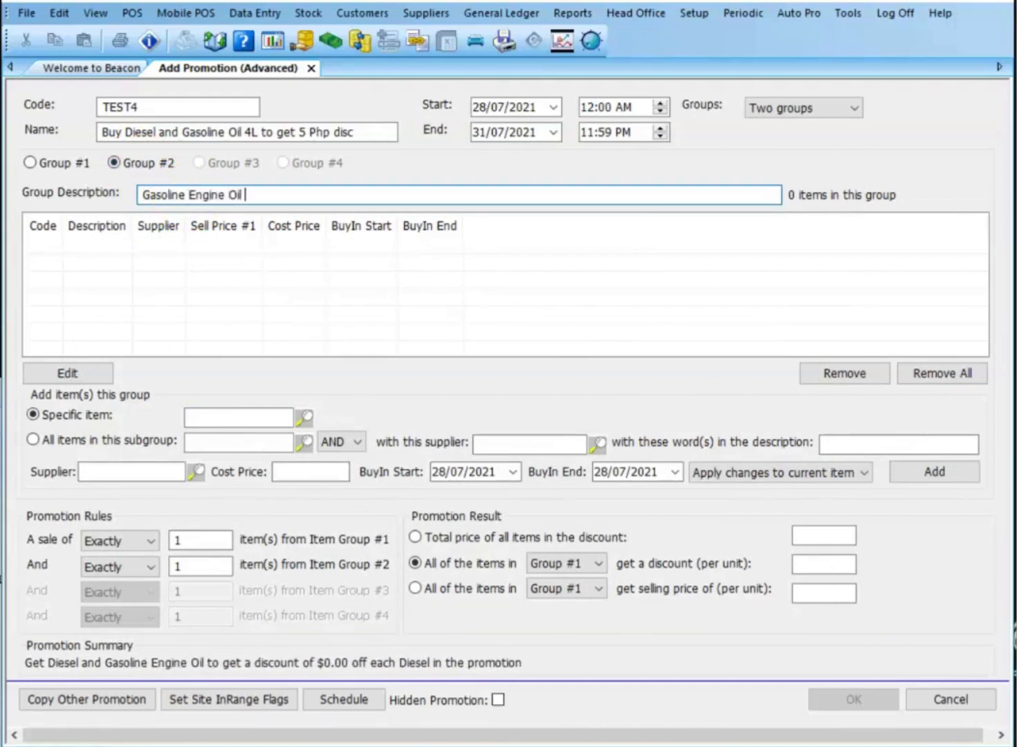
text( 4L)
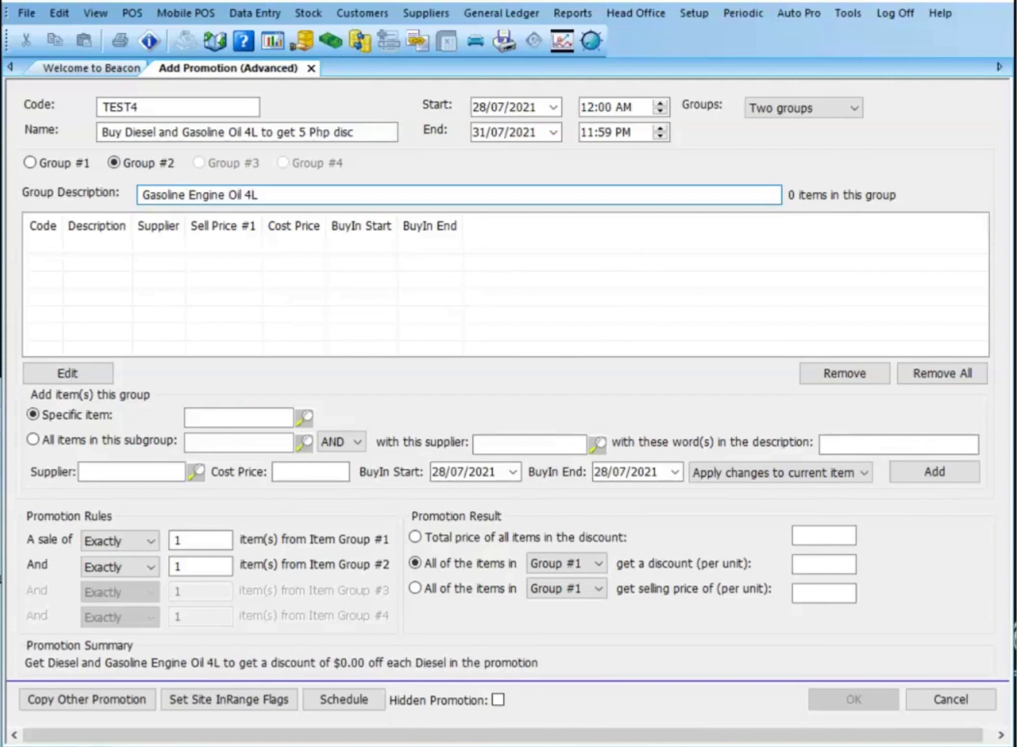
Step: Search the stock items for "GASOLINE", add Gasoline Engine Oil 4L to Group #2, and check the item list of Group #1
click(231, 417)
text(GASOLINE)
key(Return)
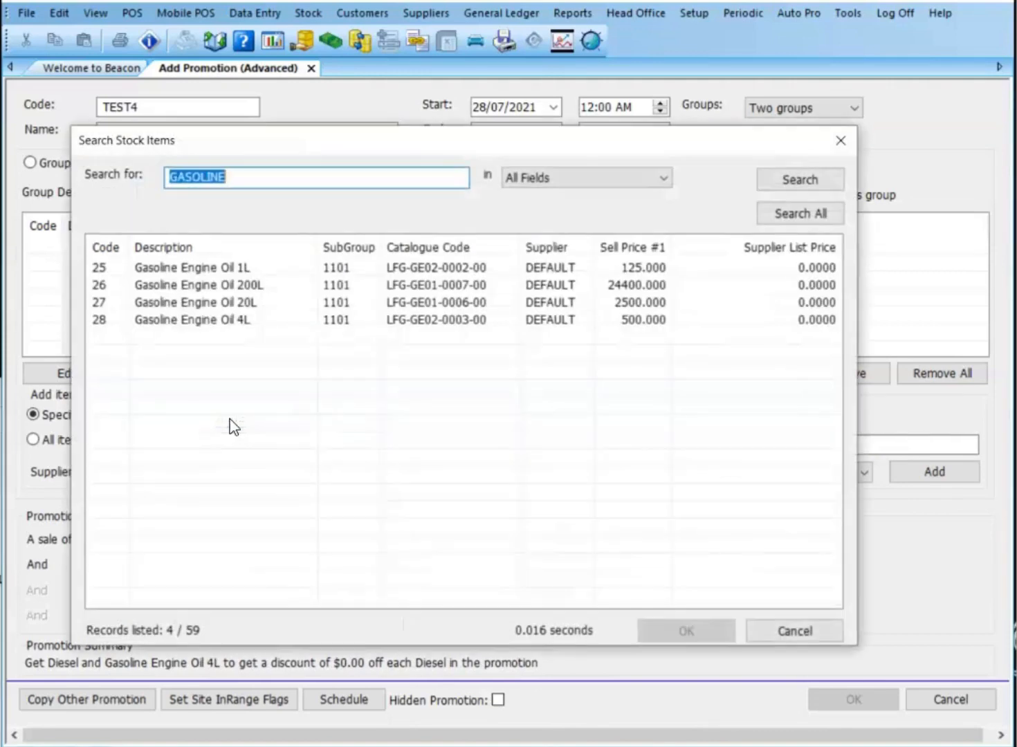
double_click(242, 320)
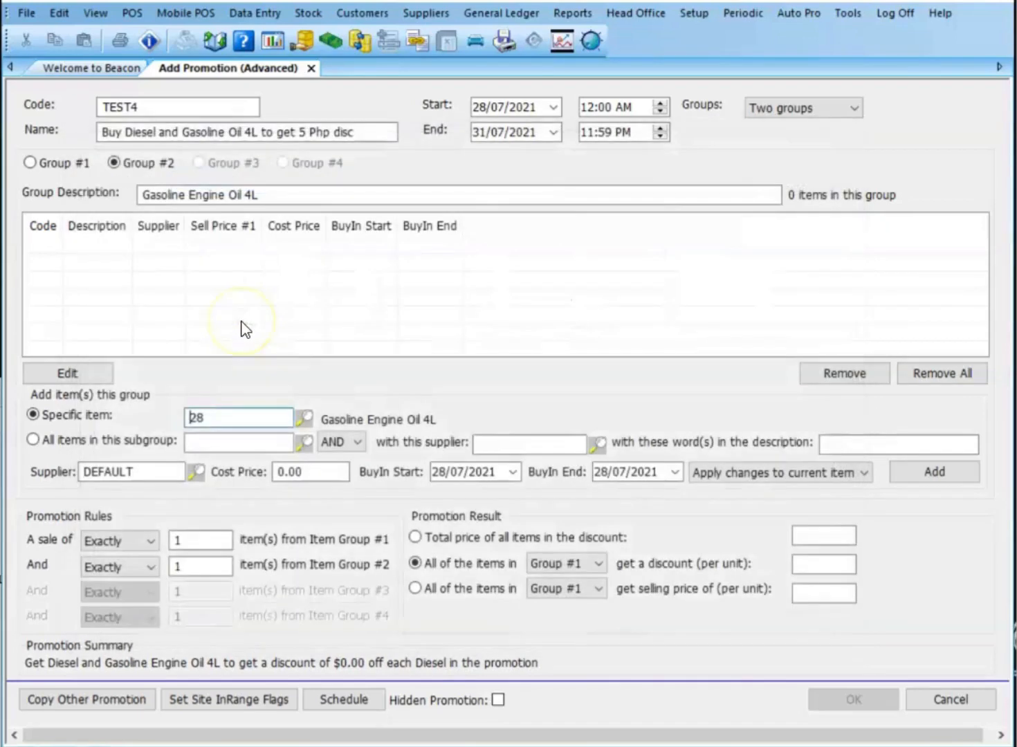
click(929, 477)
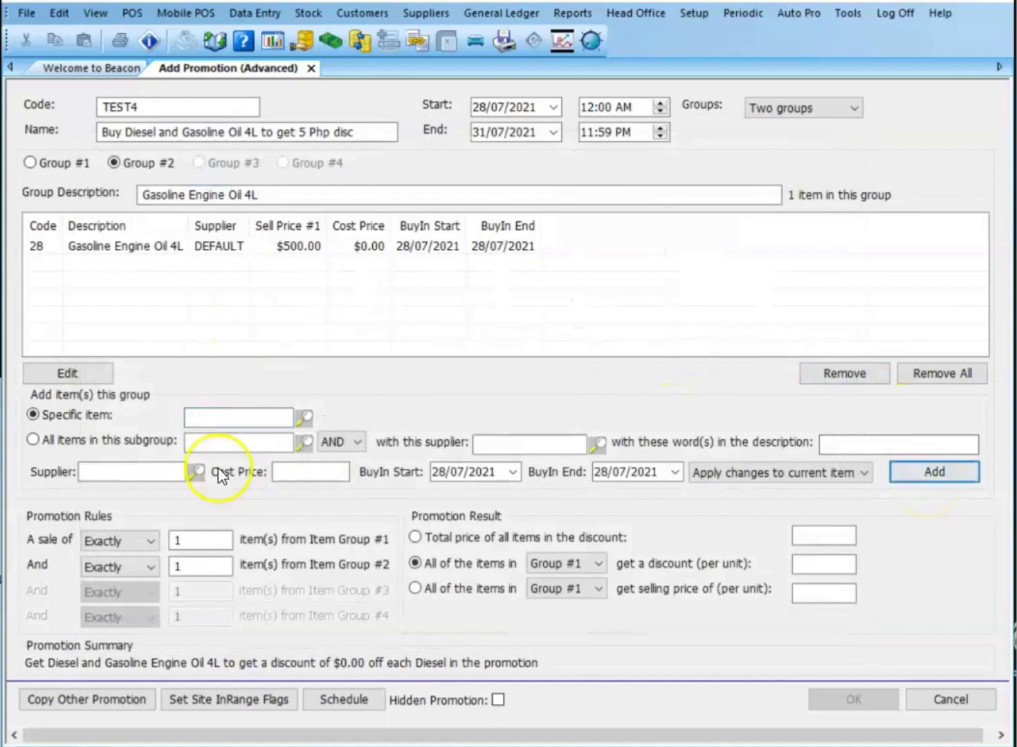
click(40, 161)
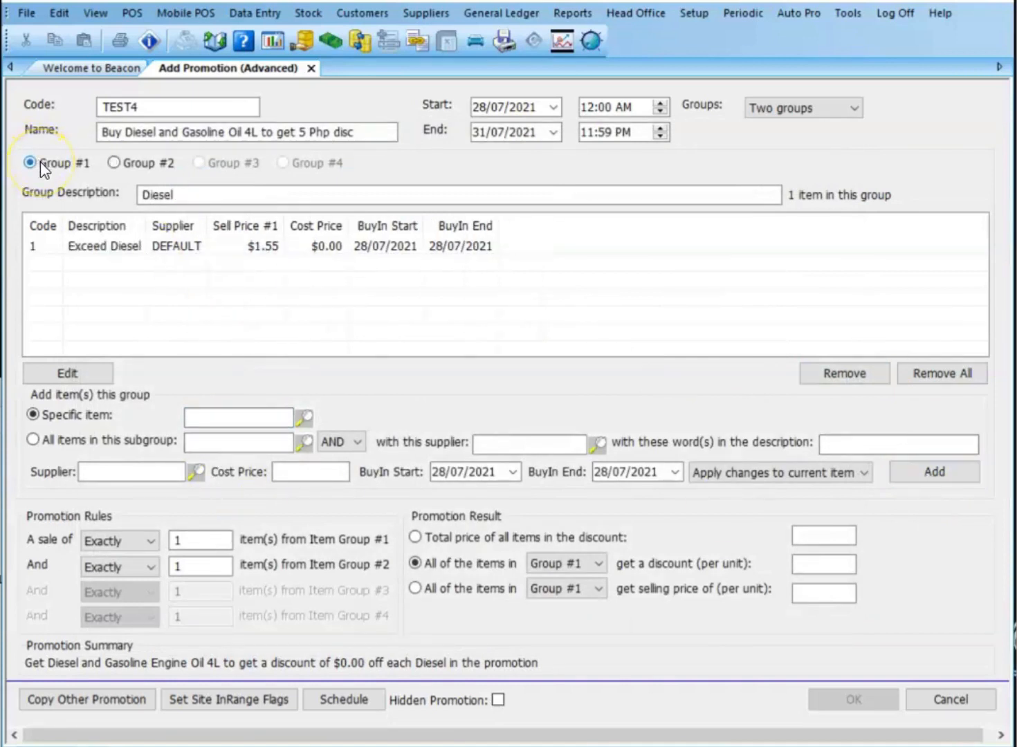
click(155, 166)
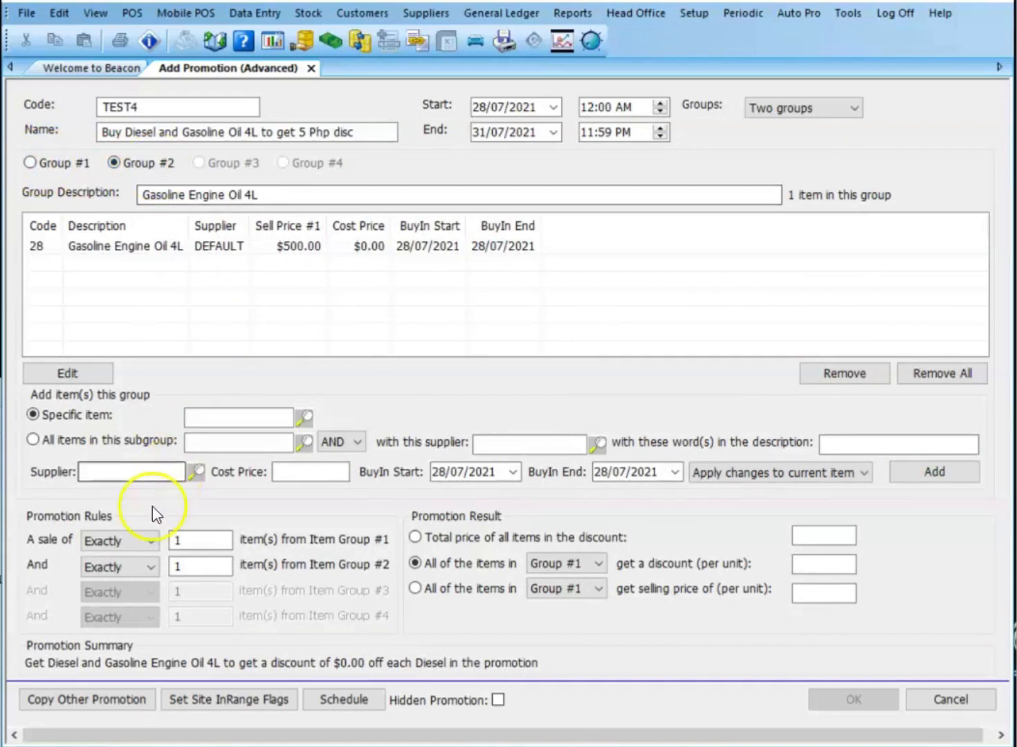
Step: Set the promotion rule for Item Group #1 to a sale of "More than" 1 item
click(142, 539)
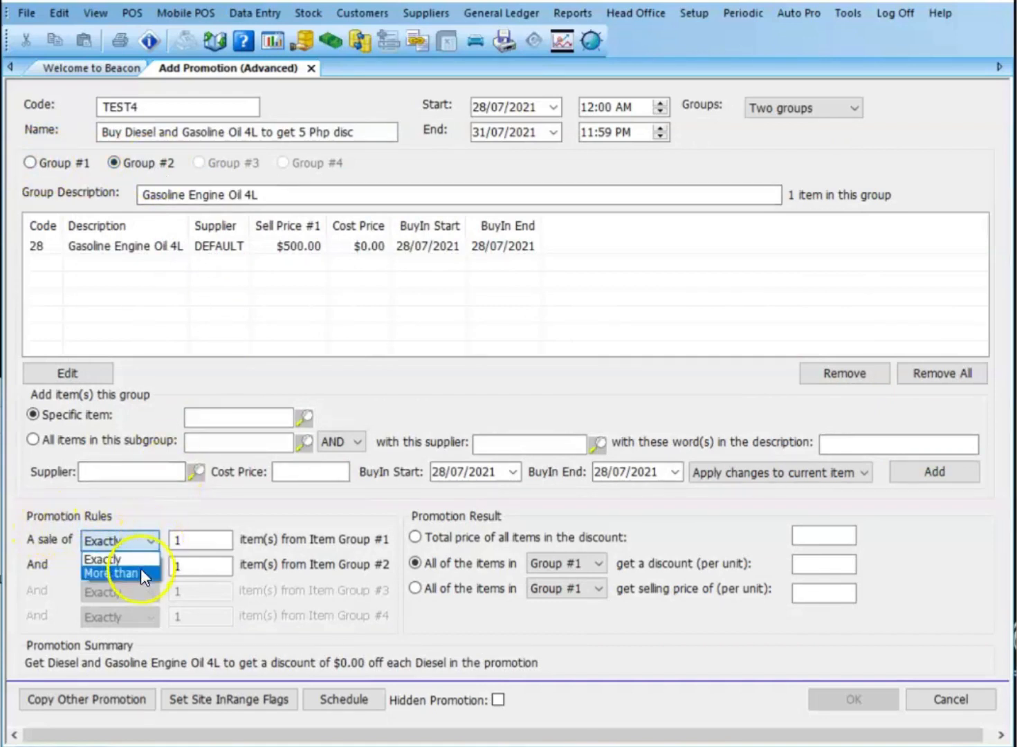
click(138, 572)
click(211, 539)
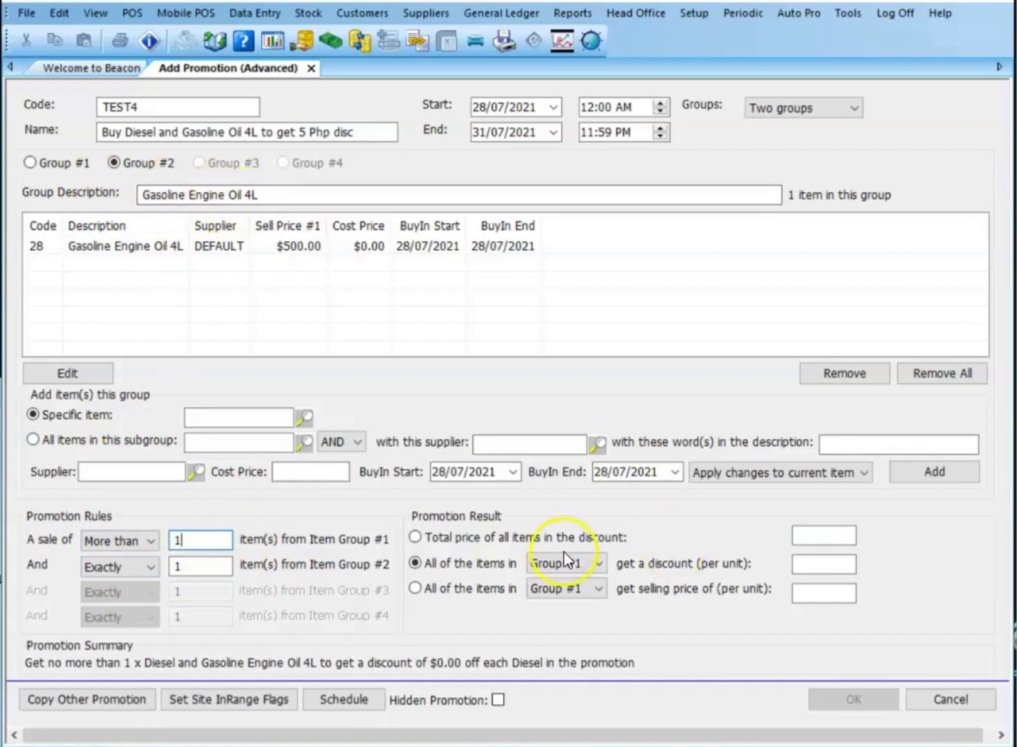
Step: Give all items in Group #2 a discount of 5 per unit and save TEST4 without any end-of-promotion reminders
click(597, 572)
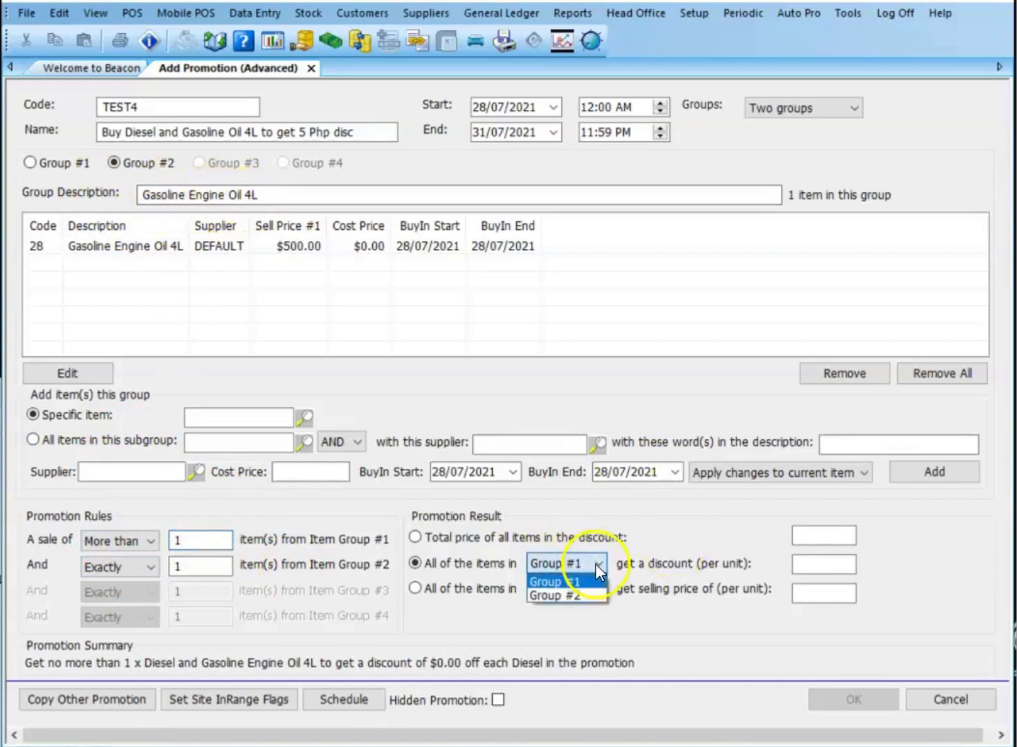
click(586, 599)
click(810, 563)
text(5)
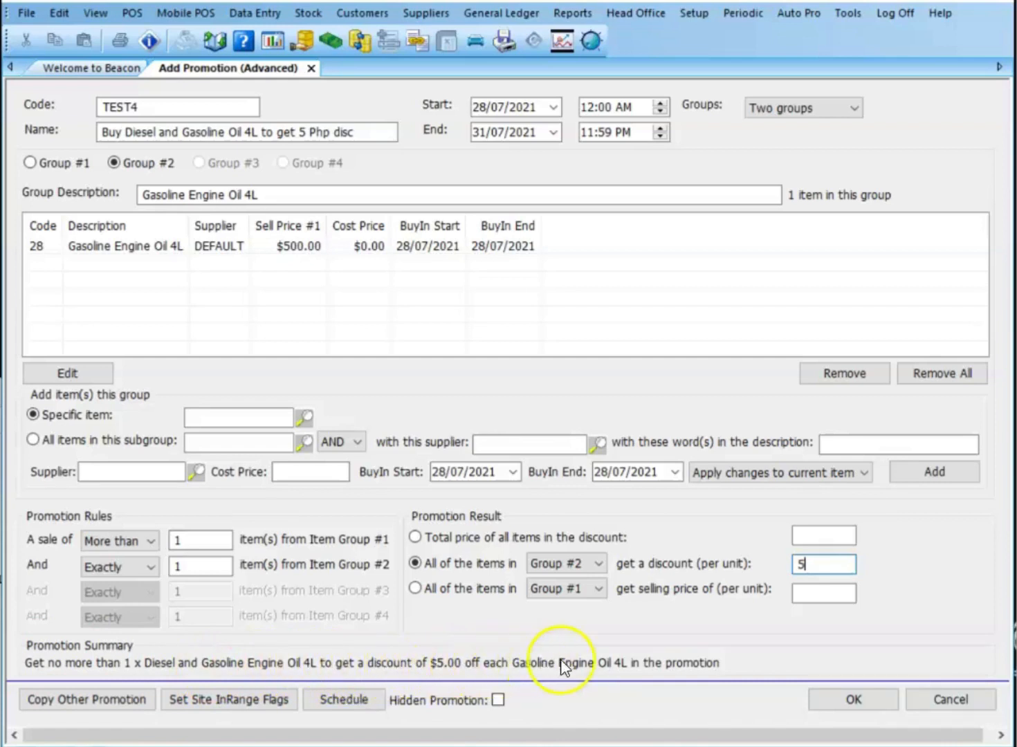
click(865, 697)
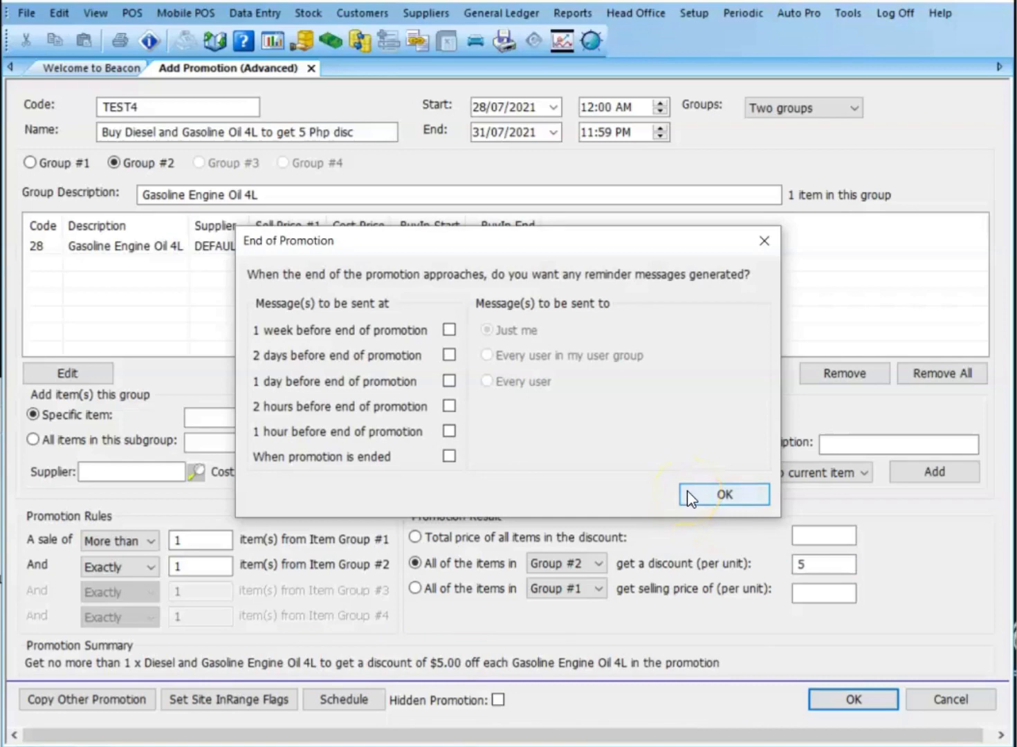
click(689, 494)
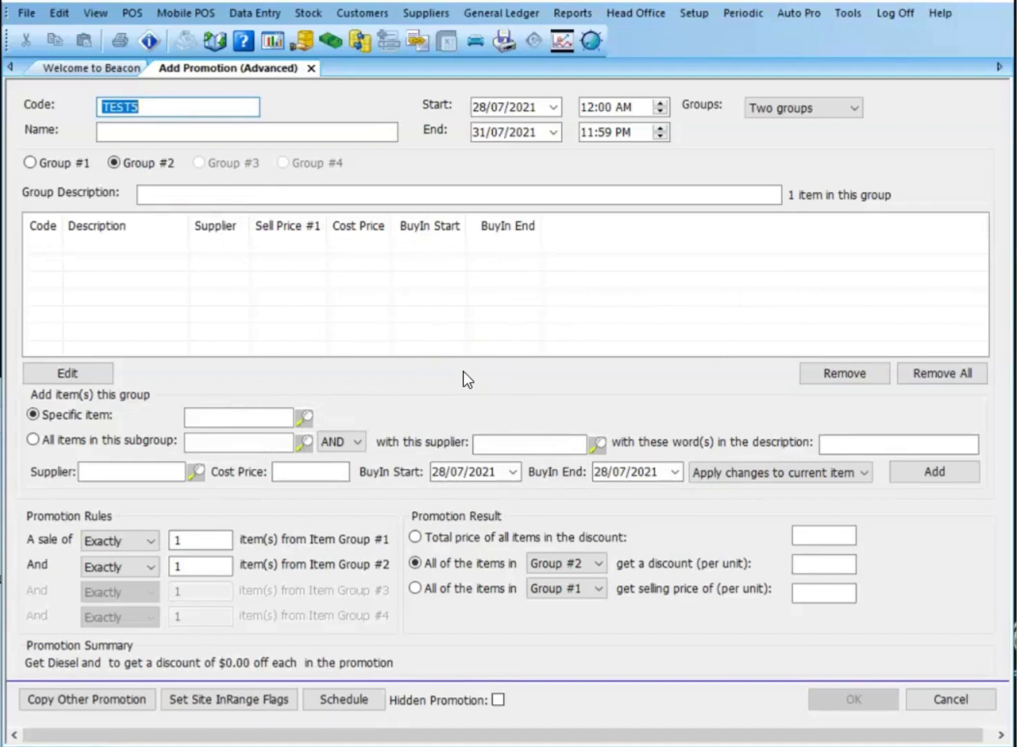
Step: Name the TEST5 promotion "Php 5 discount Coolant 500ml" and give it one group described as "Coolant 500ml"
click(142, 132)
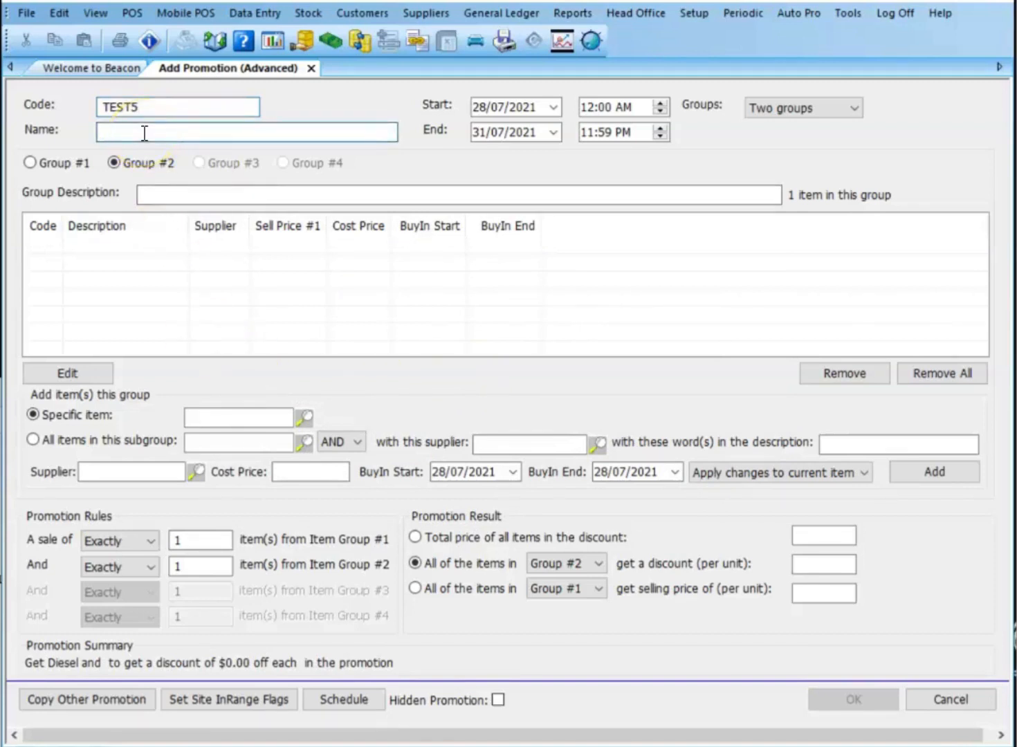
text(Php 5 discount Coolant 500ml)
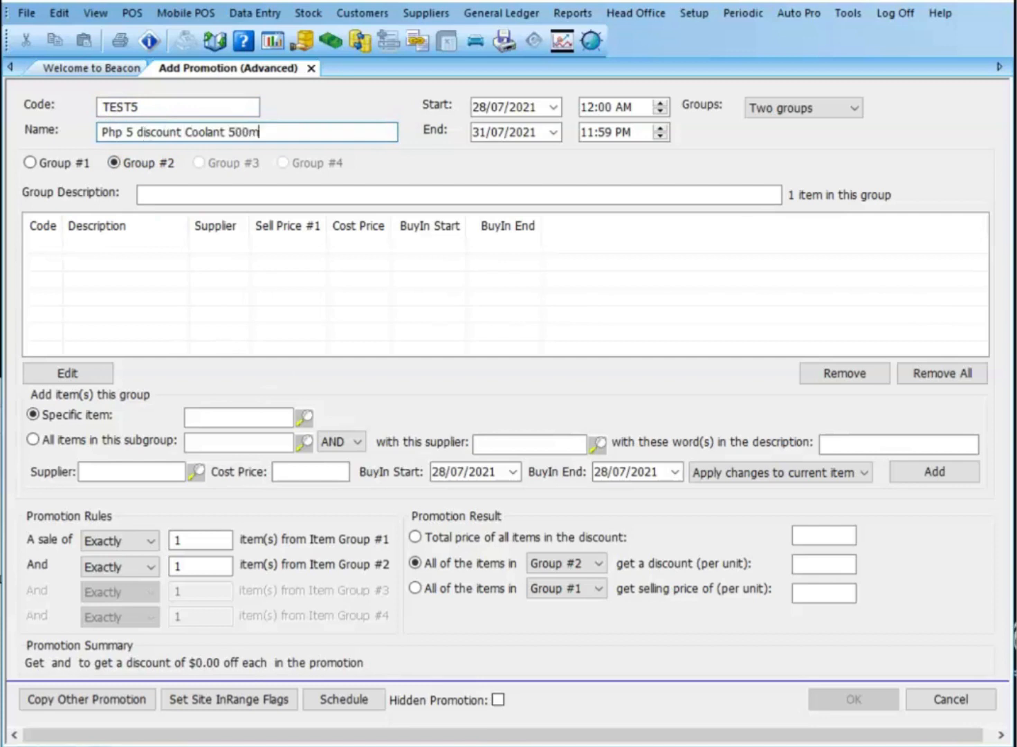
click(806, 108)
click(809, 127)
click(168, 195)
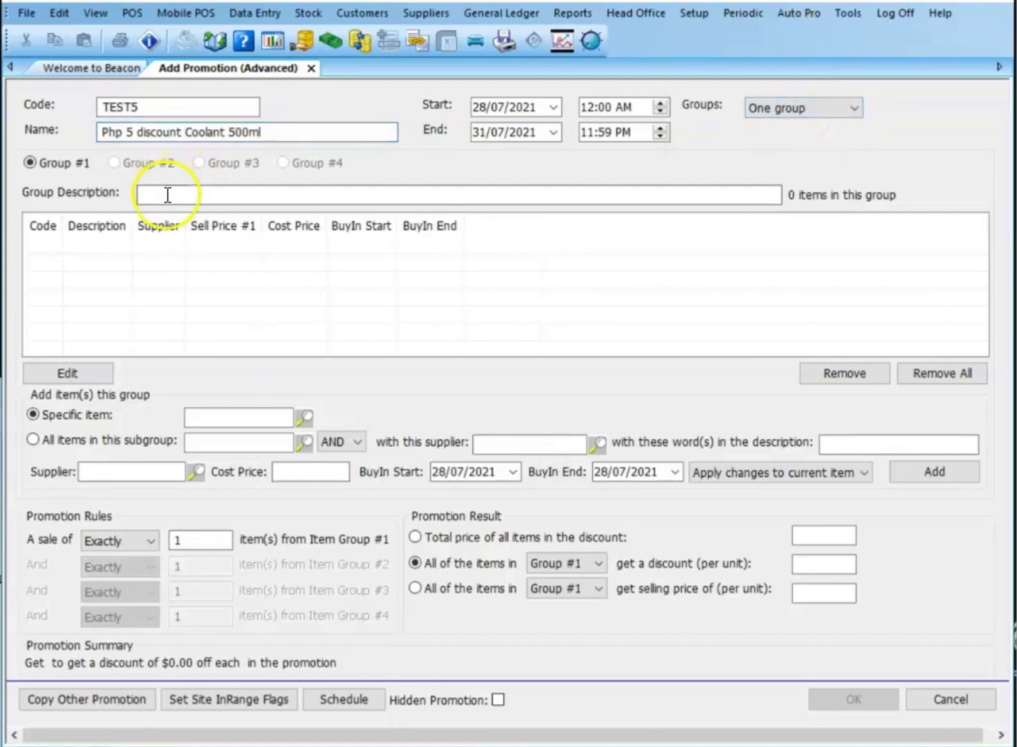
text(Coolant 500ml)
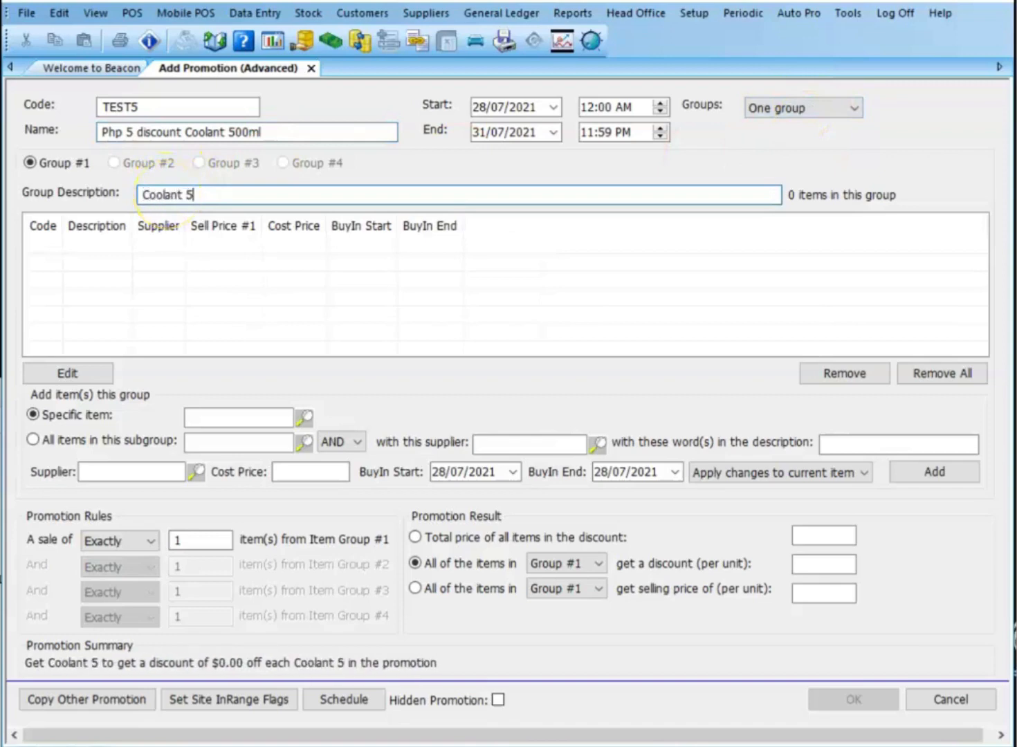
Step: Search the stock items for "COOLANT" and add SEAOIL Coolant 500ml to the TEST5 promotion's group
click(201, 416)
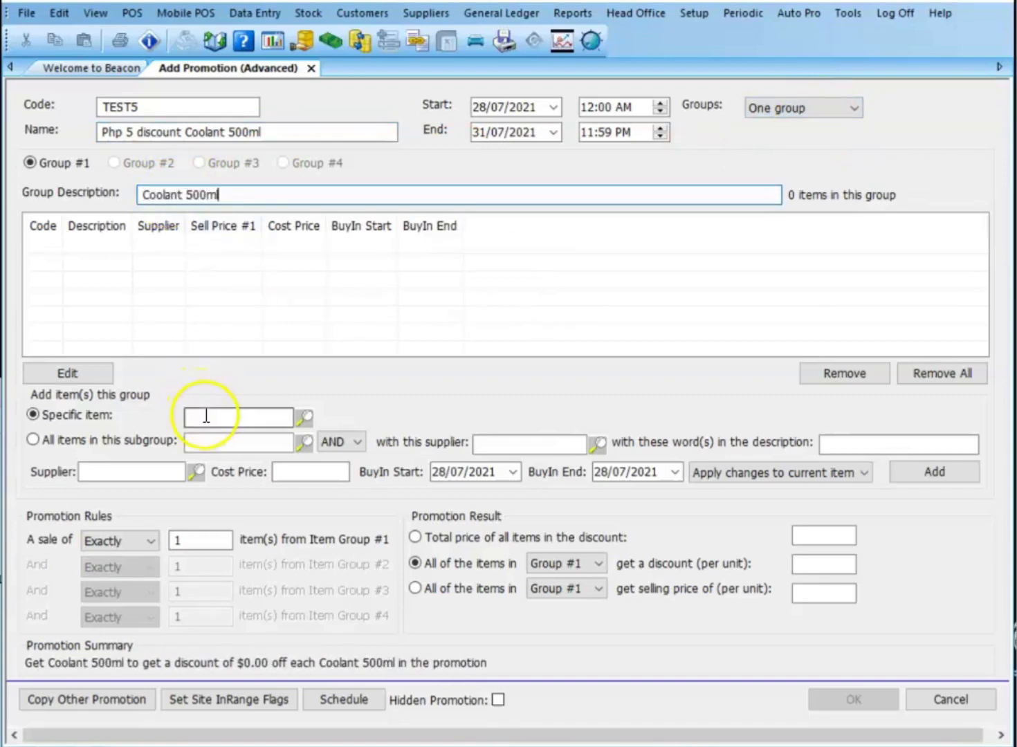
text(cOOLANT)
key(Return)
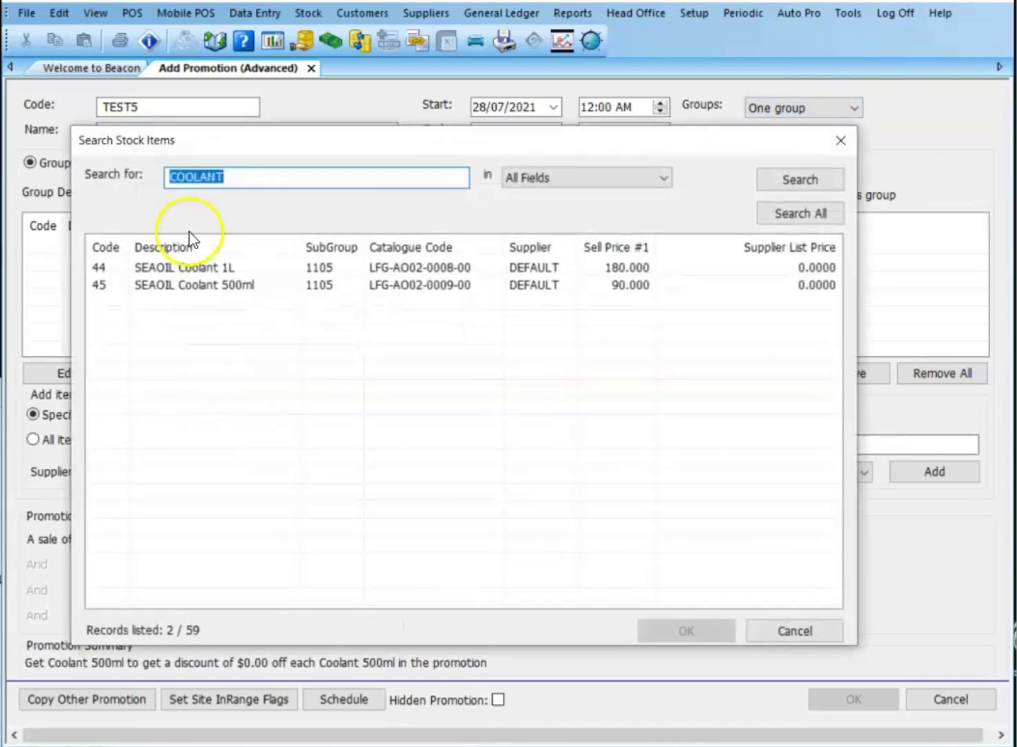
double_click(198, 285)
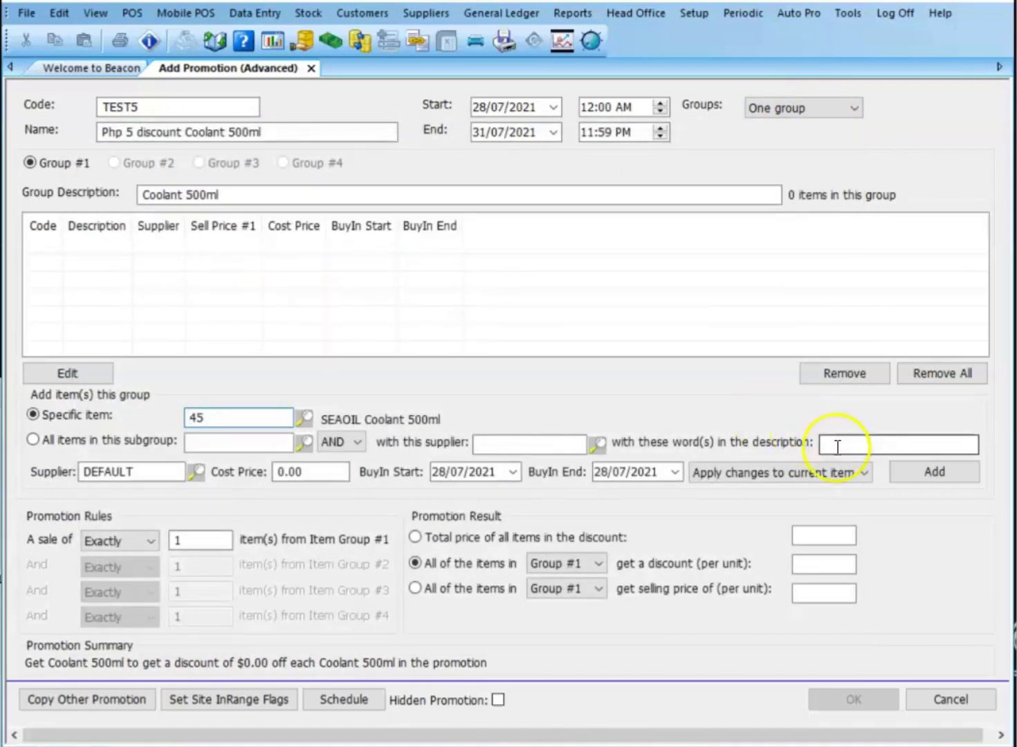
click(903, 473)
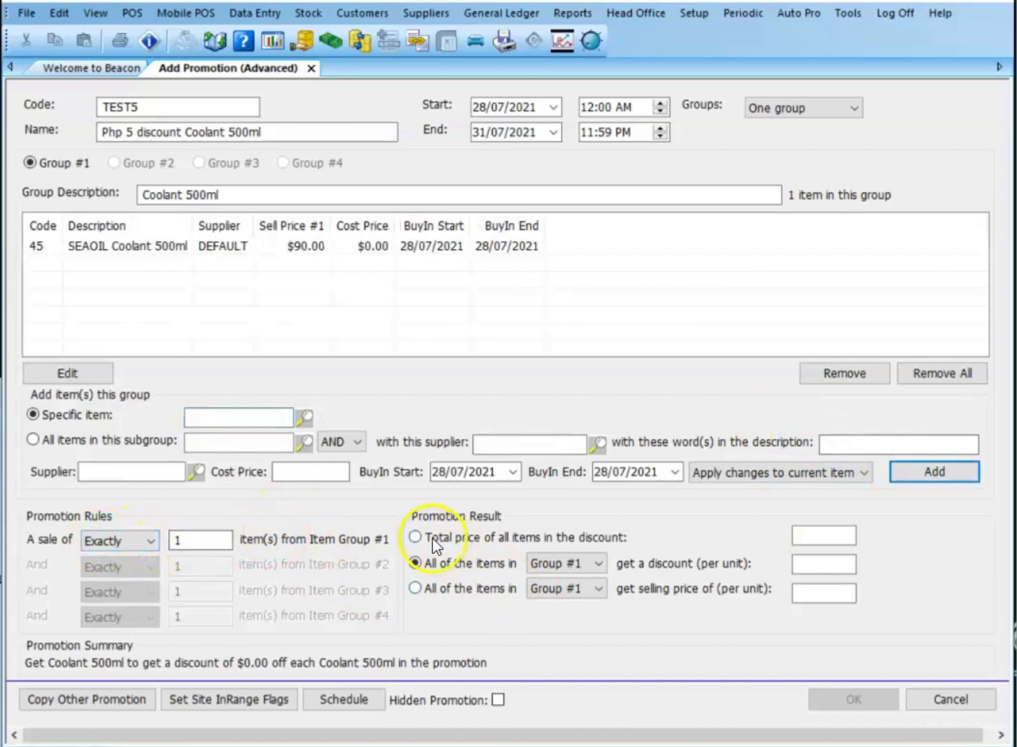
Step: Set a discount of 5 per unit for Group #1 and save TEST5 without any end-of-promotion reminders
click(807, 571)
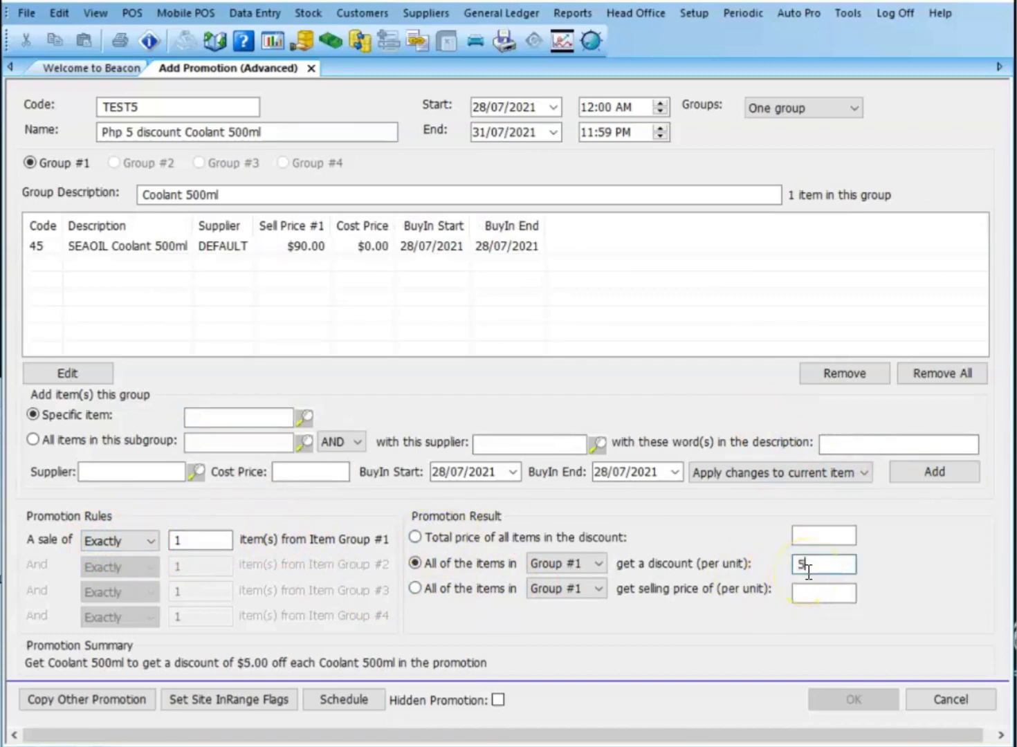
click(865, 703)
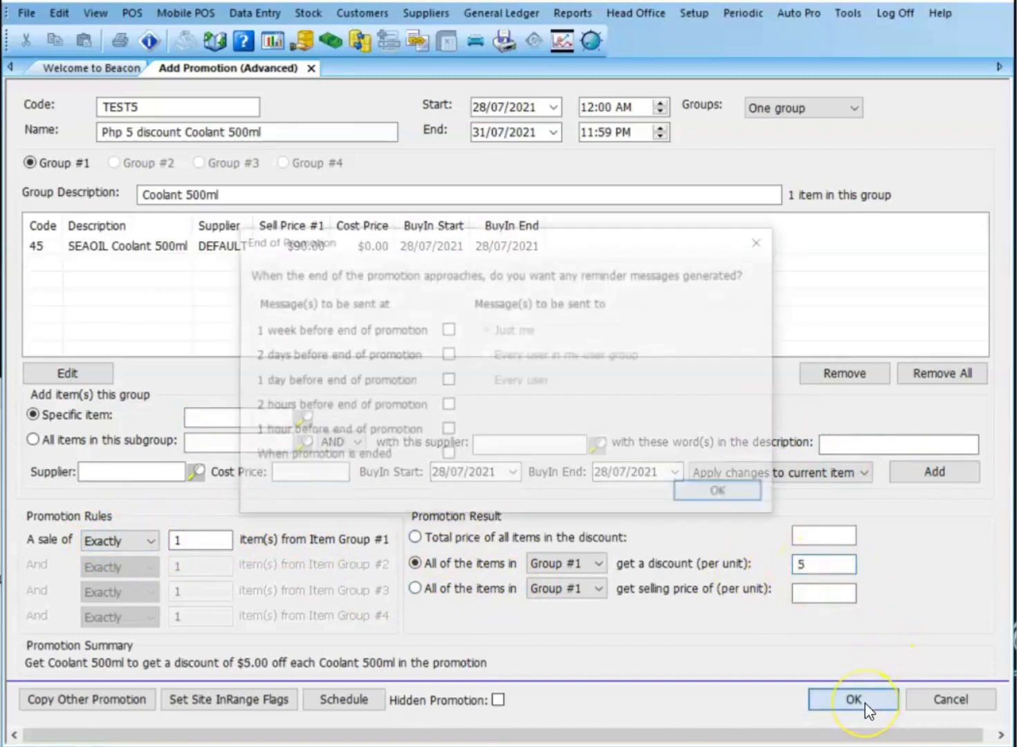
click(704, 485)
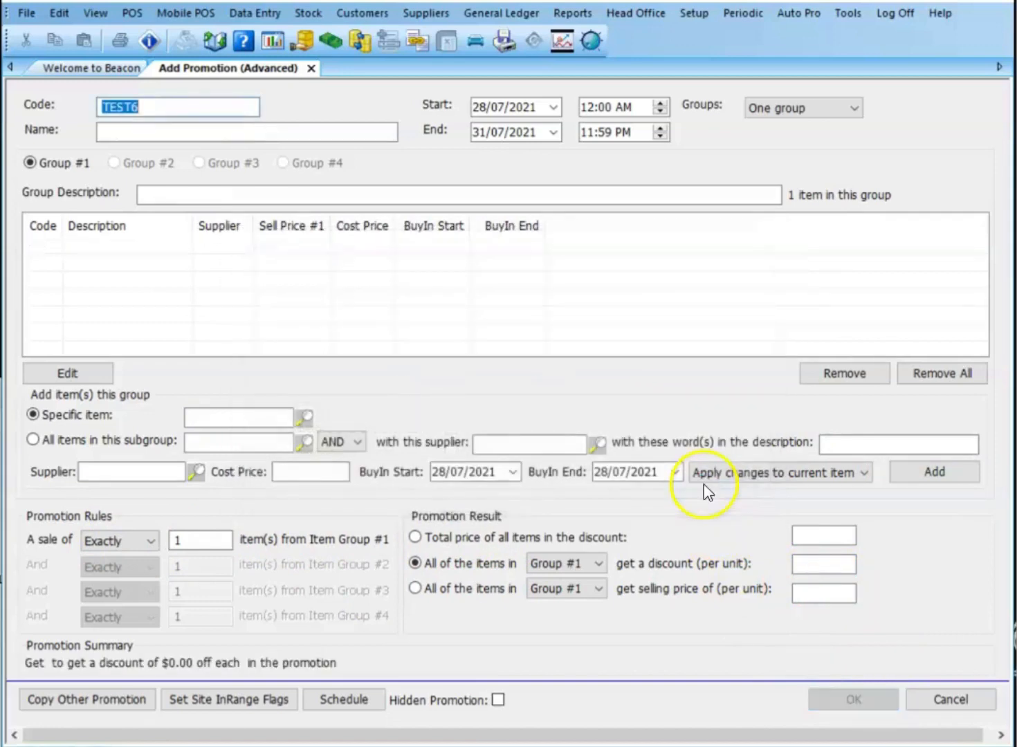